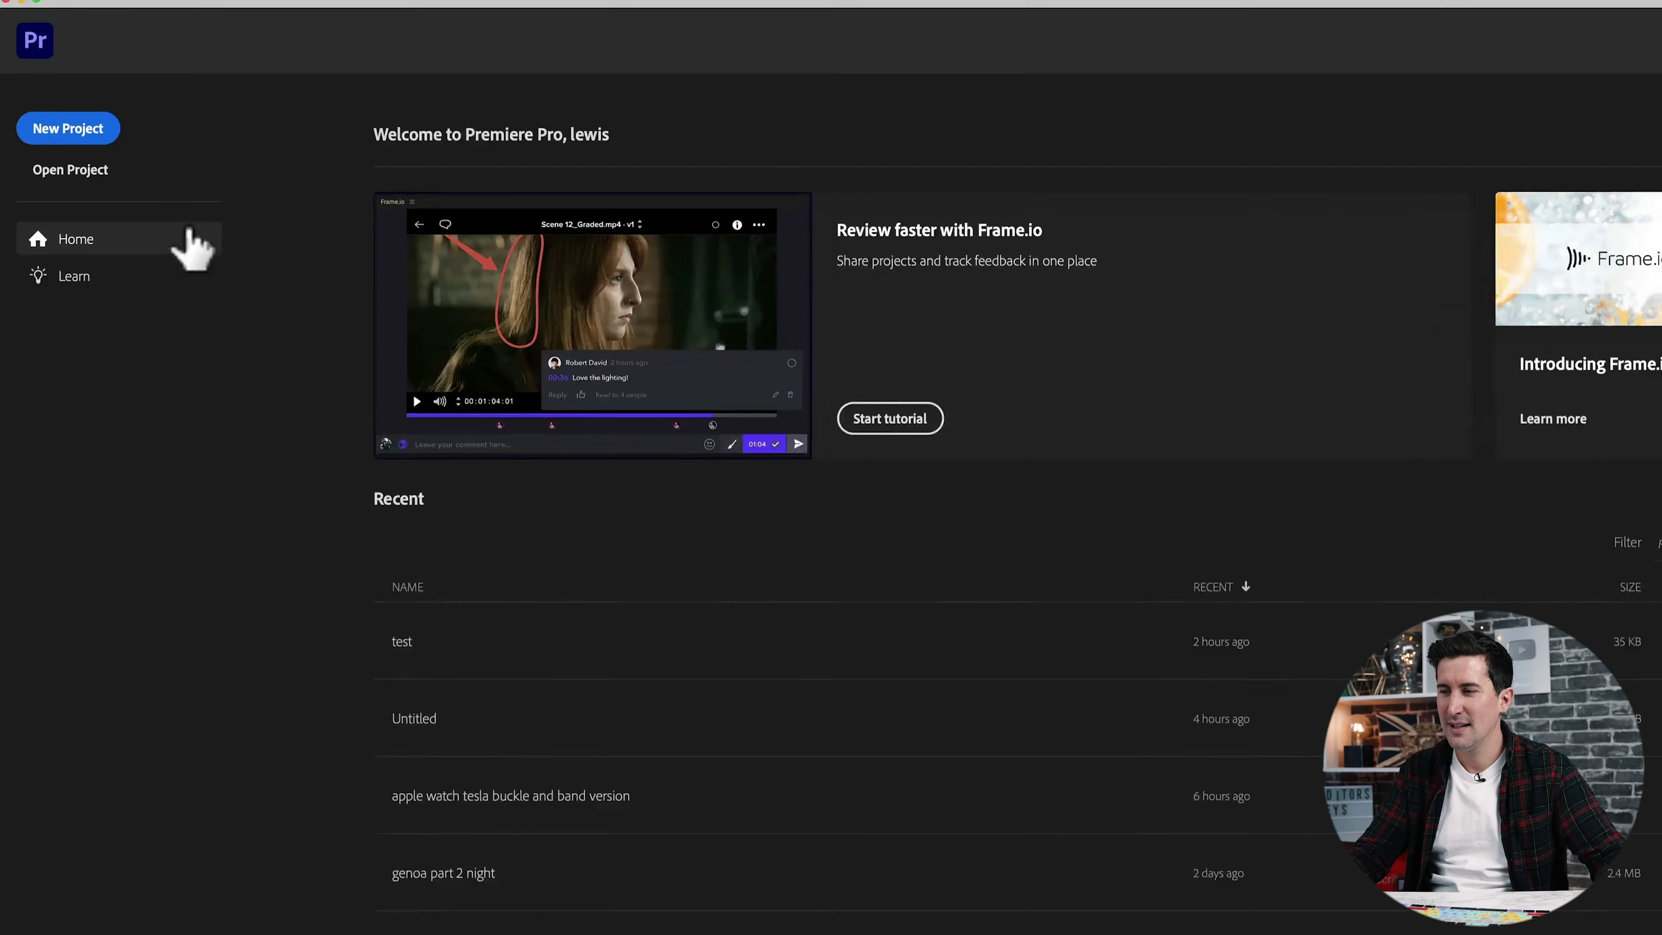
Start a new project with its save location set to /Edit Drive/Adobe projects.
{"action": "left_click", "coordinate": [67, 126]}
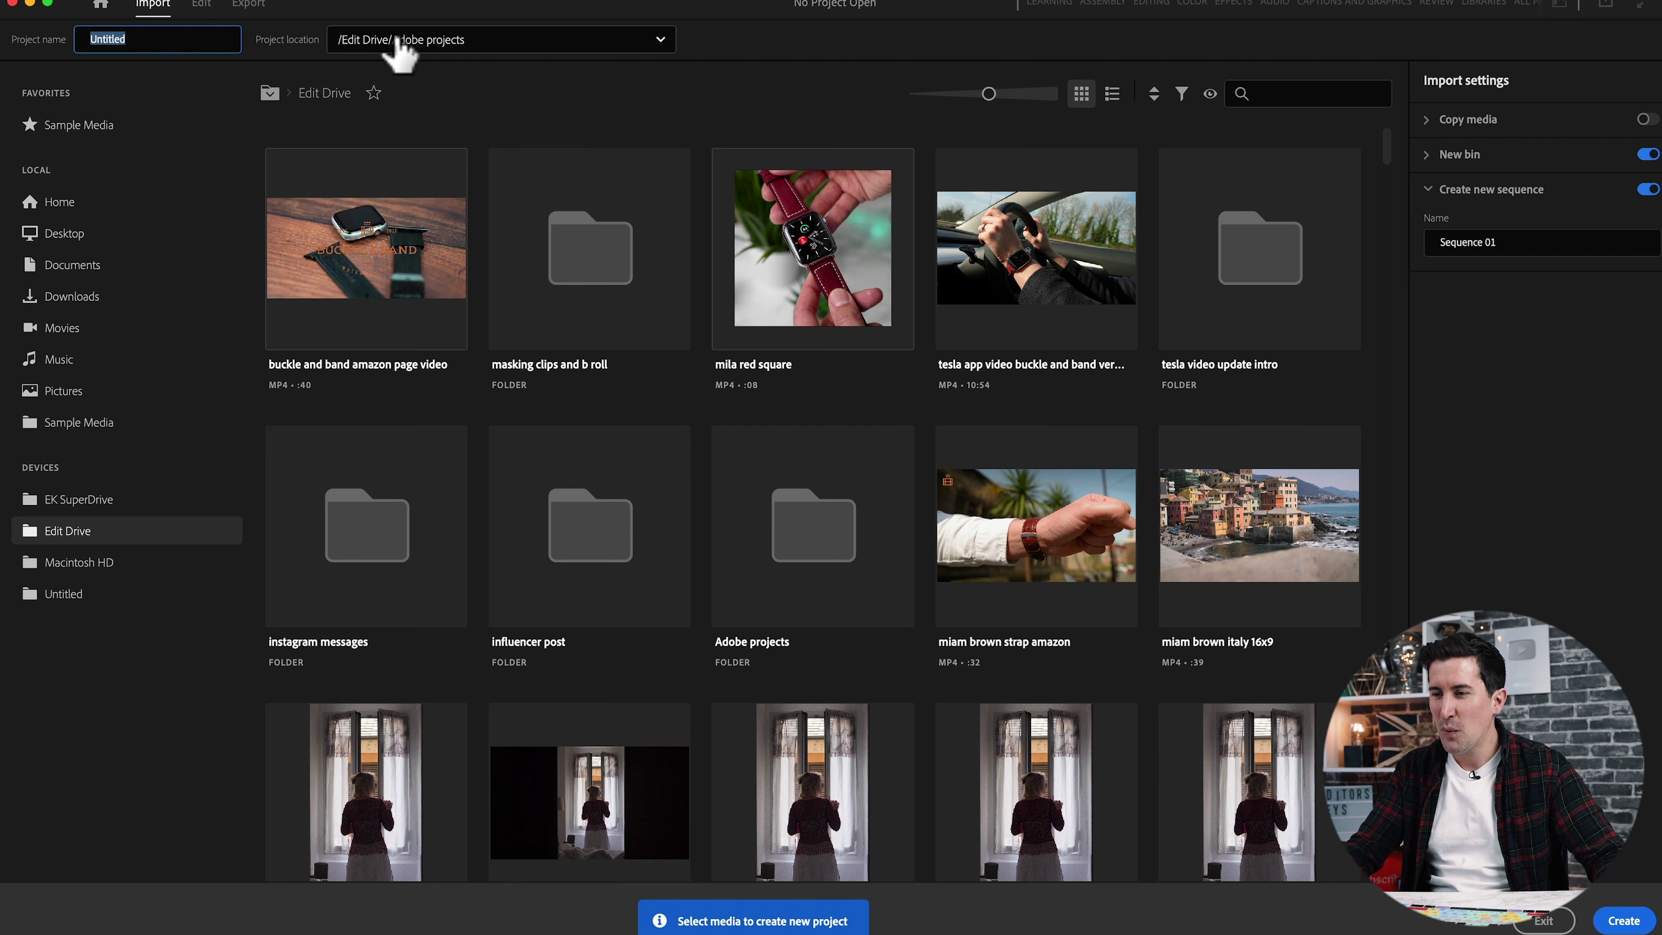
{"action": "left_click", "coordinate": [492, 52]}
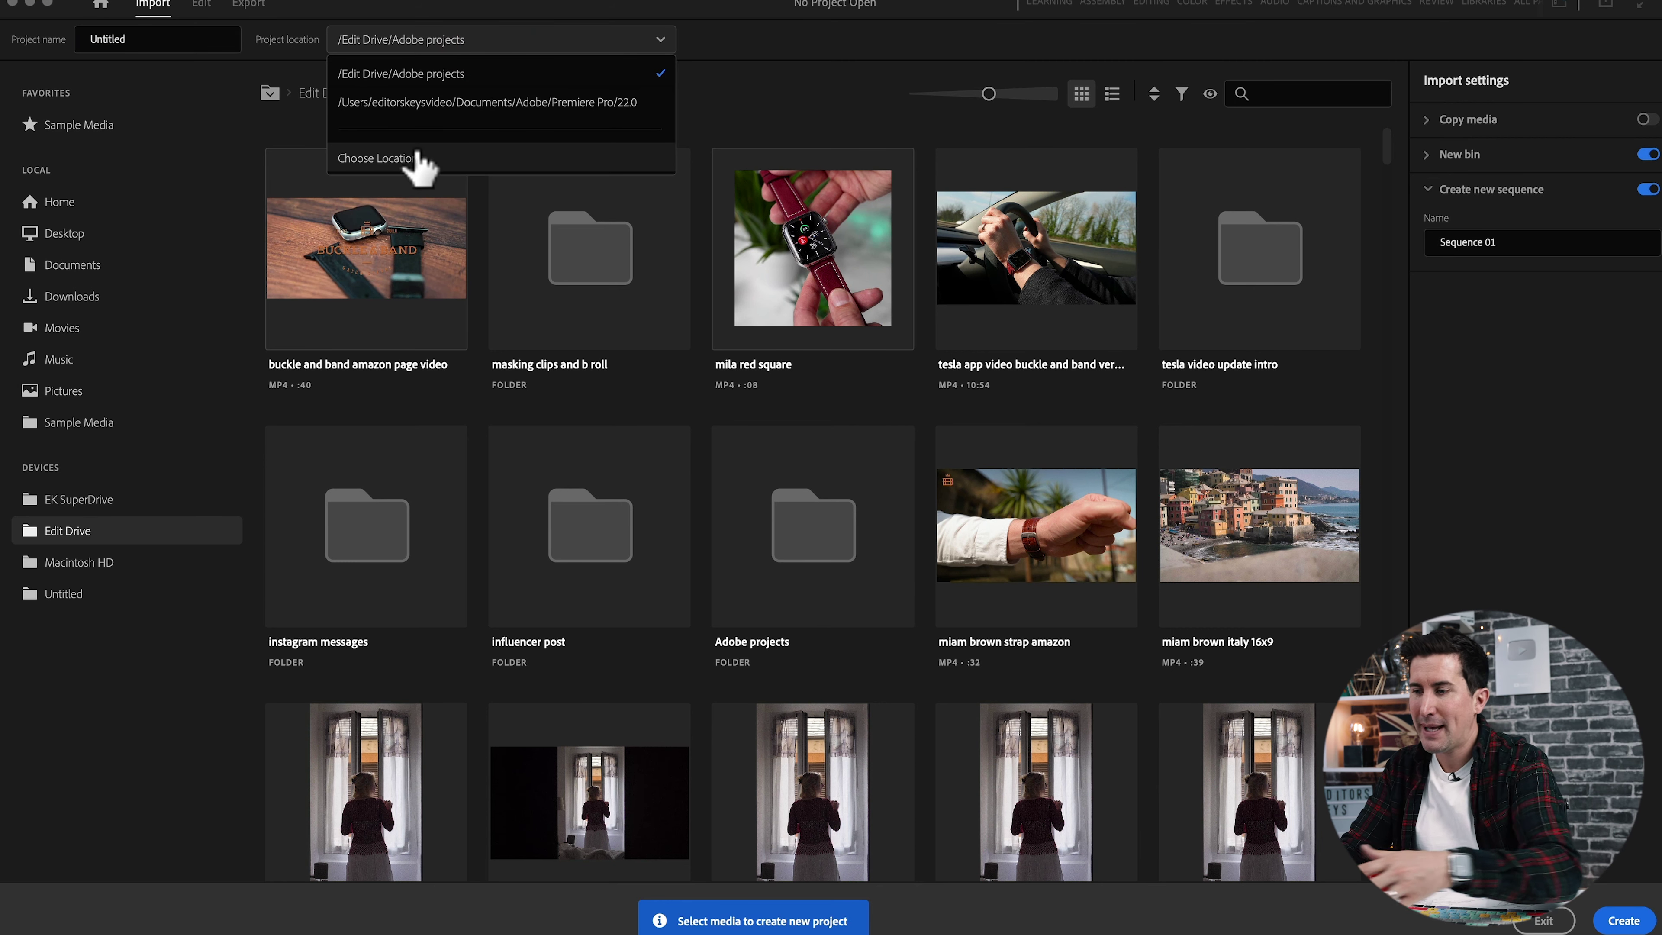
{"action": "left_click", "coordinate": [412, 159]}
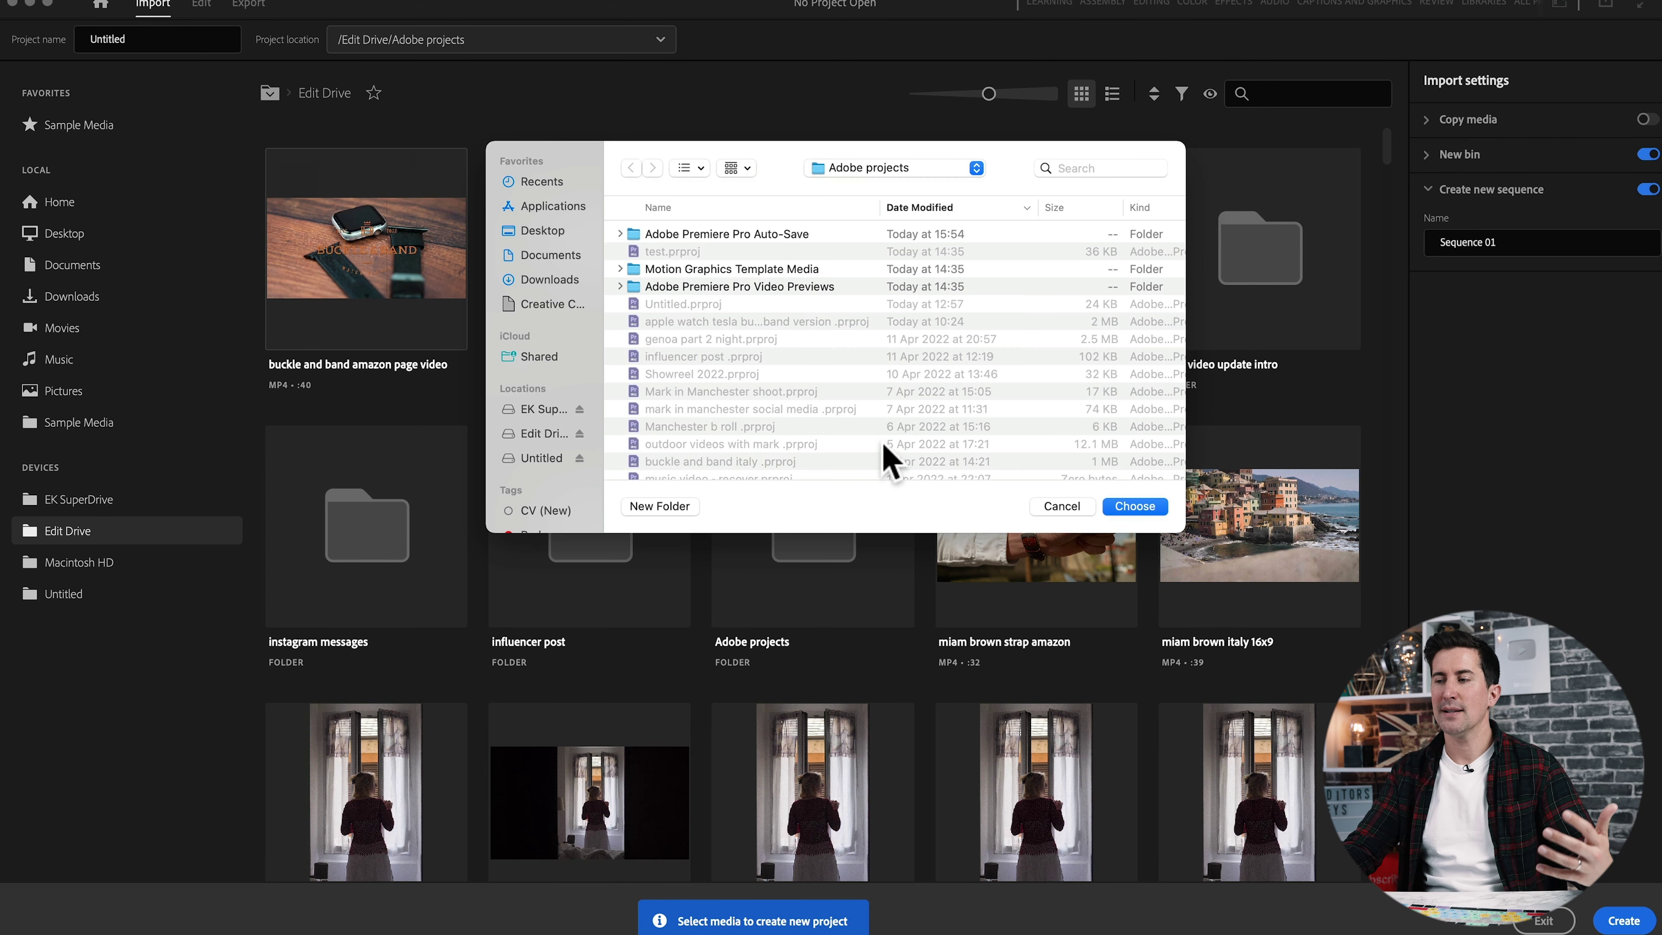
{"action": "left_click", "coordinate": [1141, 508]}
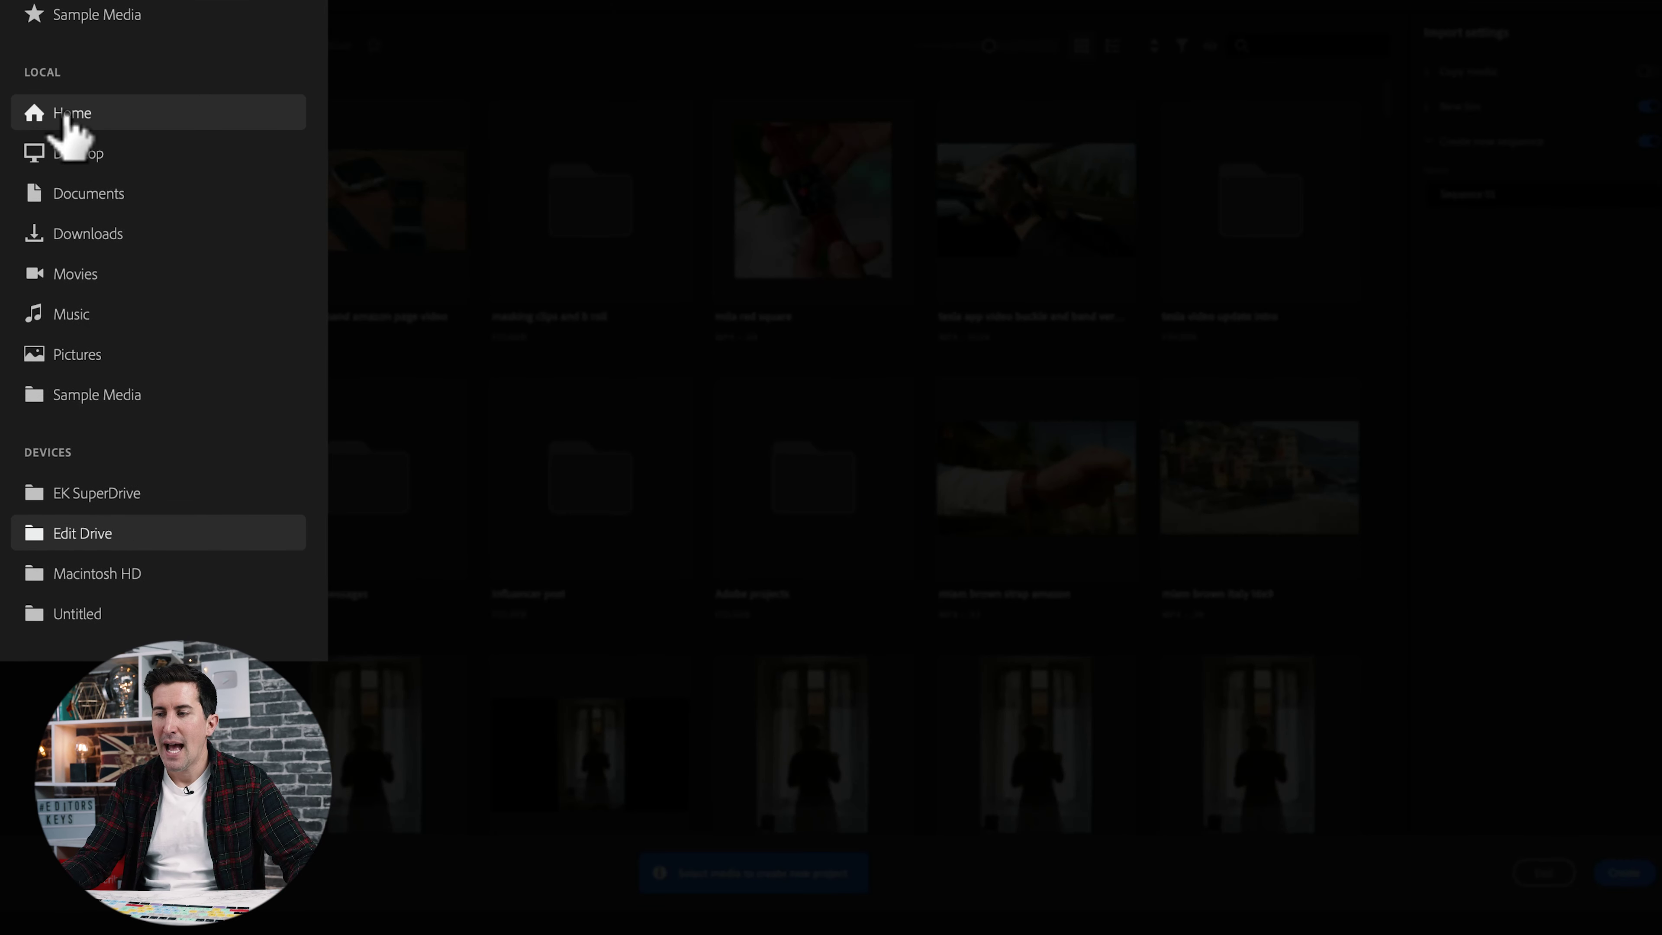
Browse the home, Desktop, Documents and Downloads locations in the import sidebar.
{"action": "left_click", "coordinate": [68, 115]}
{"action": "left_click", "coordinate": [72, 157]}
{"action": "left_click", "coordinate": [90, 197]}
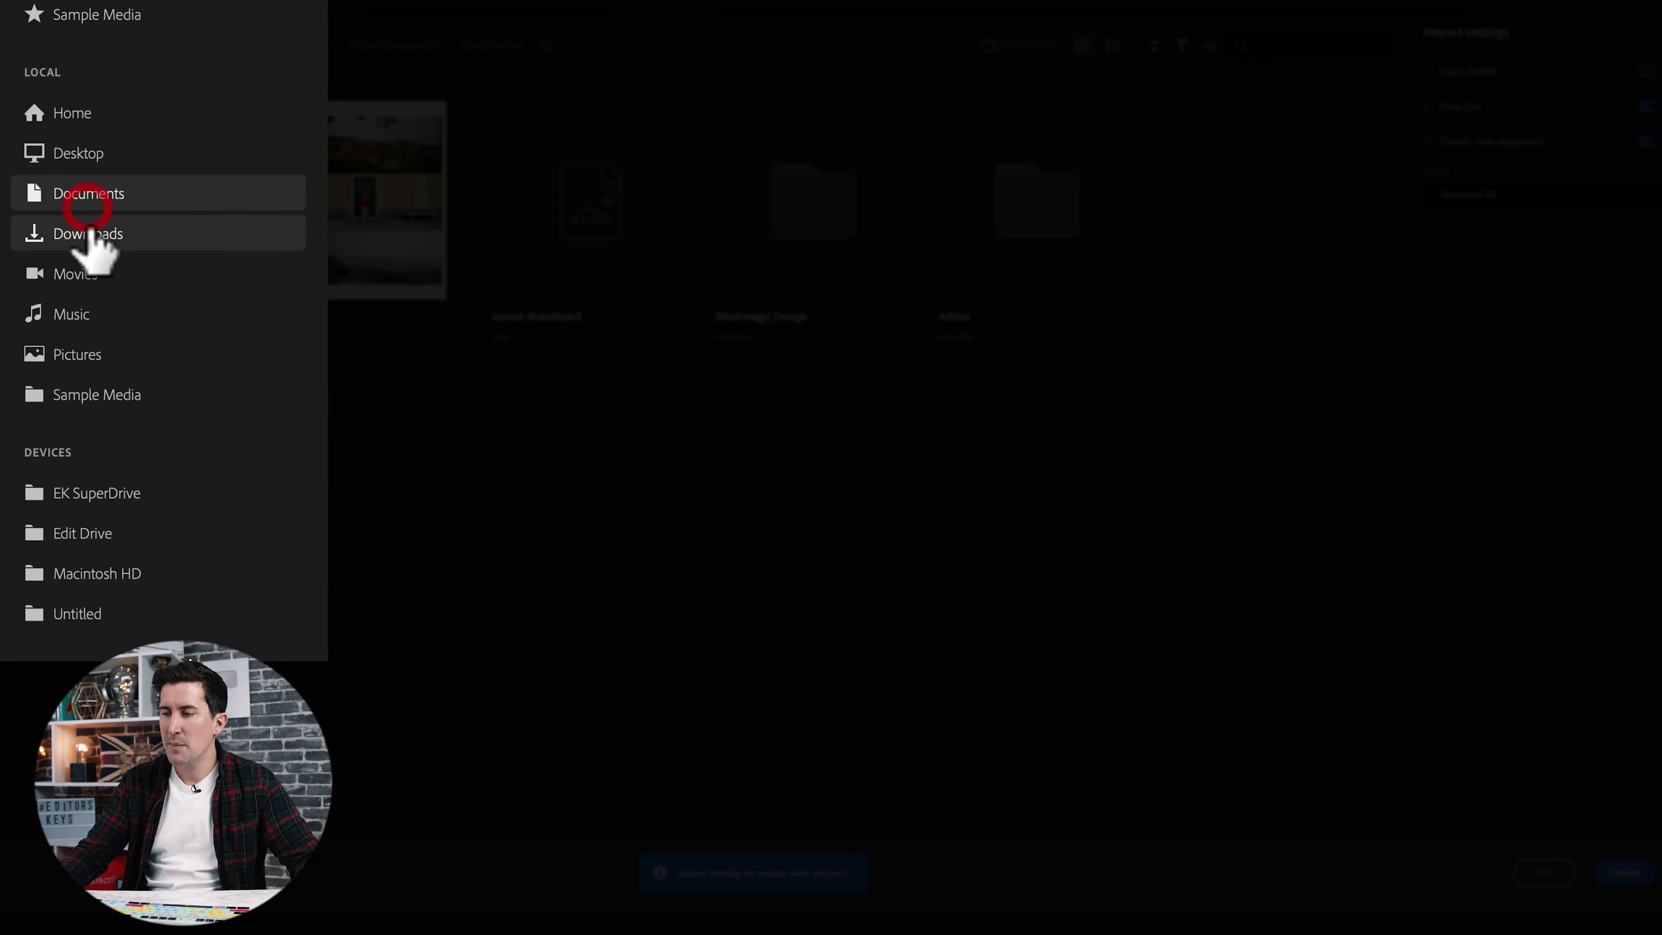
{"action": "left_click", "coordinate": [92, 236]}
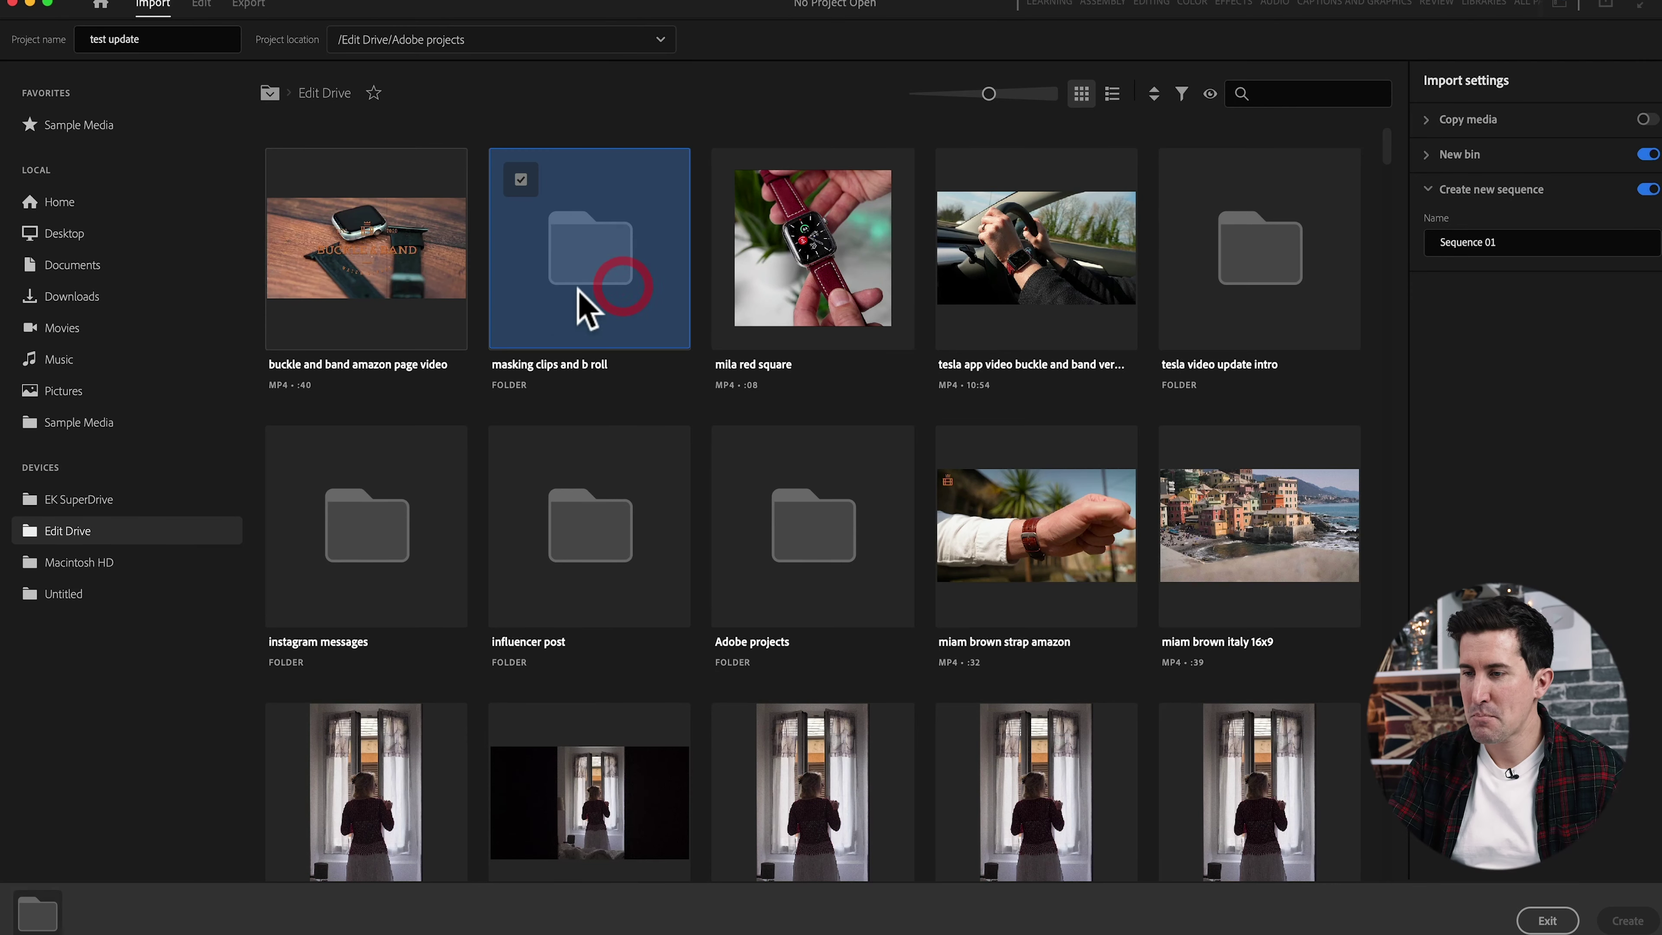
Open the masking clips and b roll folder and check its clips for import.
{"action": "left_click", "coordinate": [523, 182]}
{"action": "double_click", "coordinate": [542, 190]}
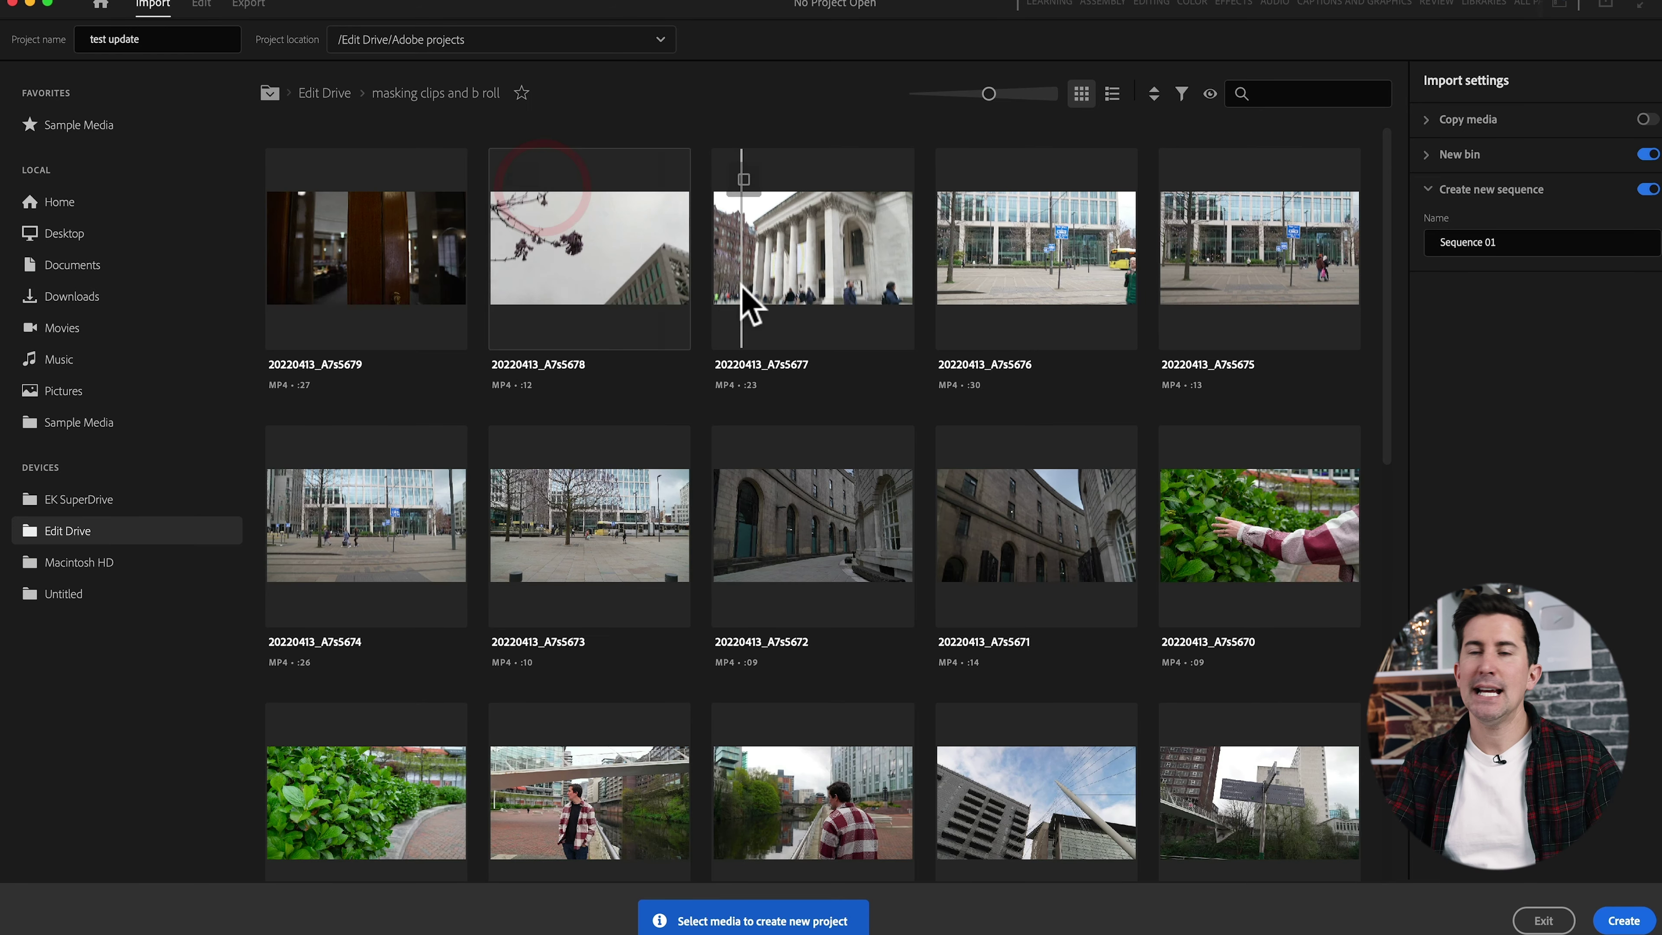
{"action": "scroll", "coordinate": [815, 679], "scroll_direction": "down", "scroll_amount": 5}
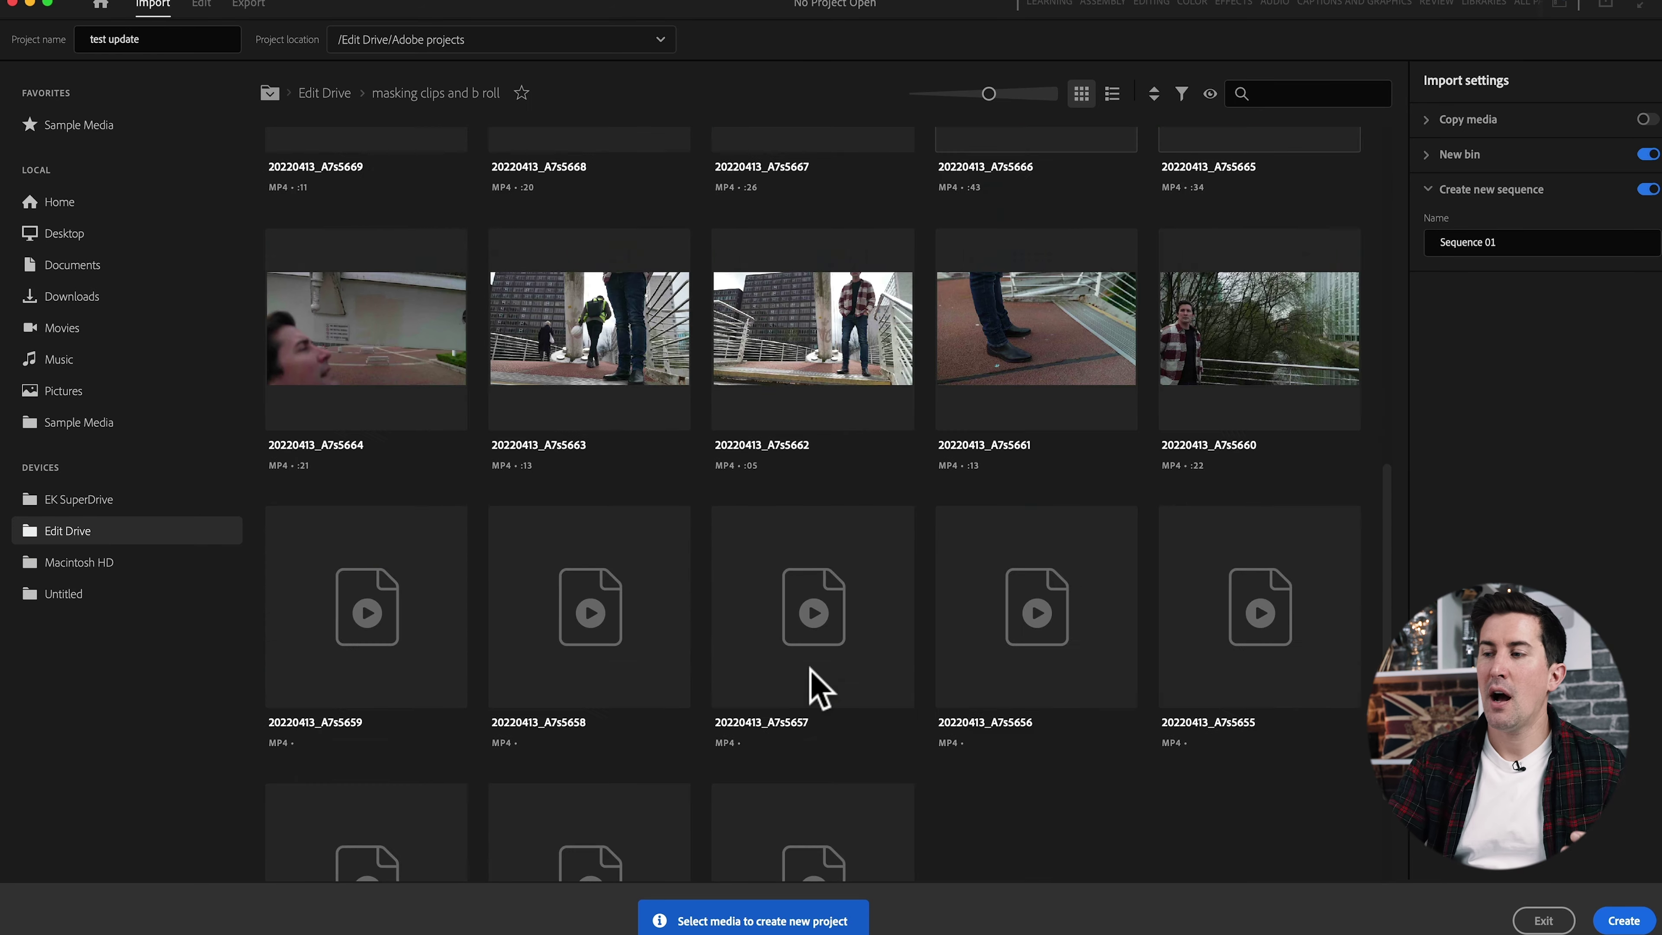
{"action": "scroll", "coordinate": [819, 687], "scroll_direction": "down", "scroll_amount": 2}
{"action": "scroll", "coordinate": [1048, 673], "scroll_direction": "up", "scroll_amount": 7}
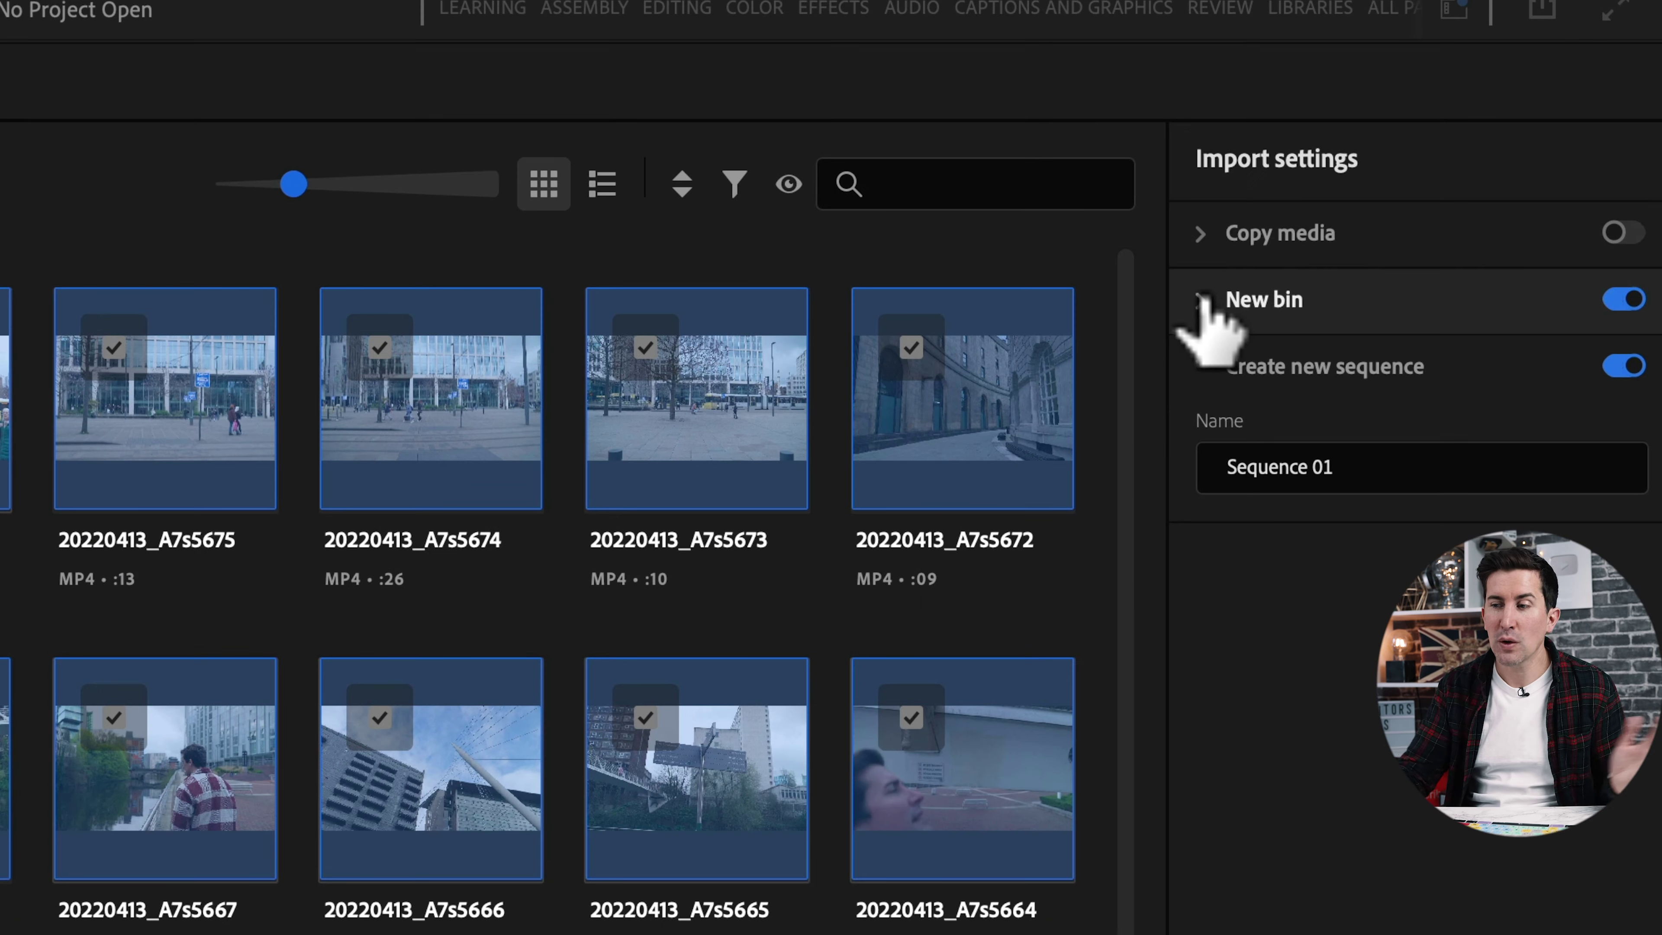
Name the new import bin 'footage' and create the project with the 29 selected clips.
{"action": "left_click", "coordinate": [1427, 125]}
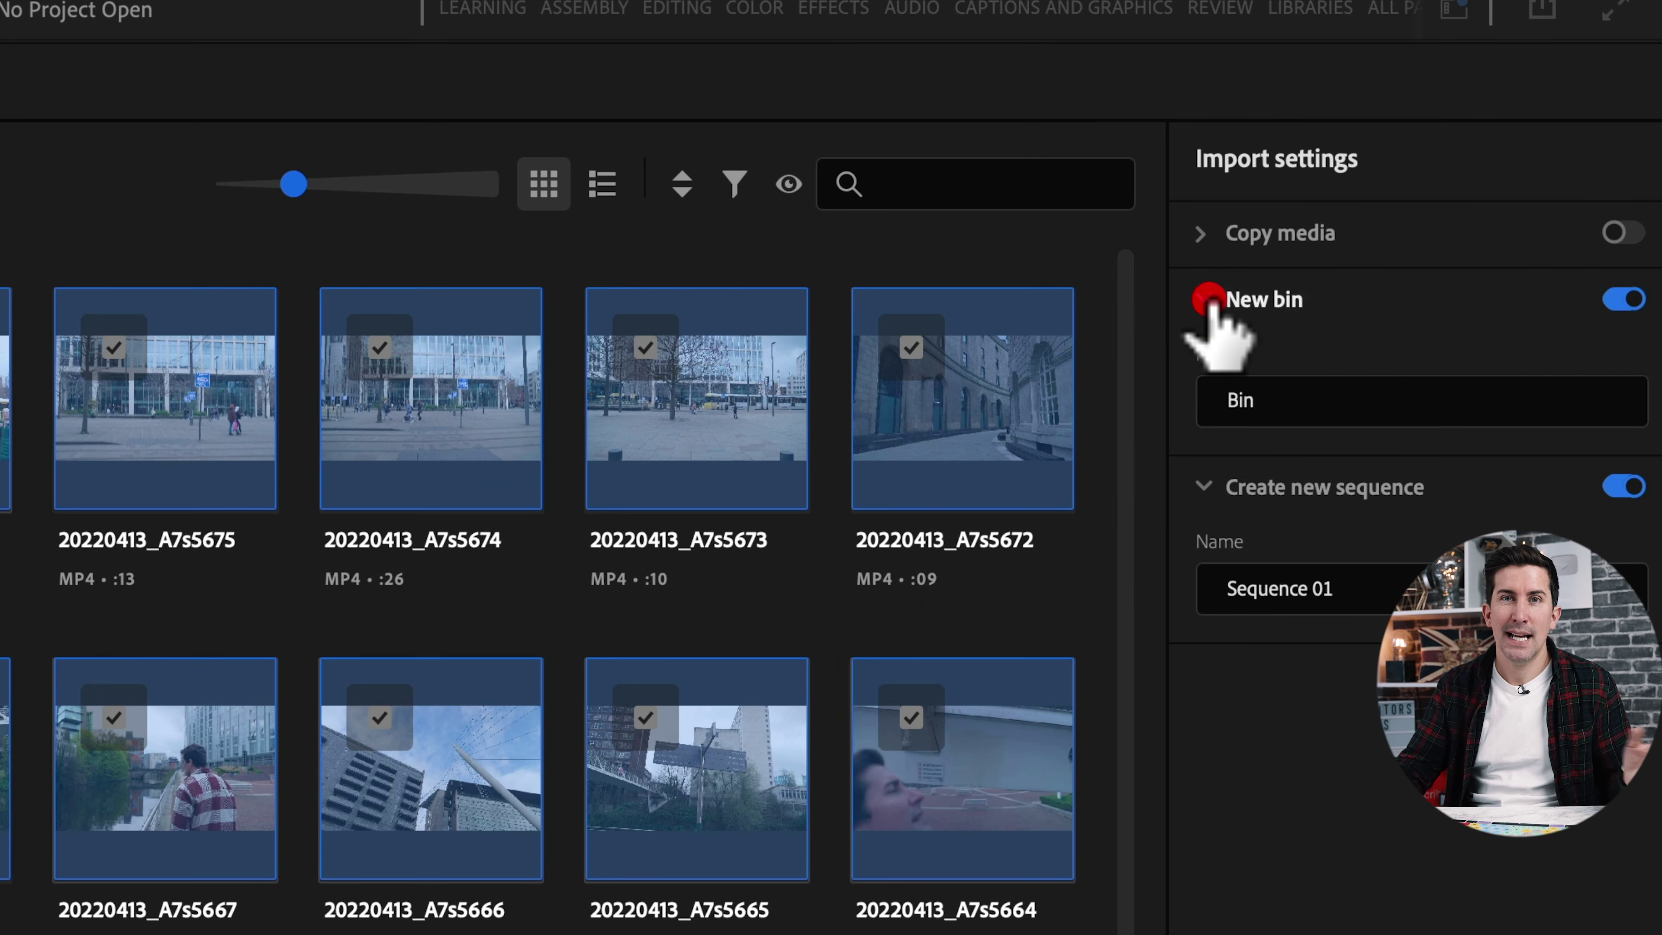
{"action": "left_click", "coordinate": [1276, 402]}
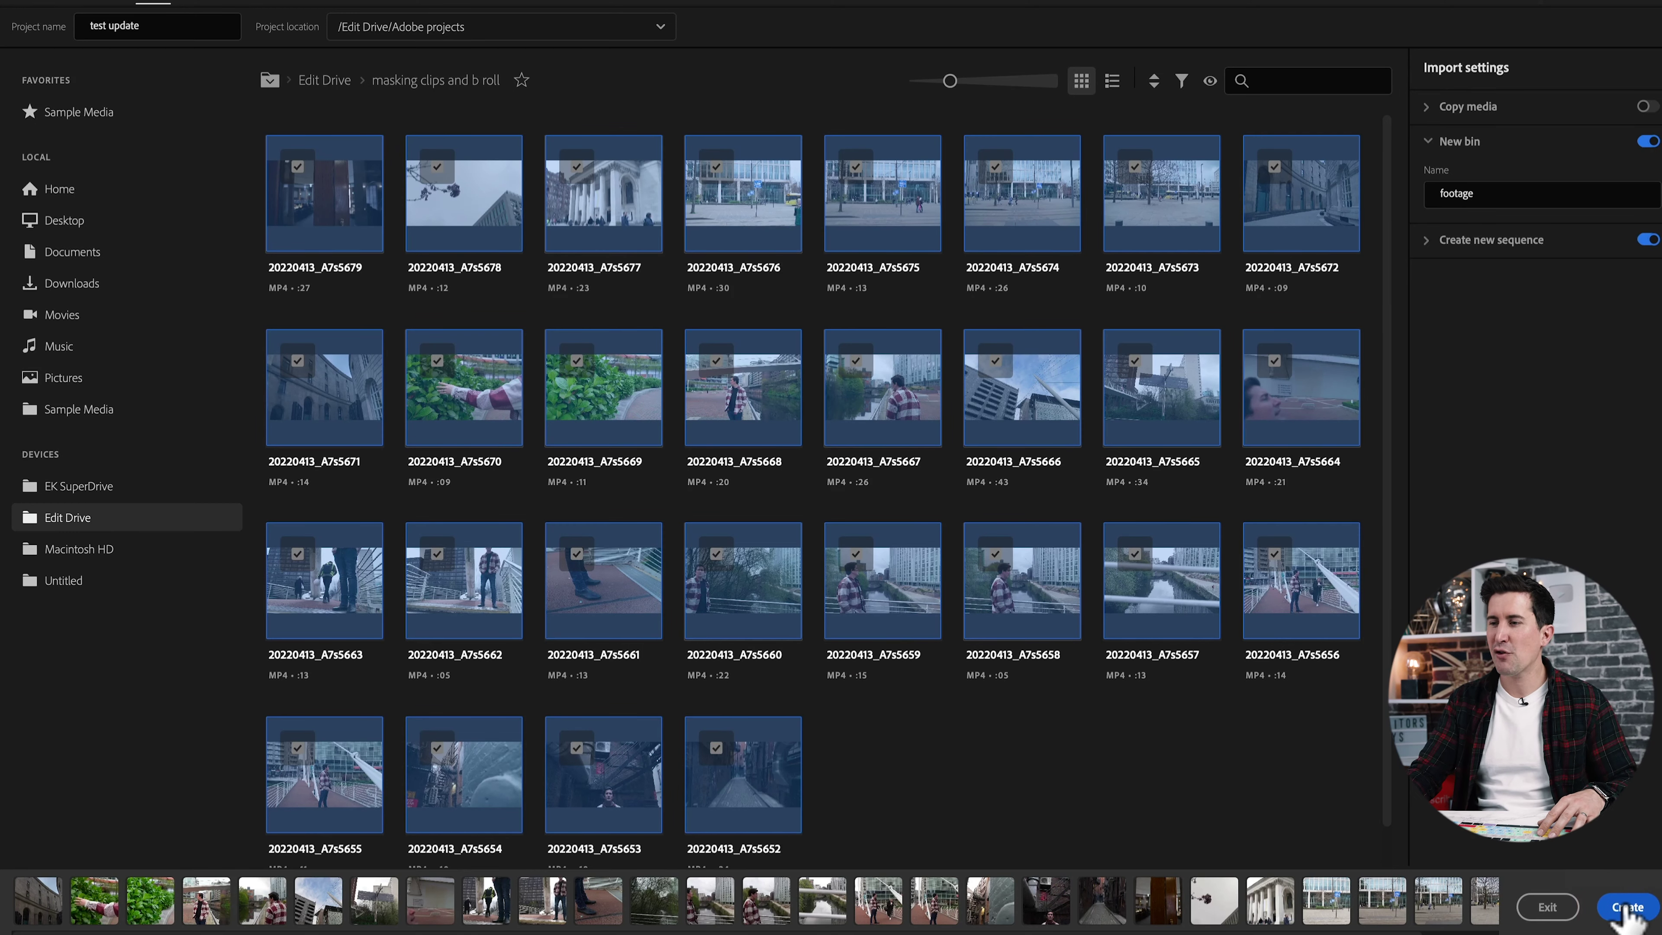
{"action": "left_click", "coordinate": [1627, 908]}
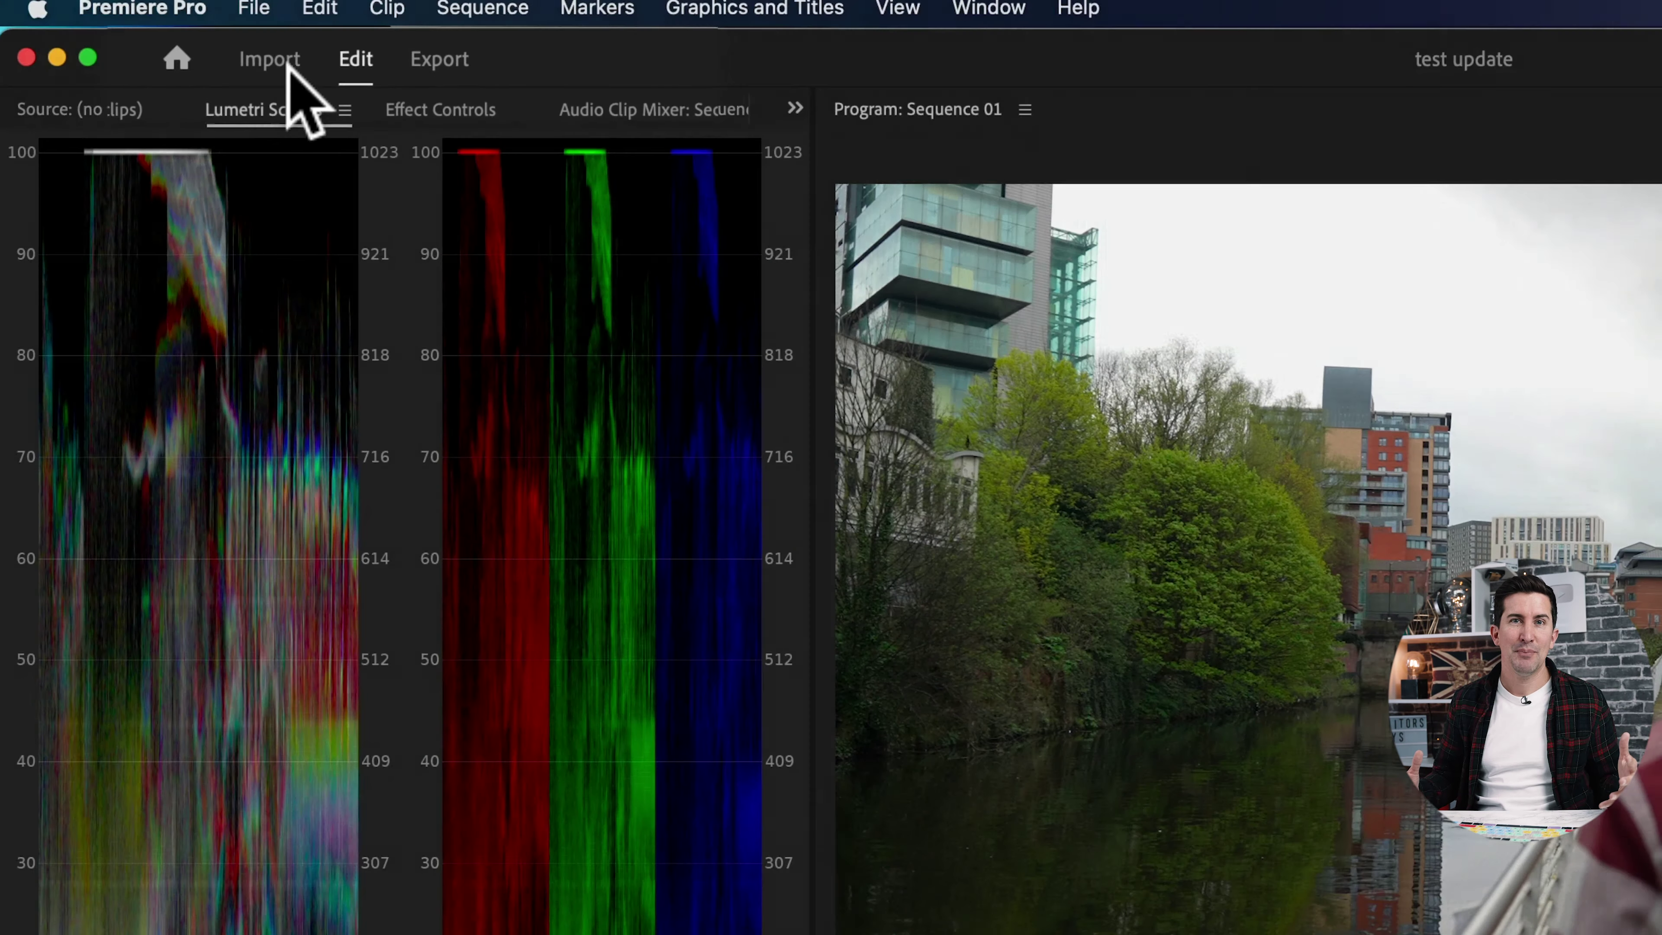
{"action": "left_click", "coordinate": [237, 55]}
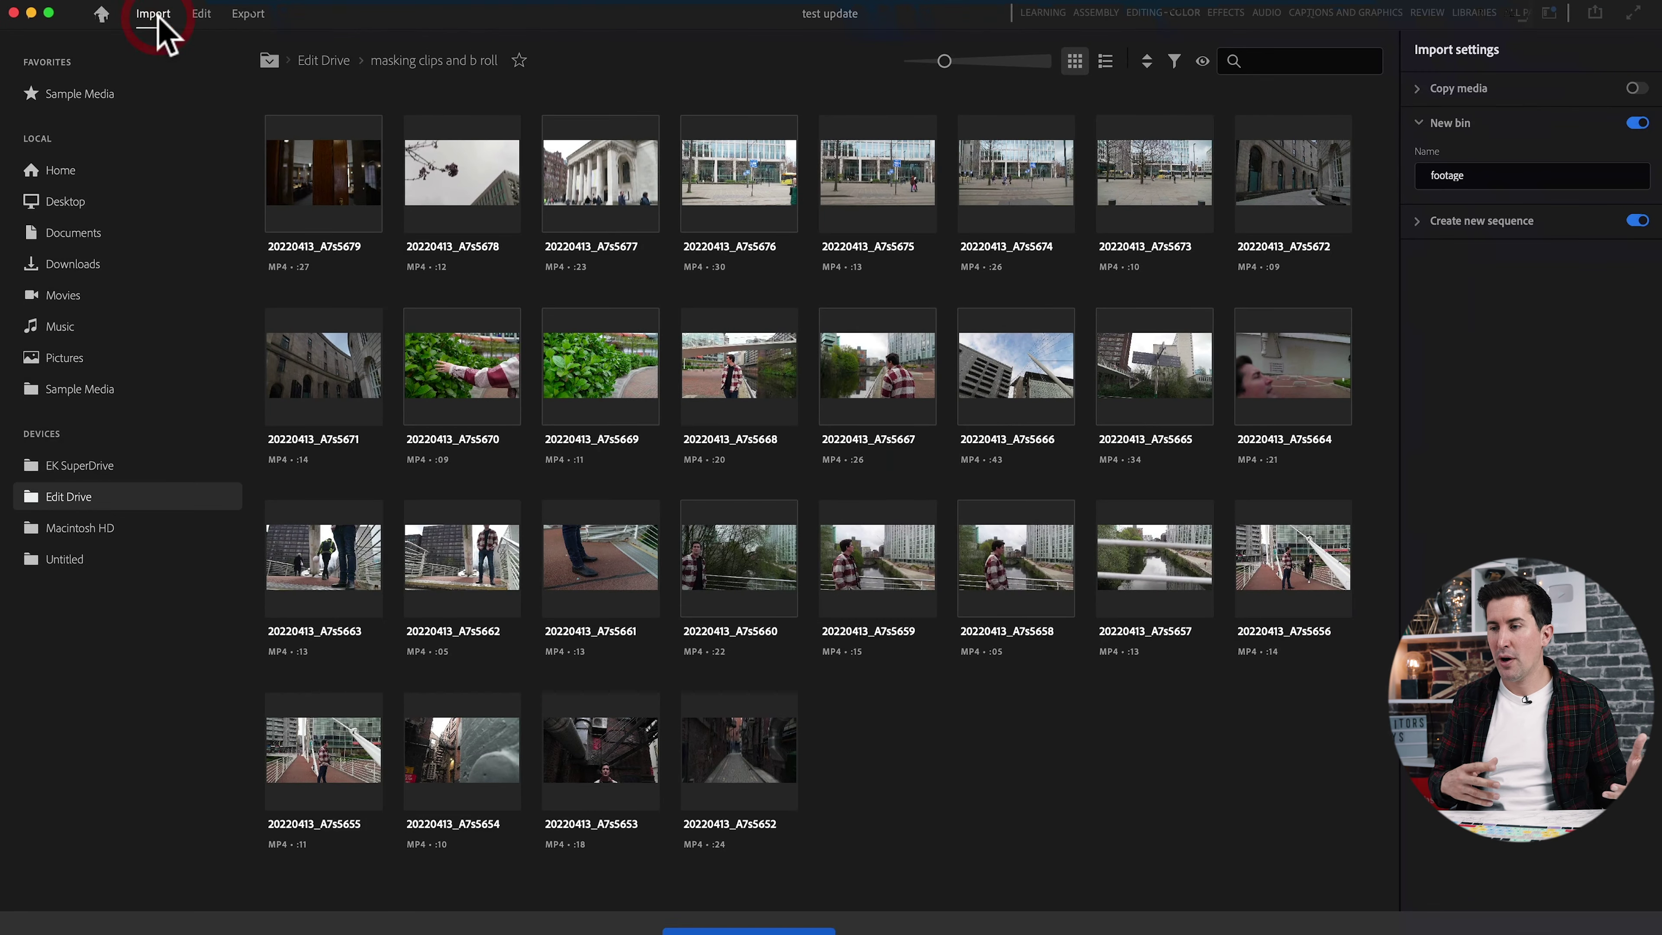
{"action": "left_click", "coordinate": [200, 14]}
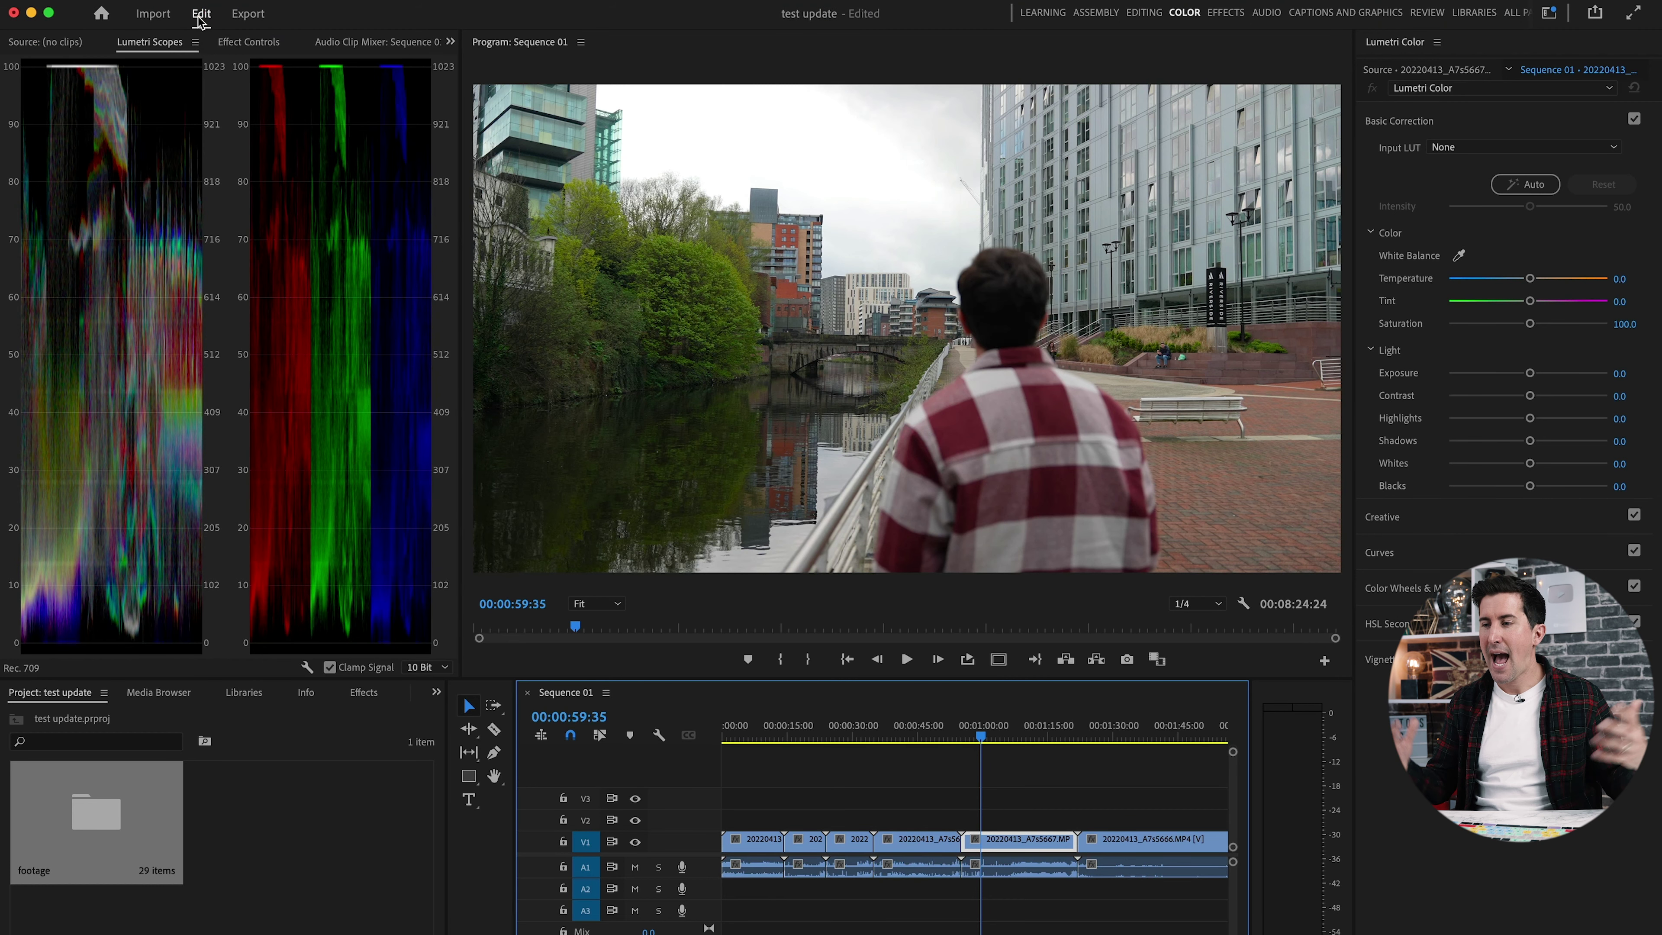
{"action": "left_click", "coordinate": [249, 14]}
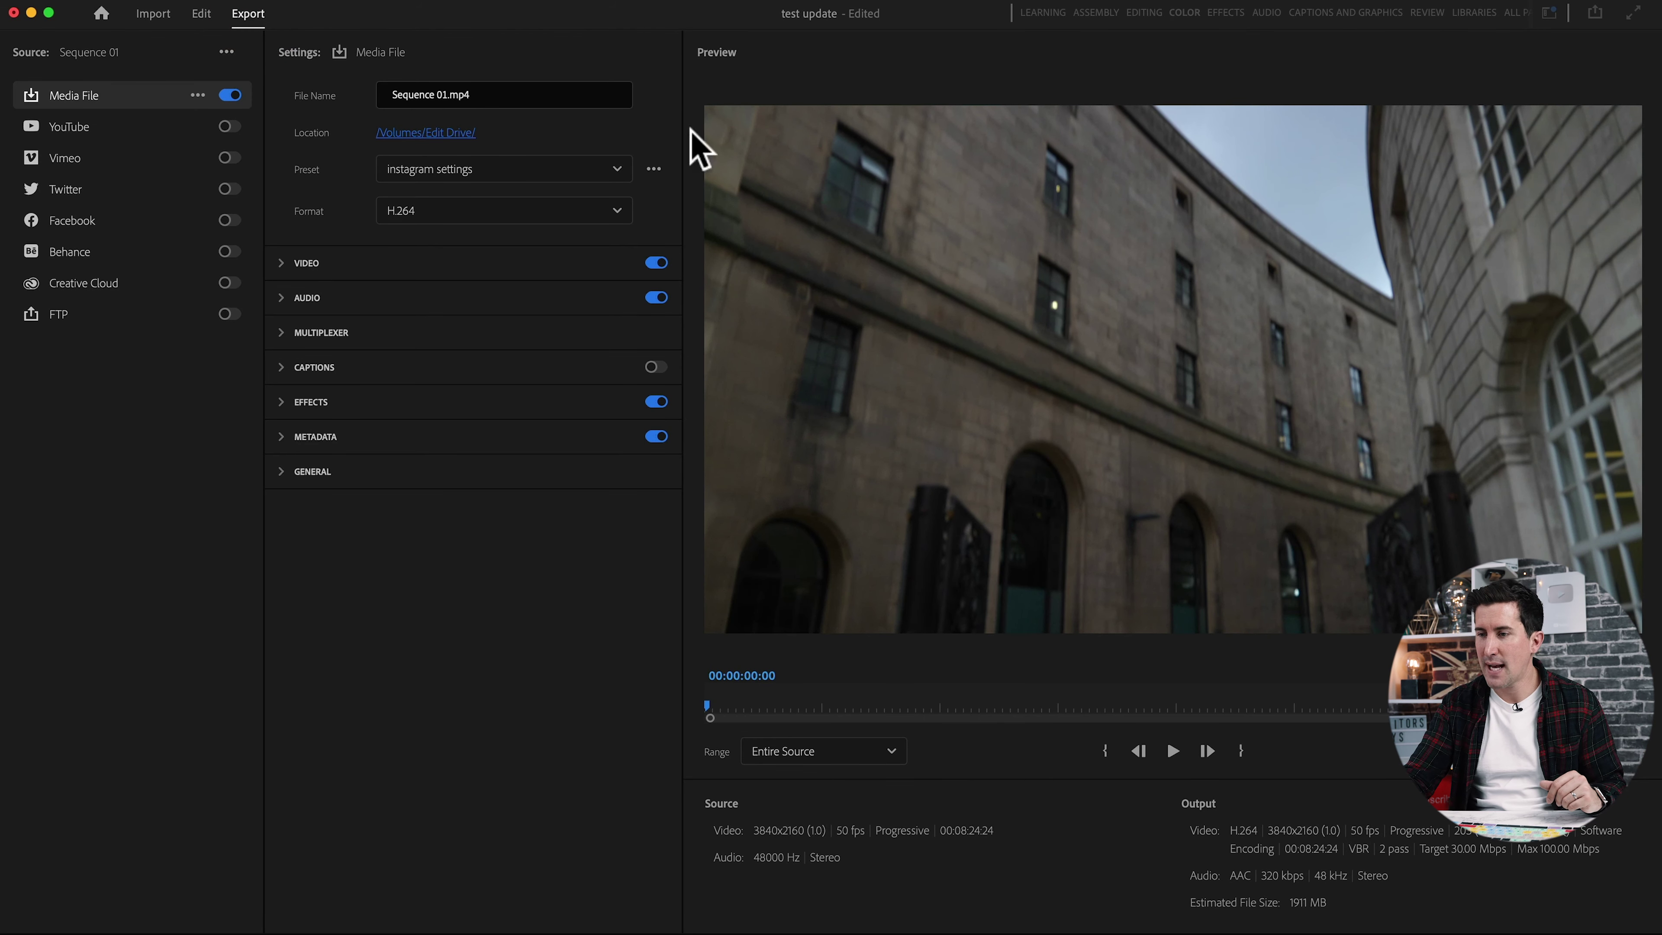
{"action": "left_click", "coordinate": [201, 14]}
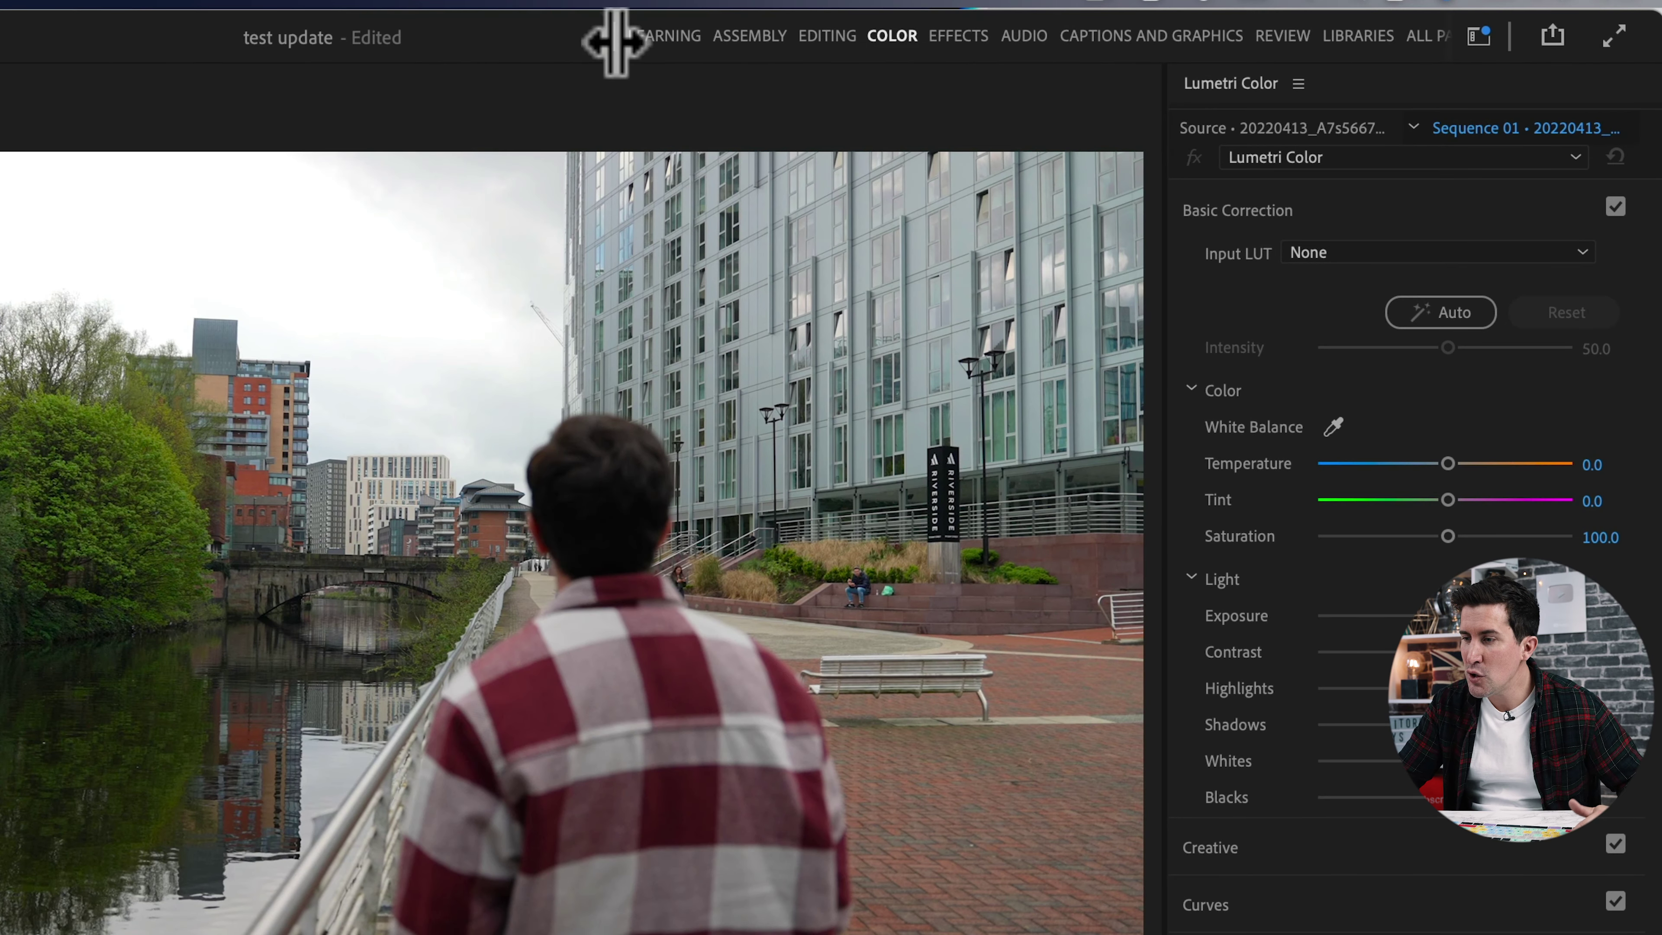
Shrink the header's workspace strip and turn on Show workspace tabs.
{"action": "left_click_drag", "start_coordinate": [613, 42], "coordinate": [1503, 33]}
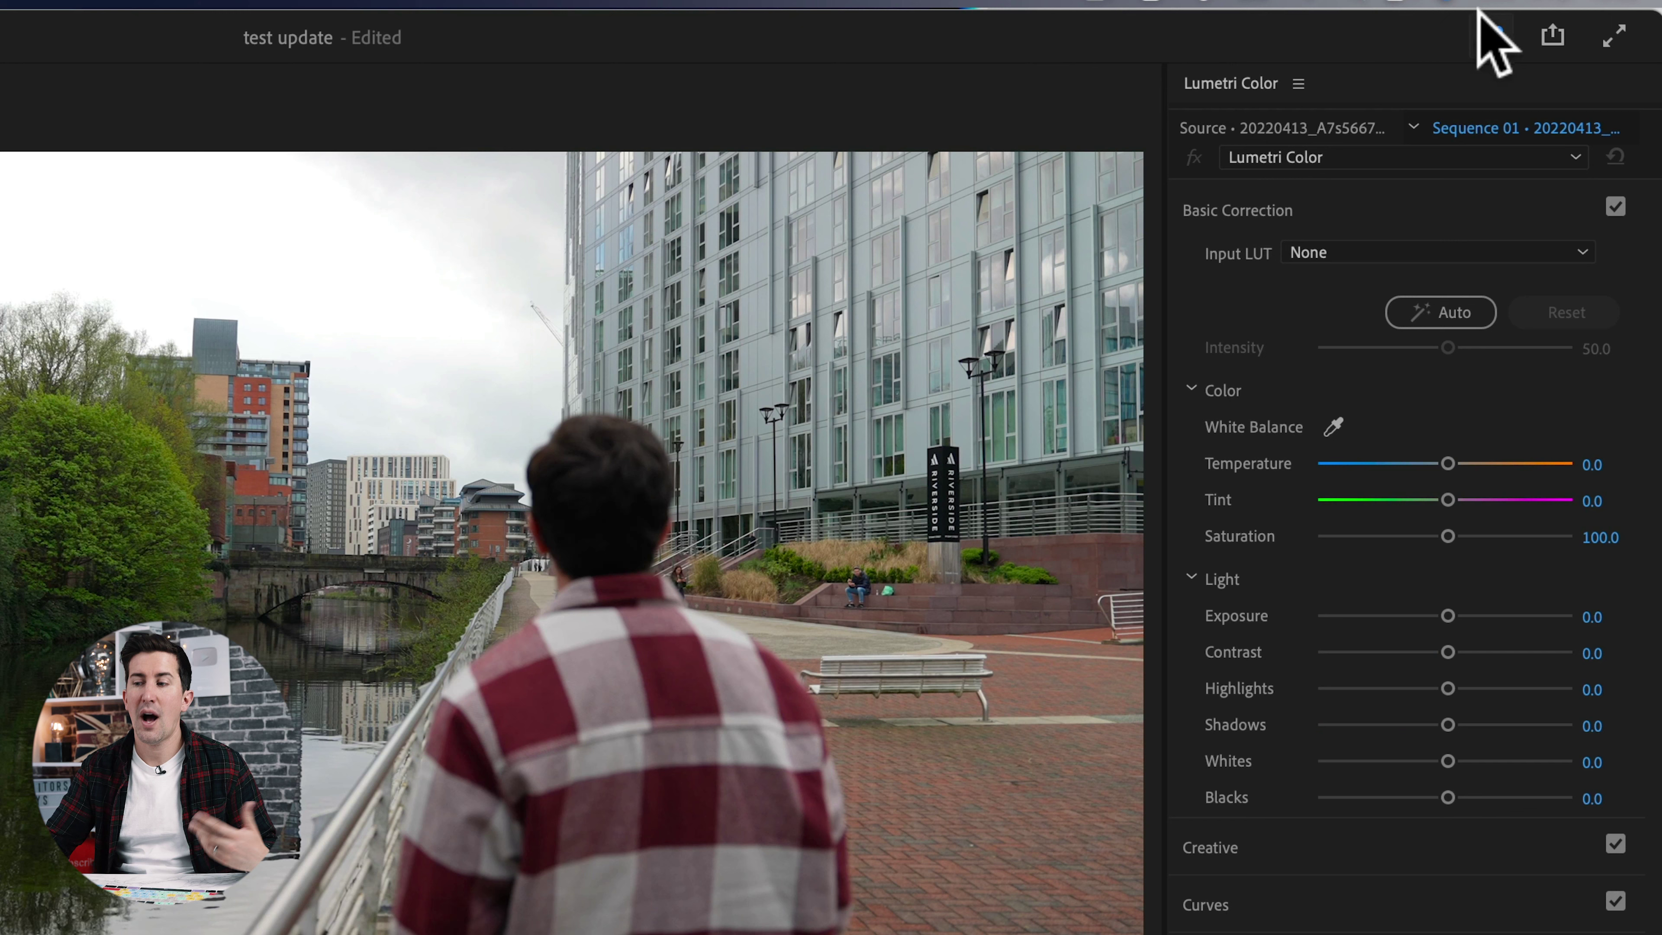
{"action": "left_click", "coordinate": [1484, 40]}
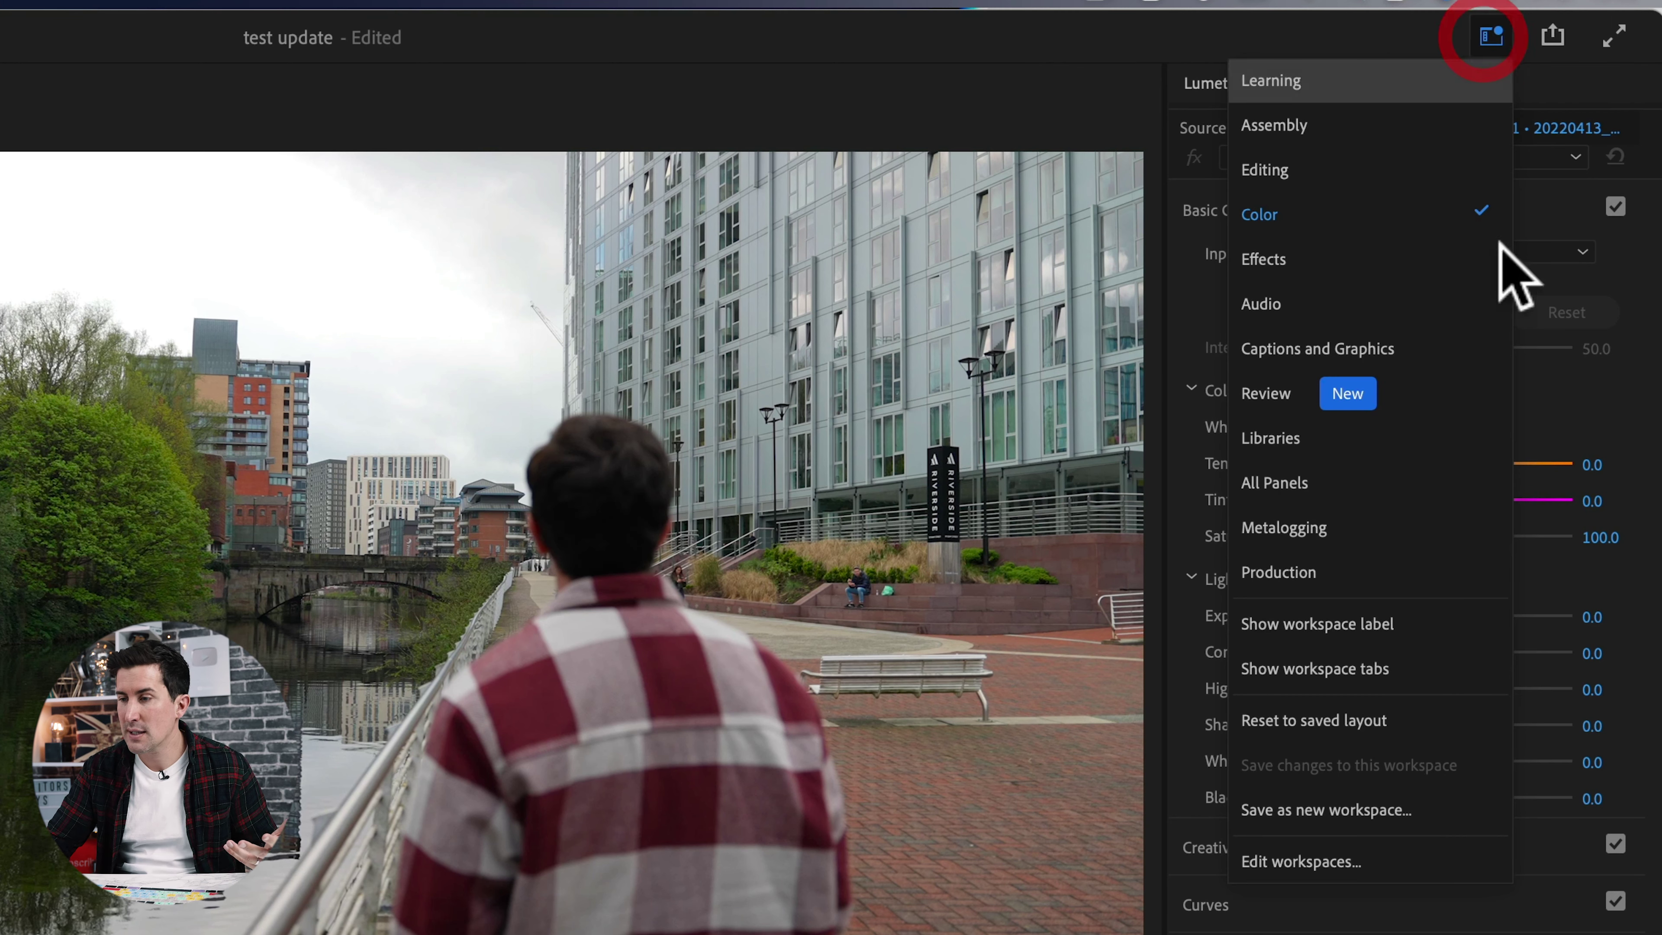
{"action": "left_click", "coordinate": [1377, 674]}
Review the workspace order in the Edit workspaces dialog.
{"action": "left_click", "coordinate": [1475, 41]}
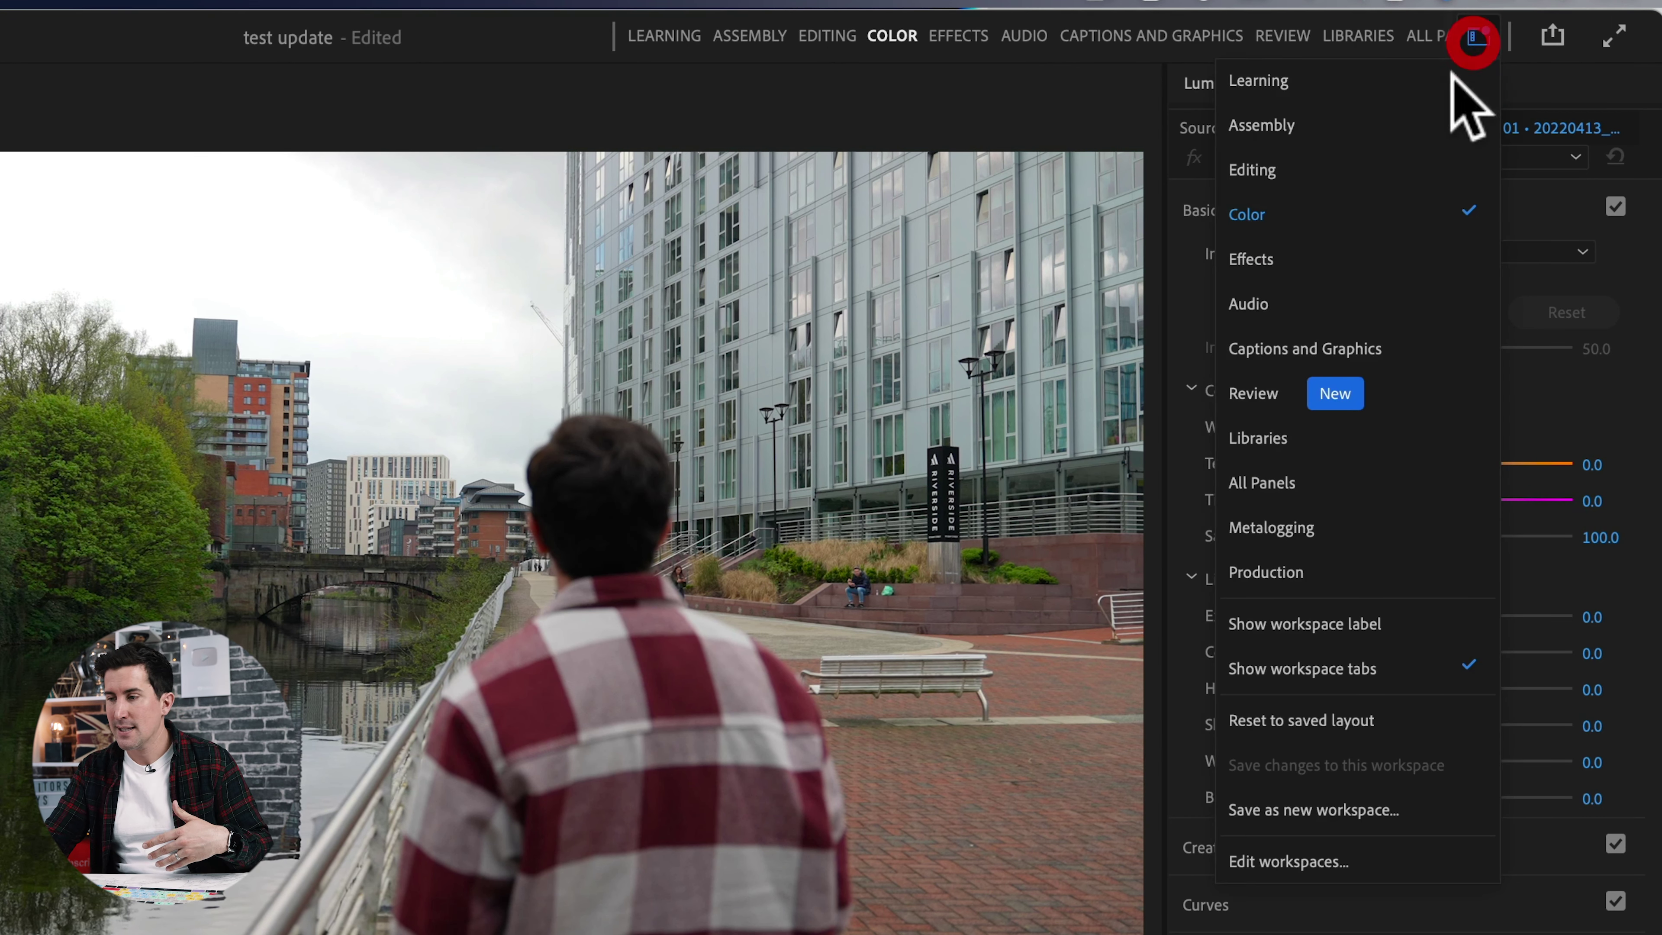
{"action": "left_click", "coordinate": [1298, 859]}
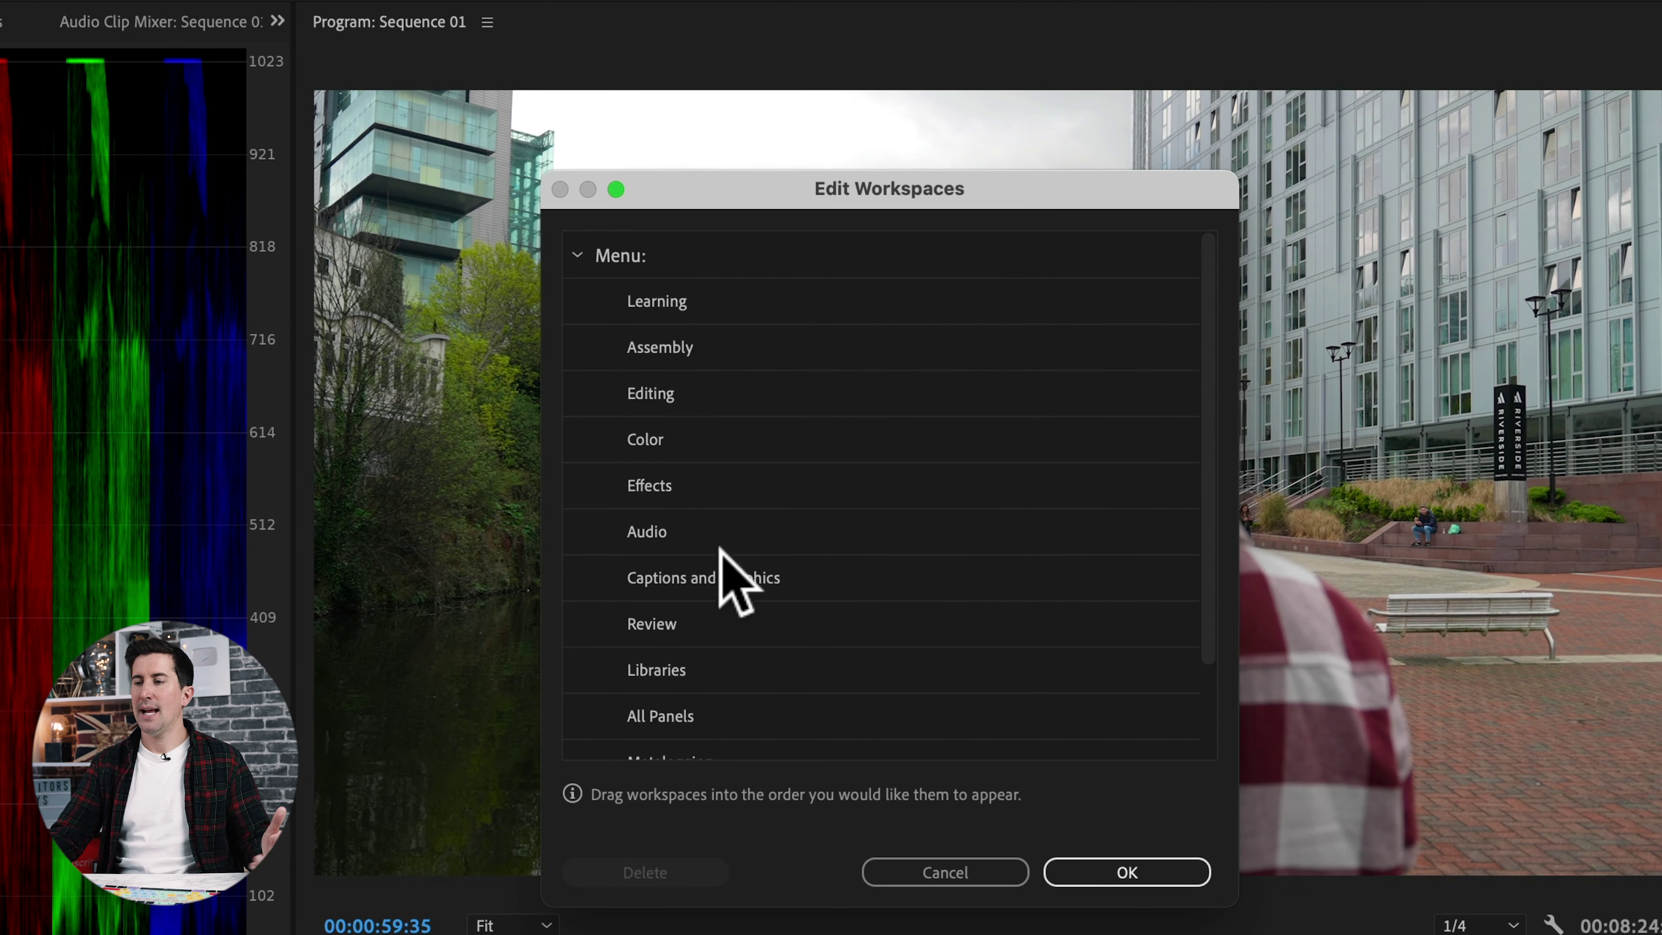
{"action": "scroll", "coordinate": [721, 558], "scroll_direction": "down", "scroll_amount": 3}
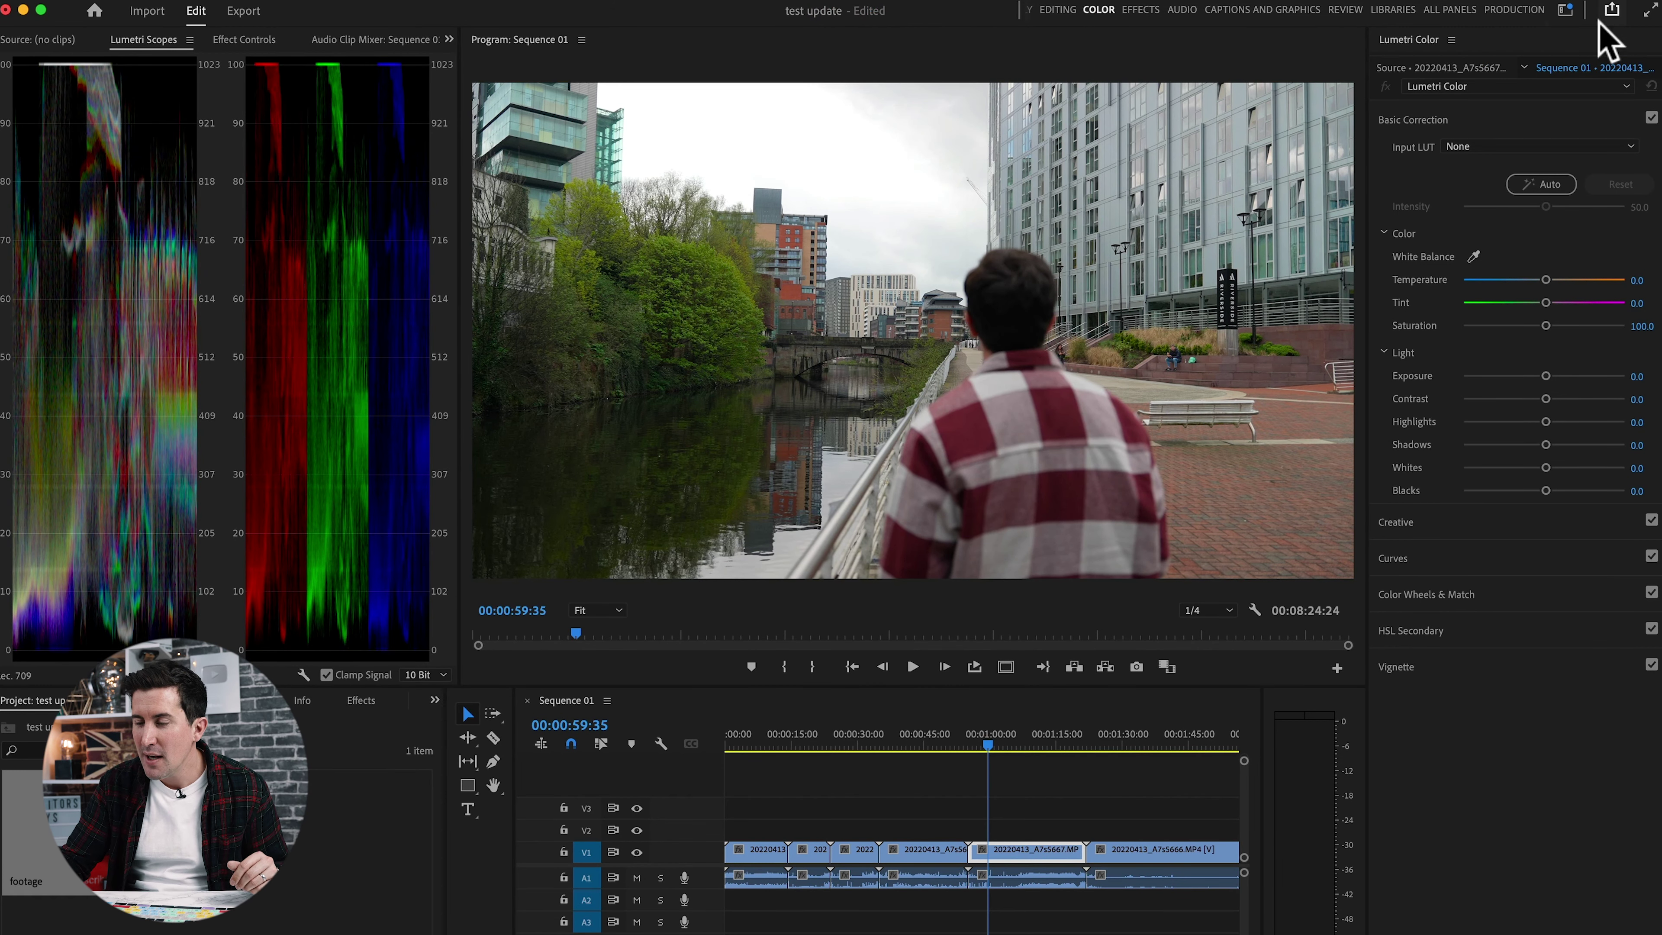
Set the Quick Export preset to youtube 4k settings, found by searching 'you' in Preset Manager.
{"action": "left_click", "coordinate": [1613, 10]}
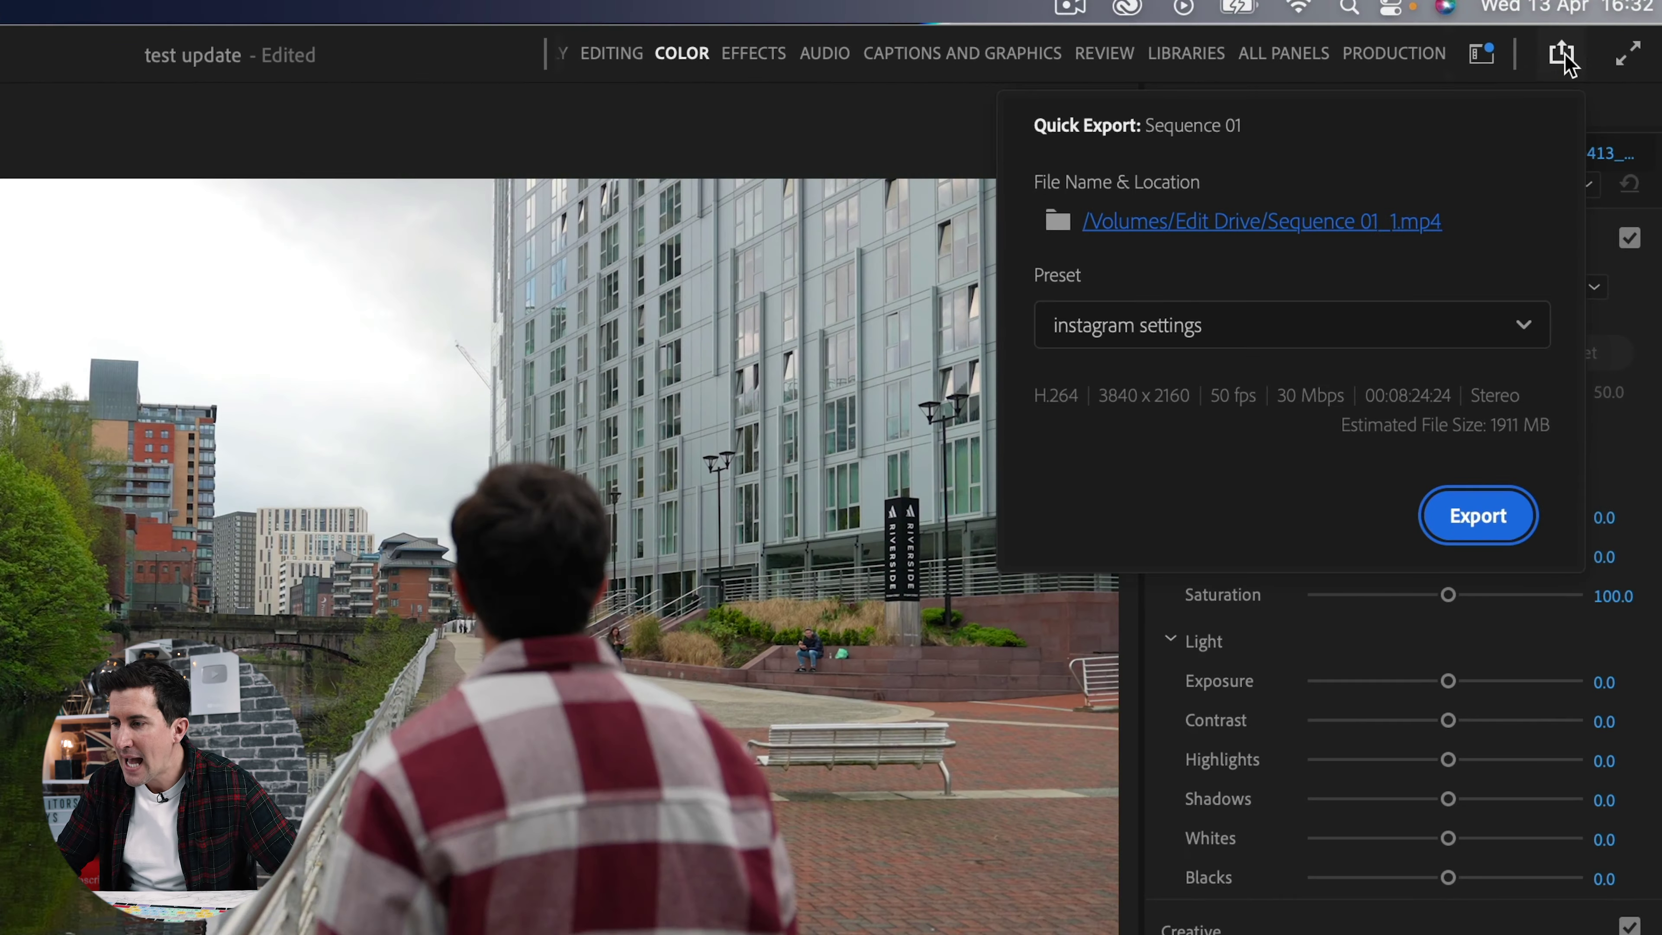
{"action": "left_click", "coordinate": [1230, 326]}
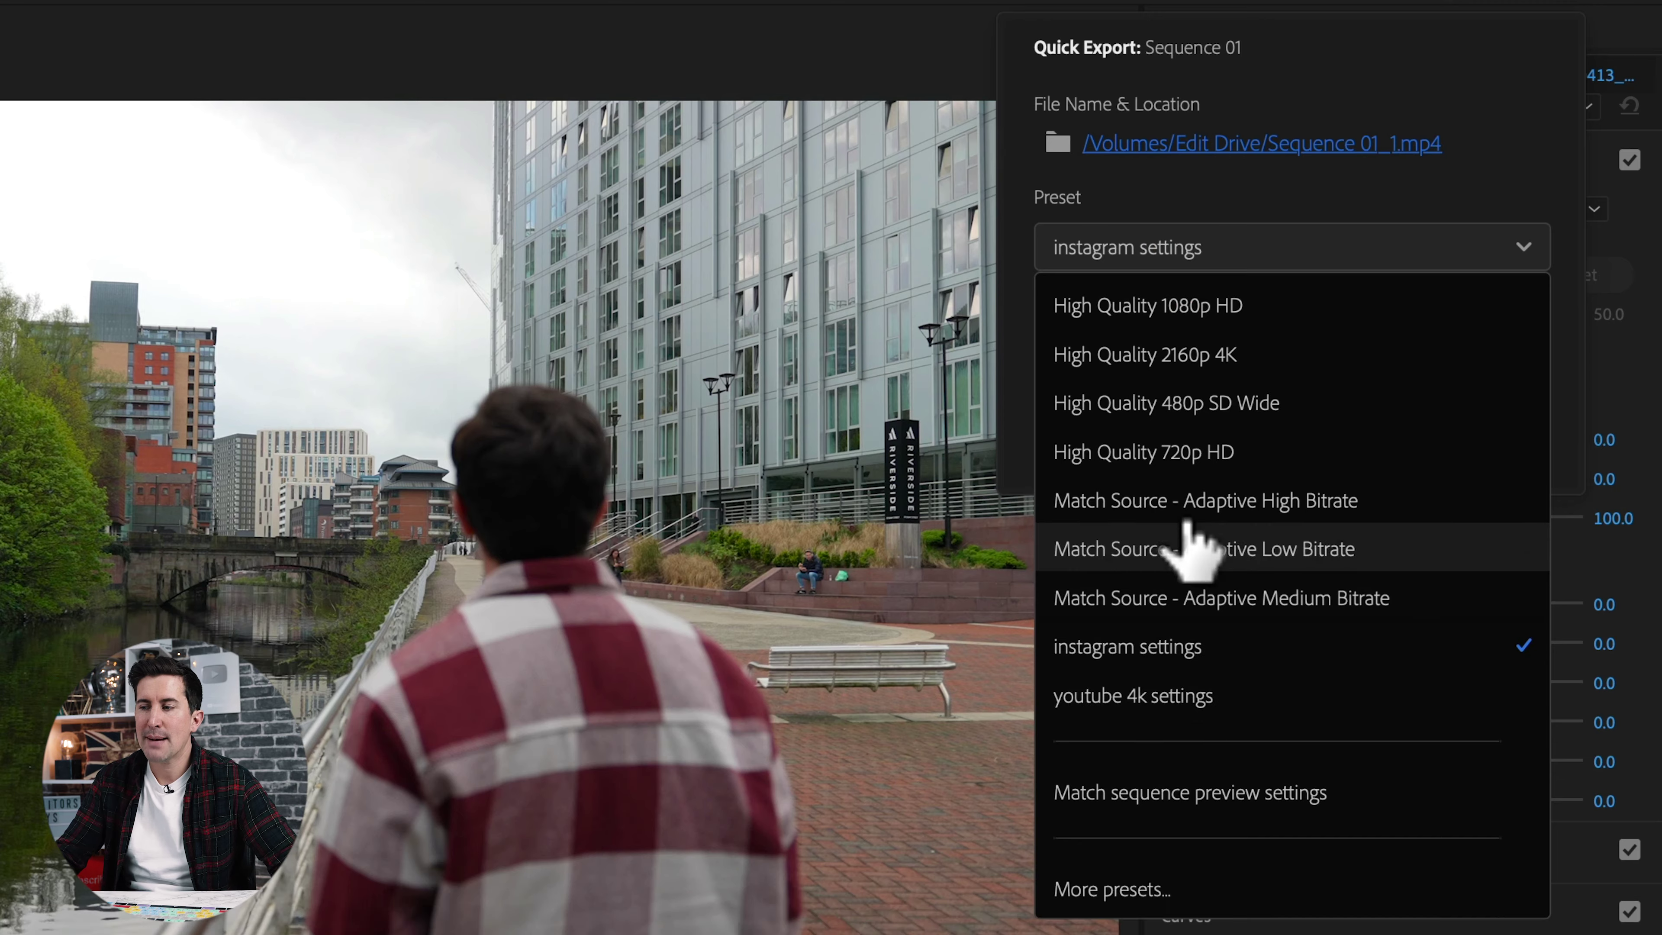
{"action": "left_click", "coordinate": [1120, 890]}
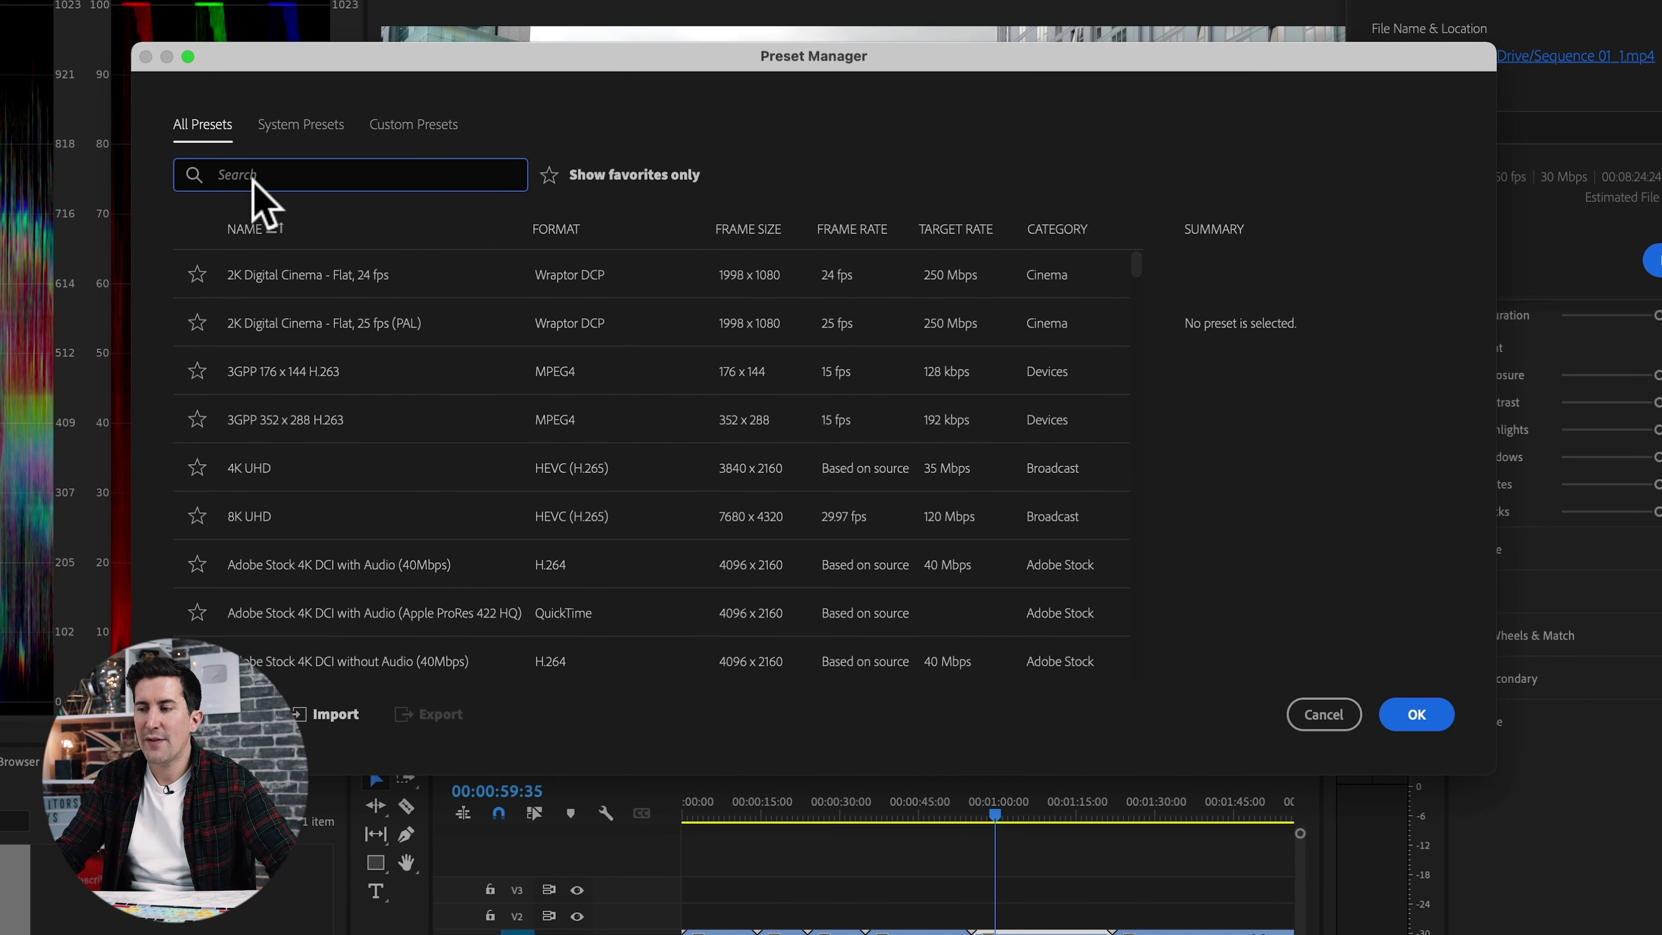
{"action": "type", "text": "yout"}
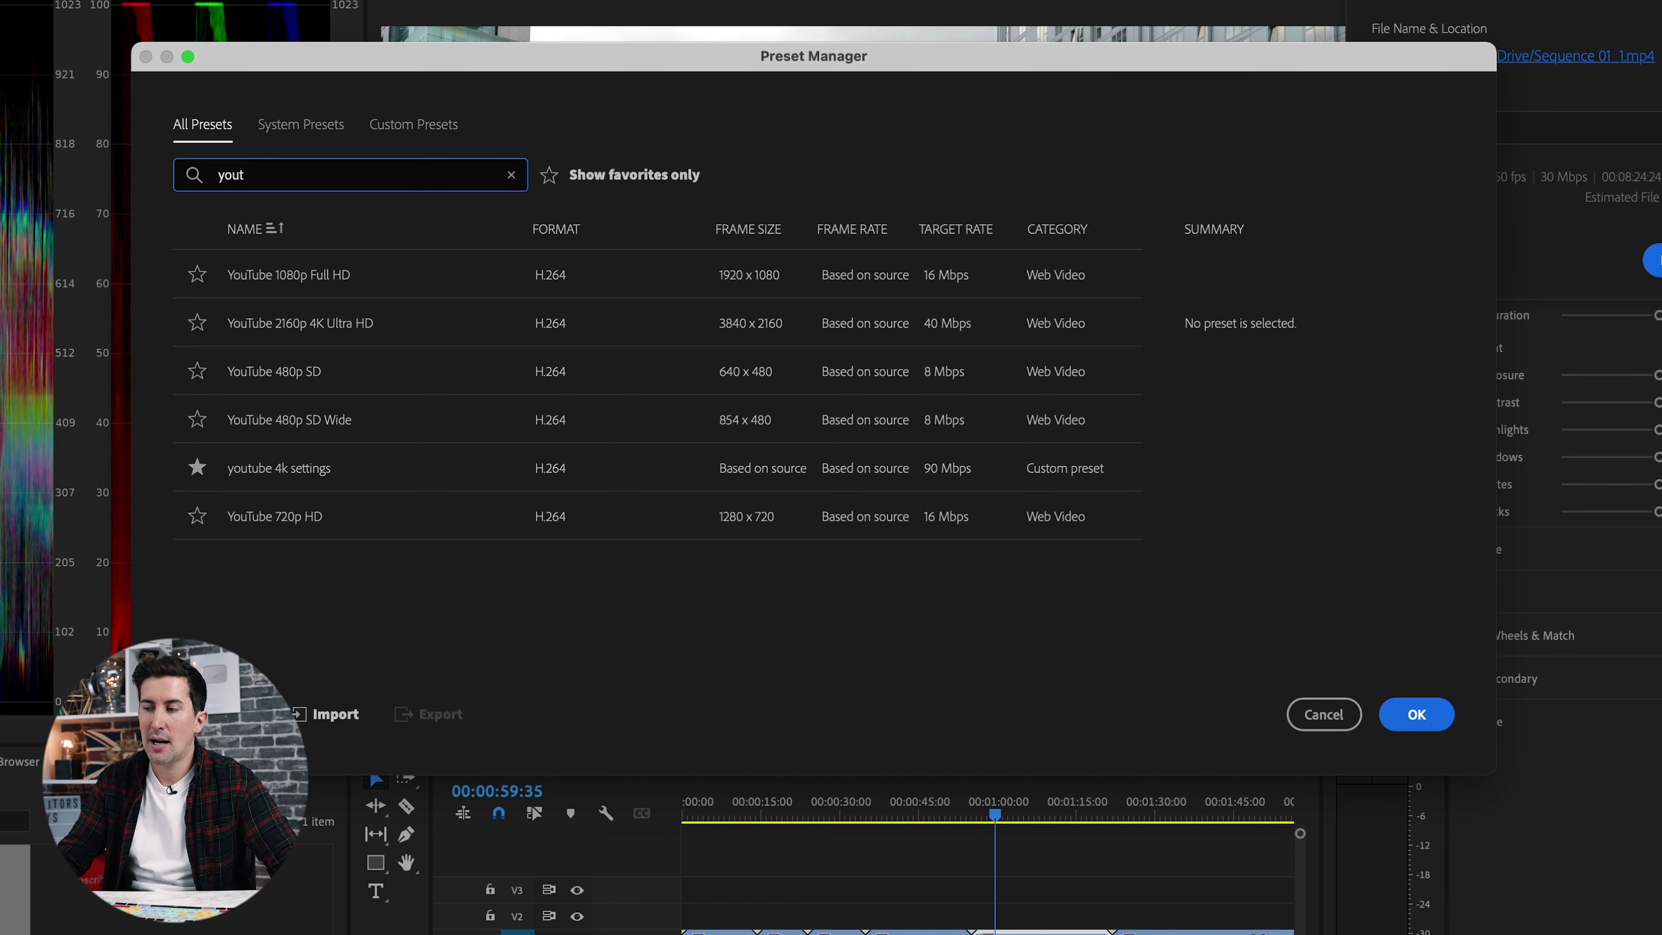
{"action": "left_click", "coordinate": [395, 467]}
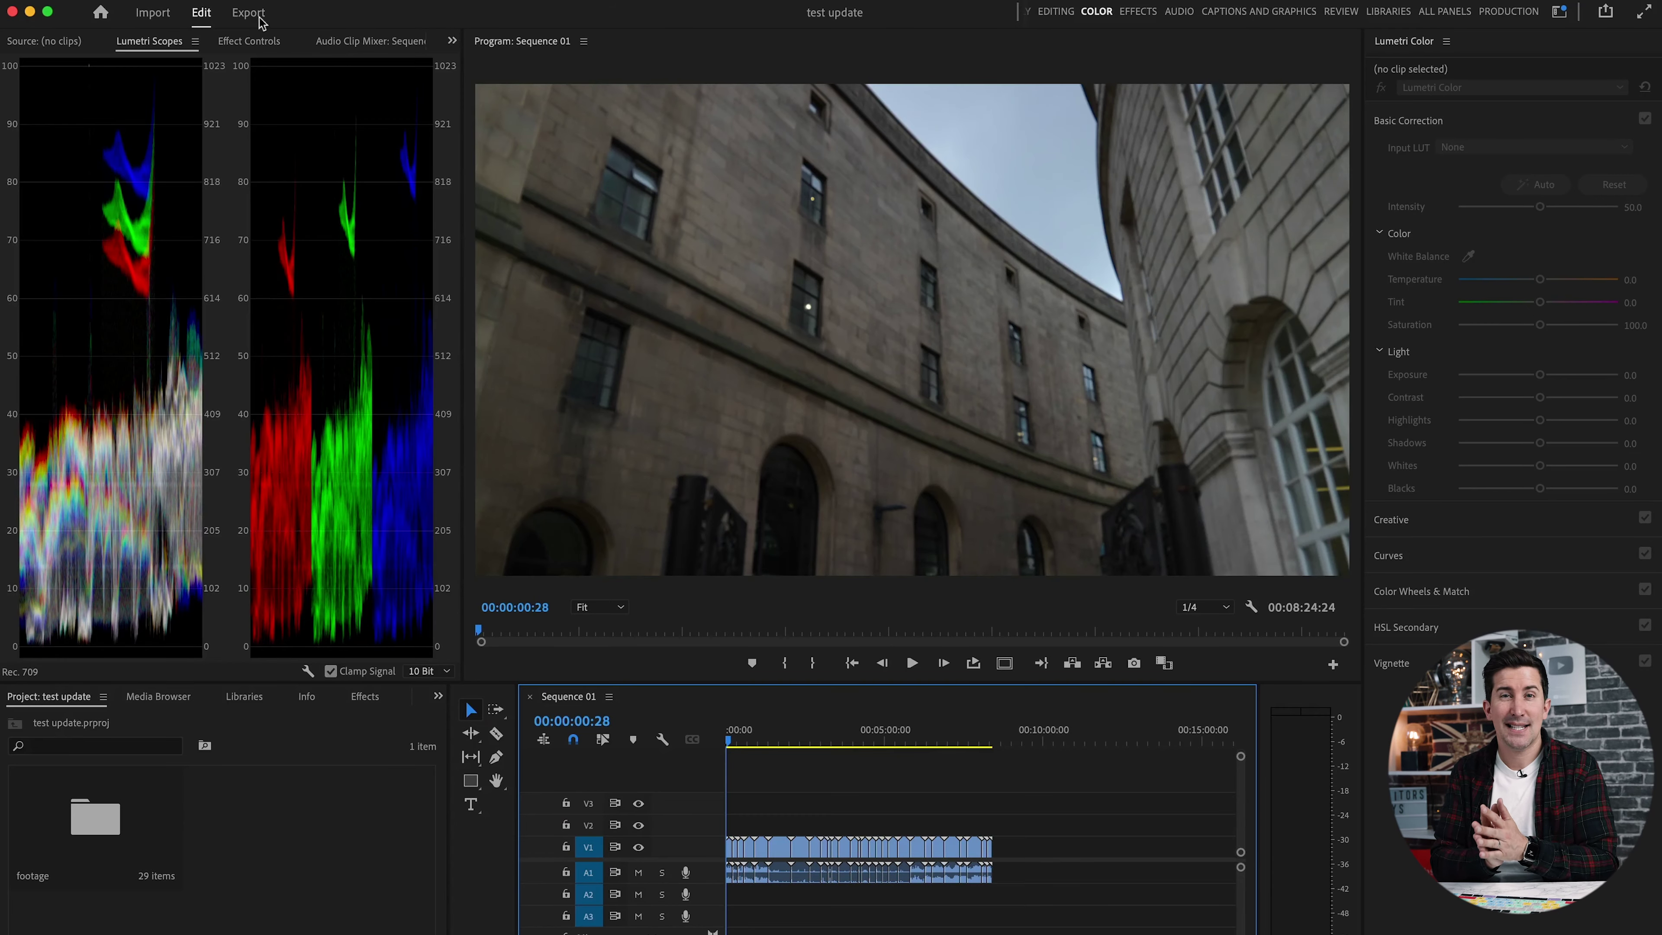
Switch to the Export page showing Sequence 01_1.mp4 with youtube 4k settings in H.264.
{"action": "left_click", "coordinate": [260, 20]}
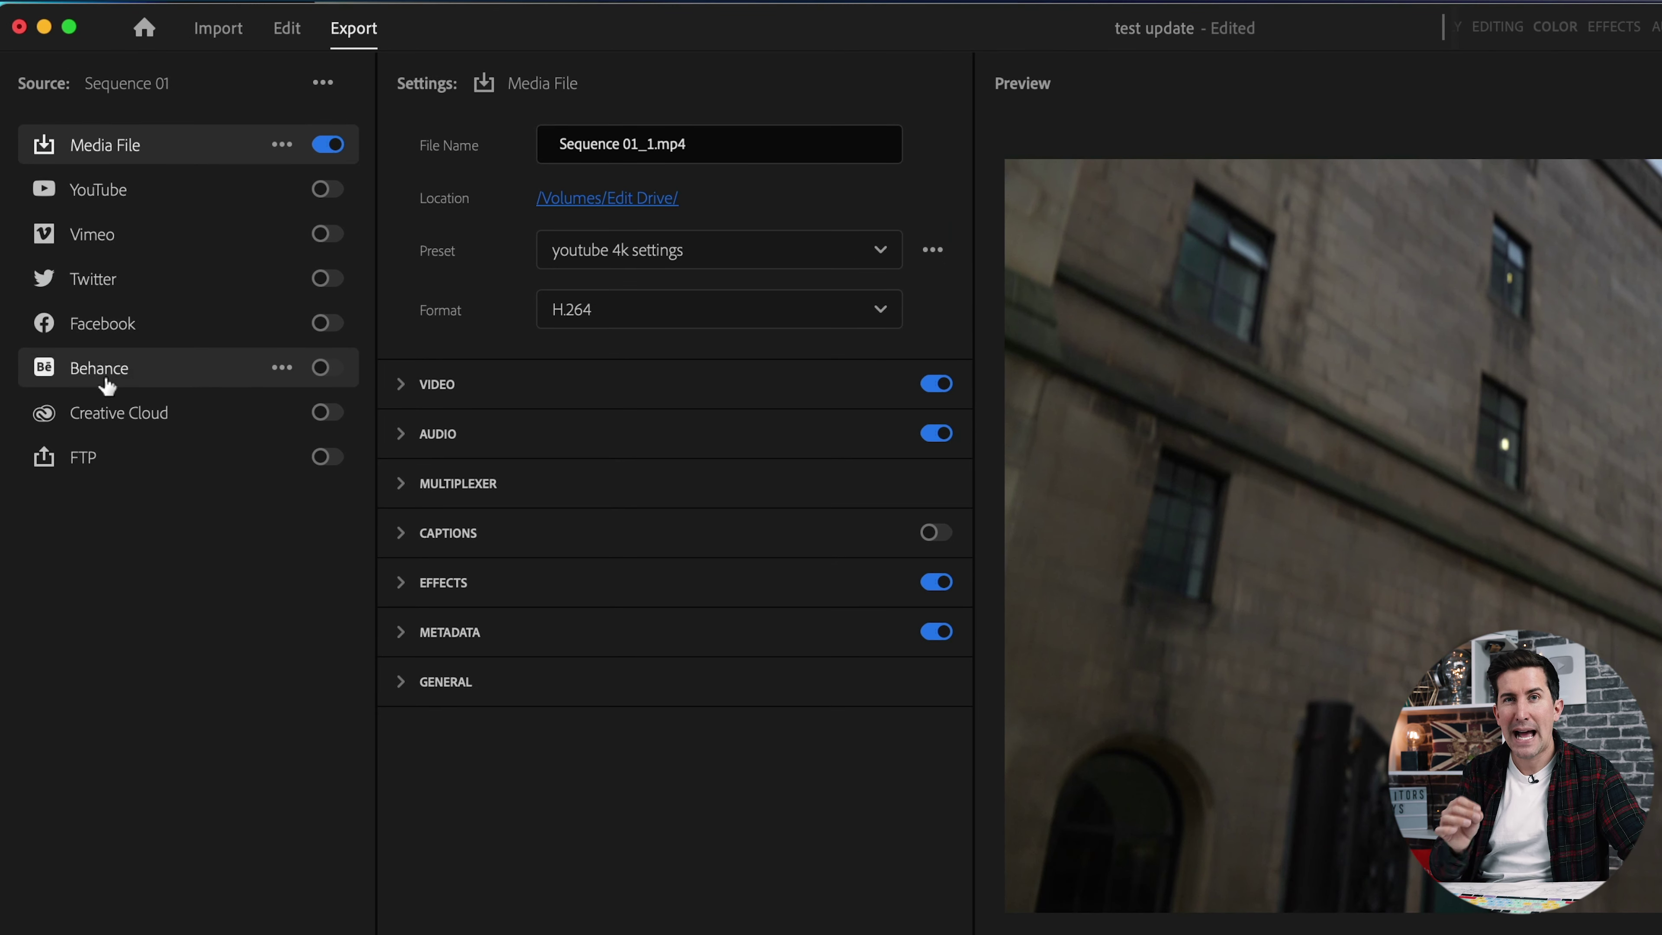
Enable YouTube publishing on the Editors Keys channel.
{"action": "left_click", "coordinate": [98, 189]}
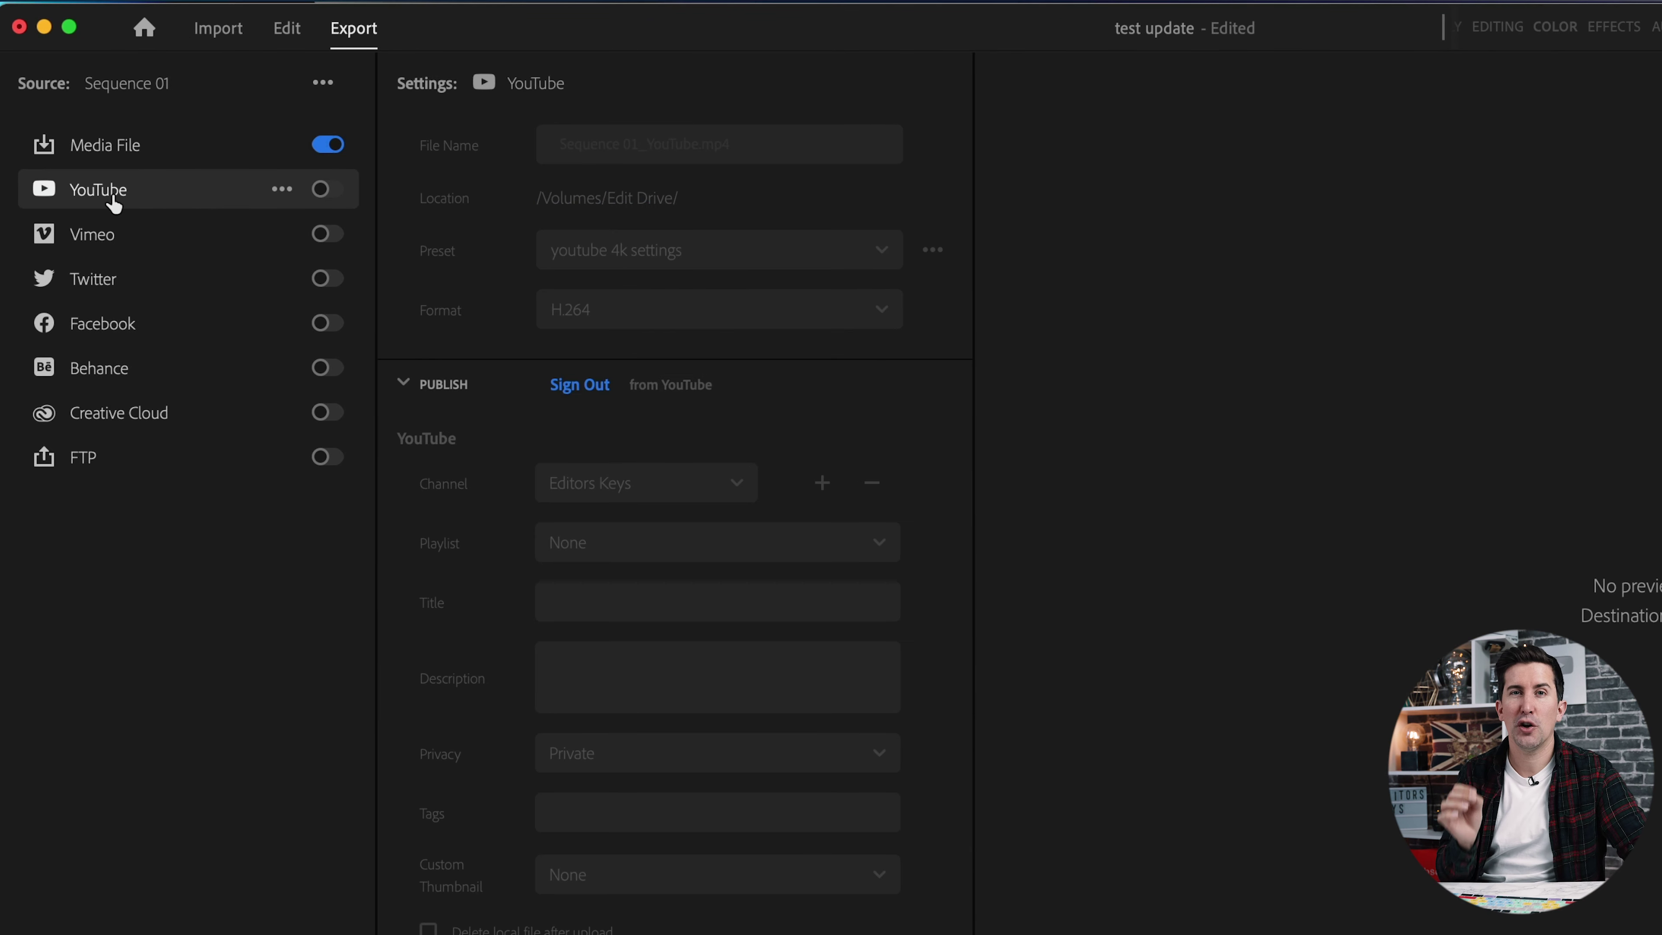
{"action": "left_click", "coordinate": [321, 190]}
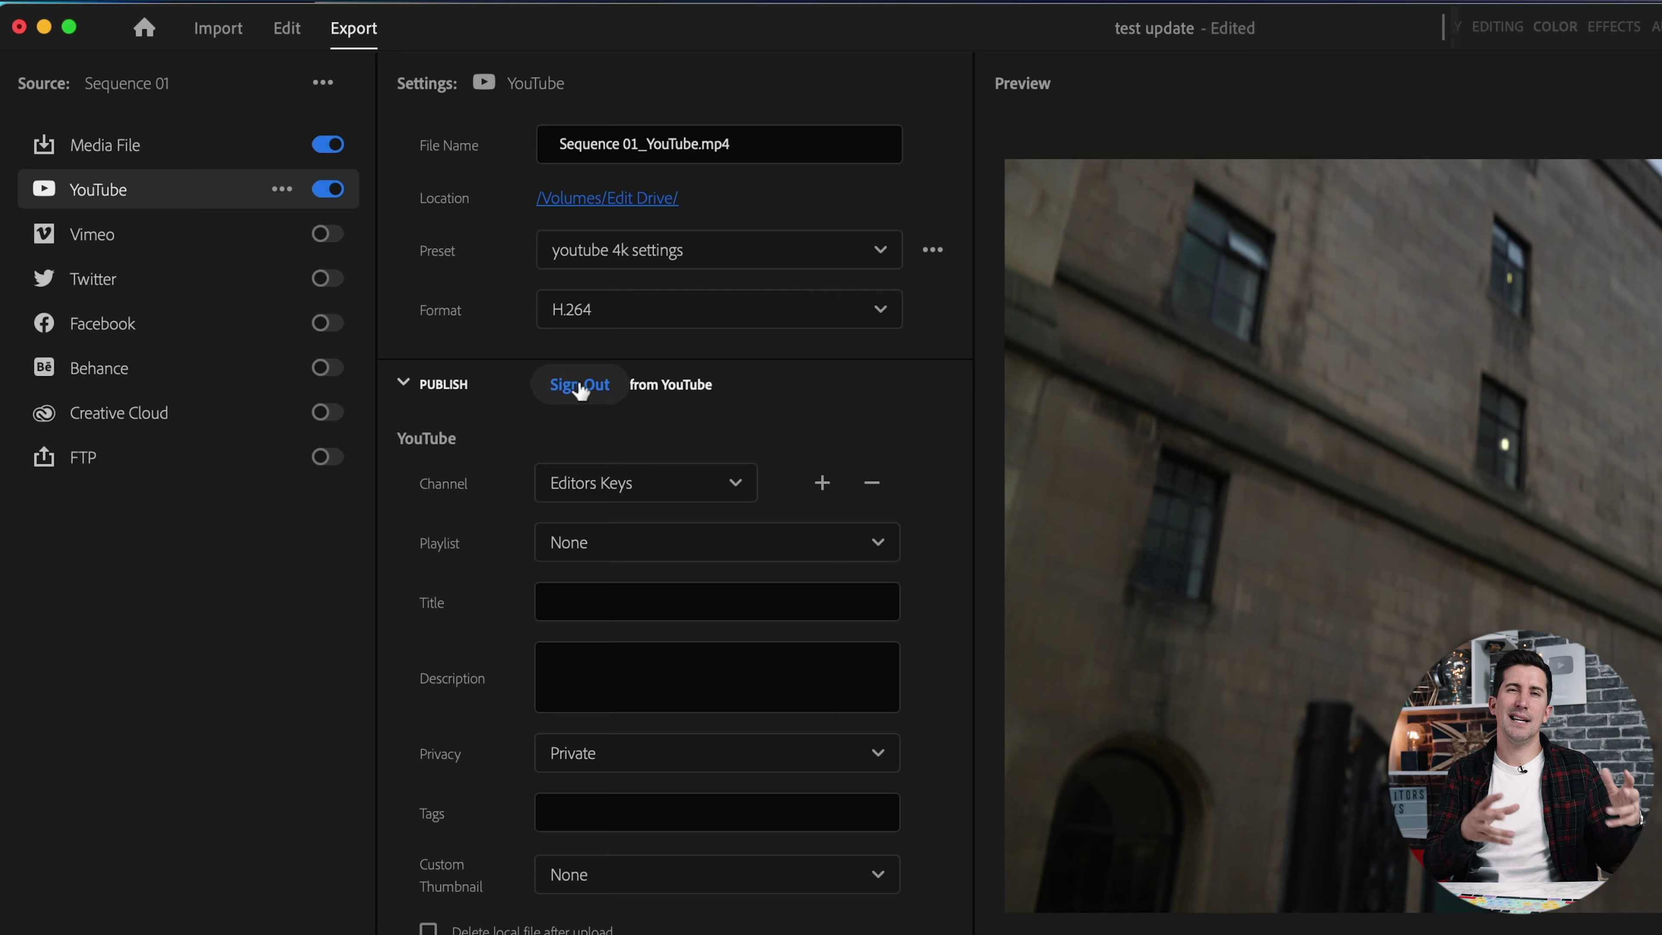
{"action": "left_click", "coordinate": [657, 488]}
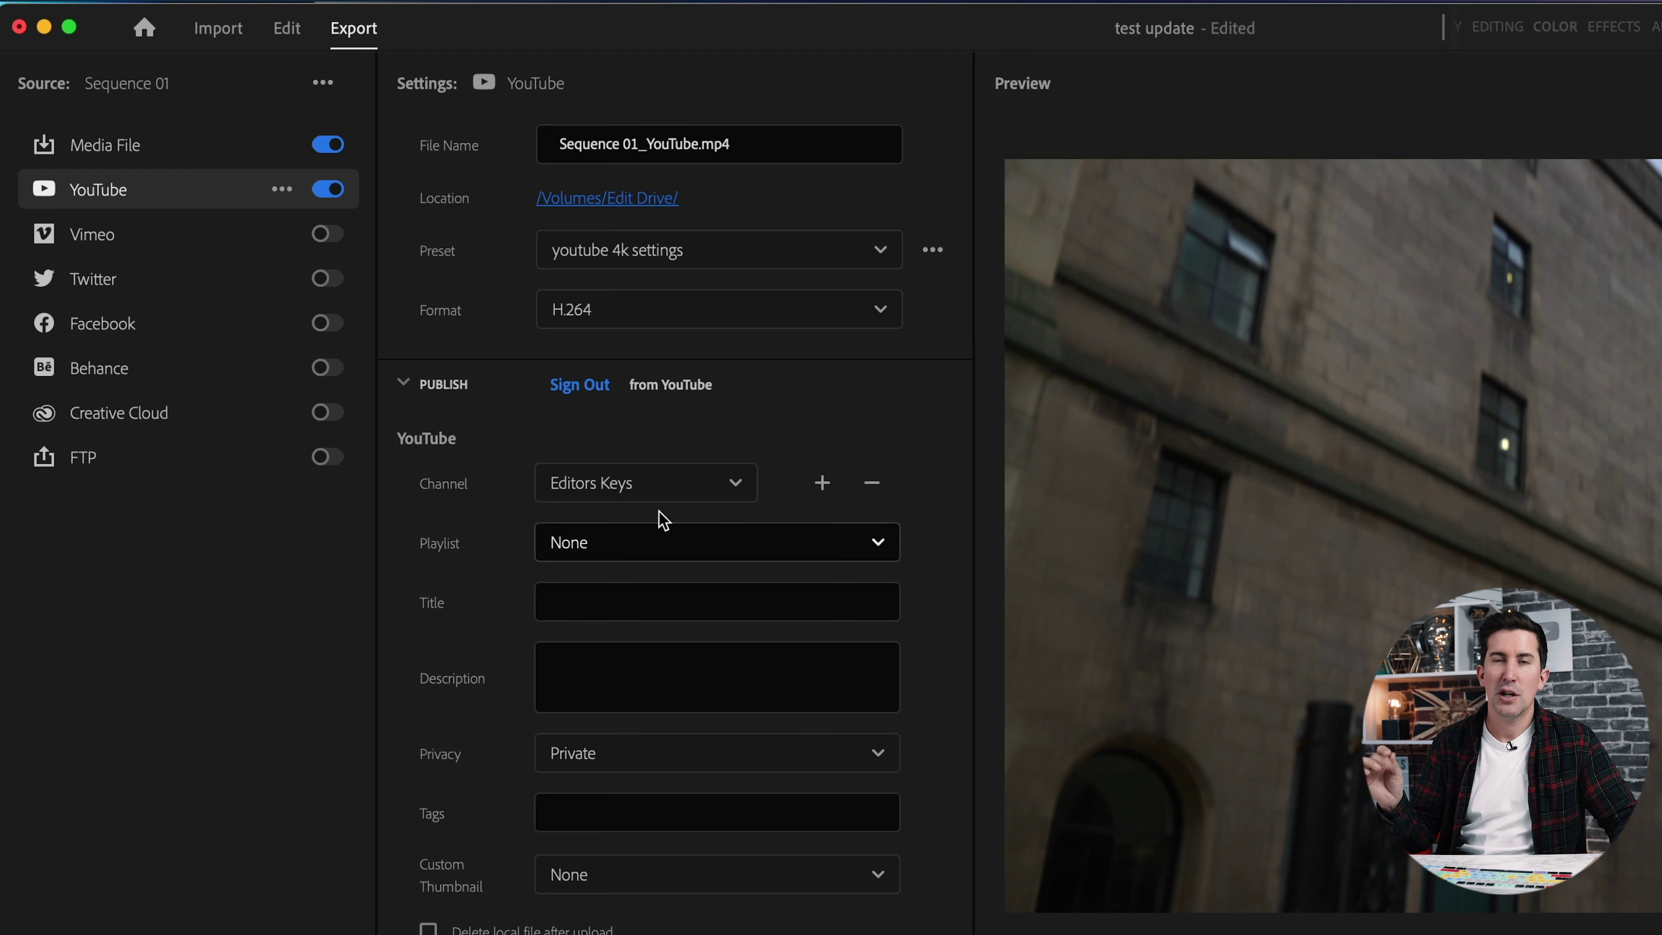
{"action": "left_click", "coordinate": [656, 486]}
{"action": "left_click", "coordinate": [656, 611]}
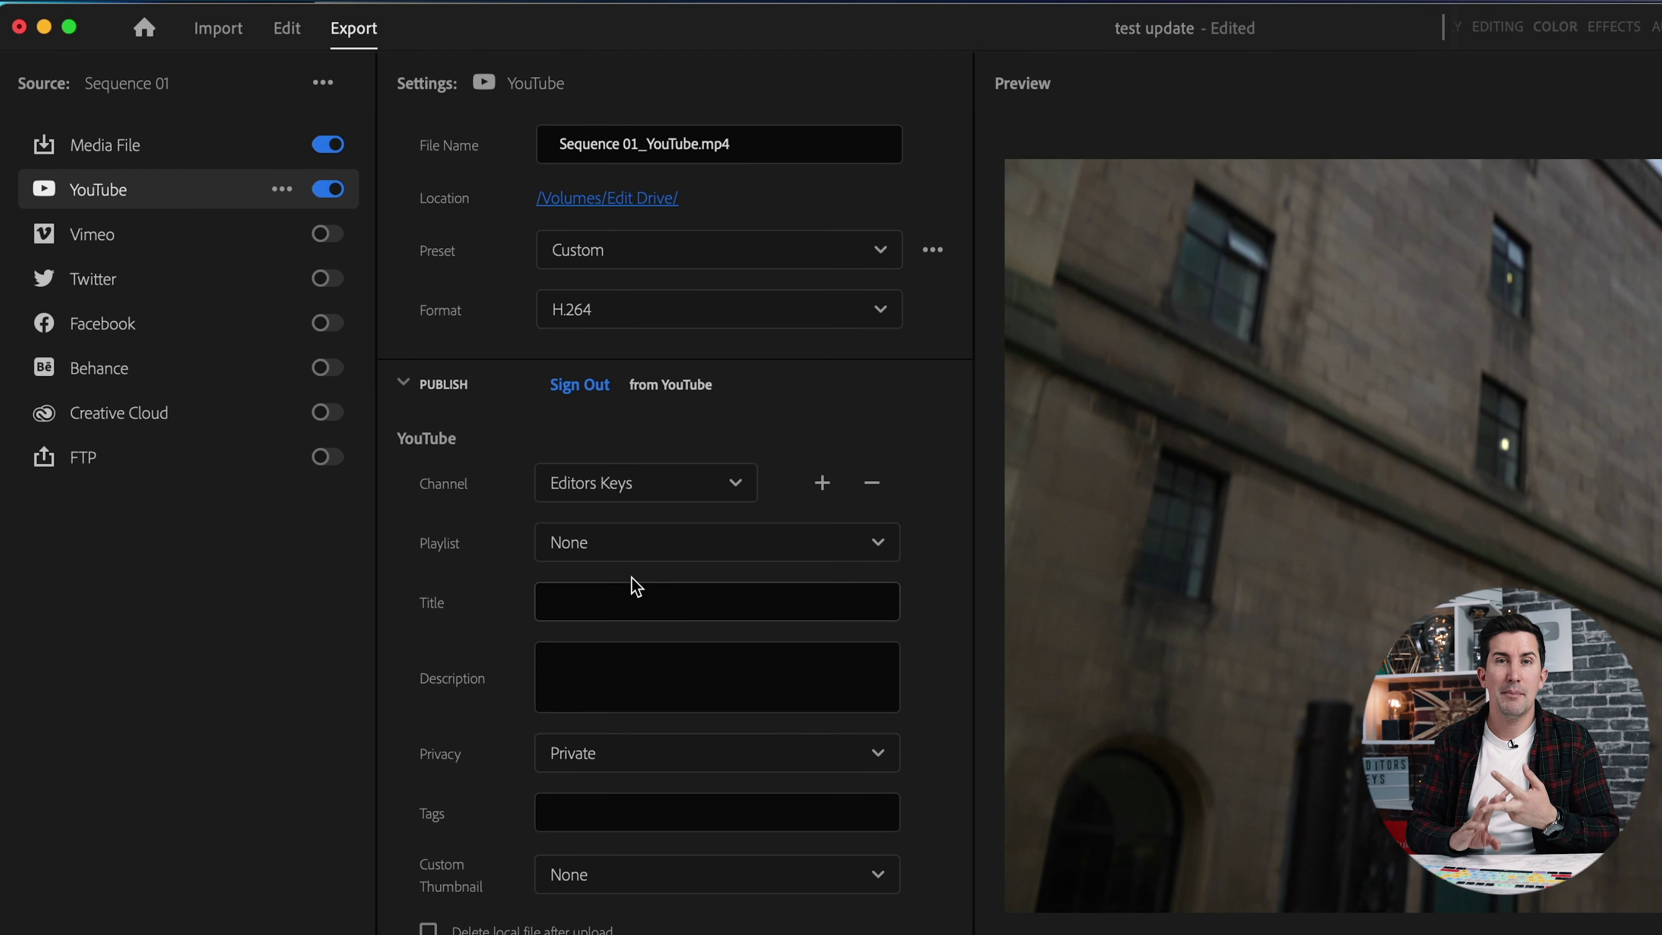
Leave the YouTube playlist at None with Private privacy.
{"action": "left_click", "coordinate": [608, 547]}
{"action": "scroll", "coordinate": [631, 726], "scroll_direction": "down", "scroll_amount": 5}
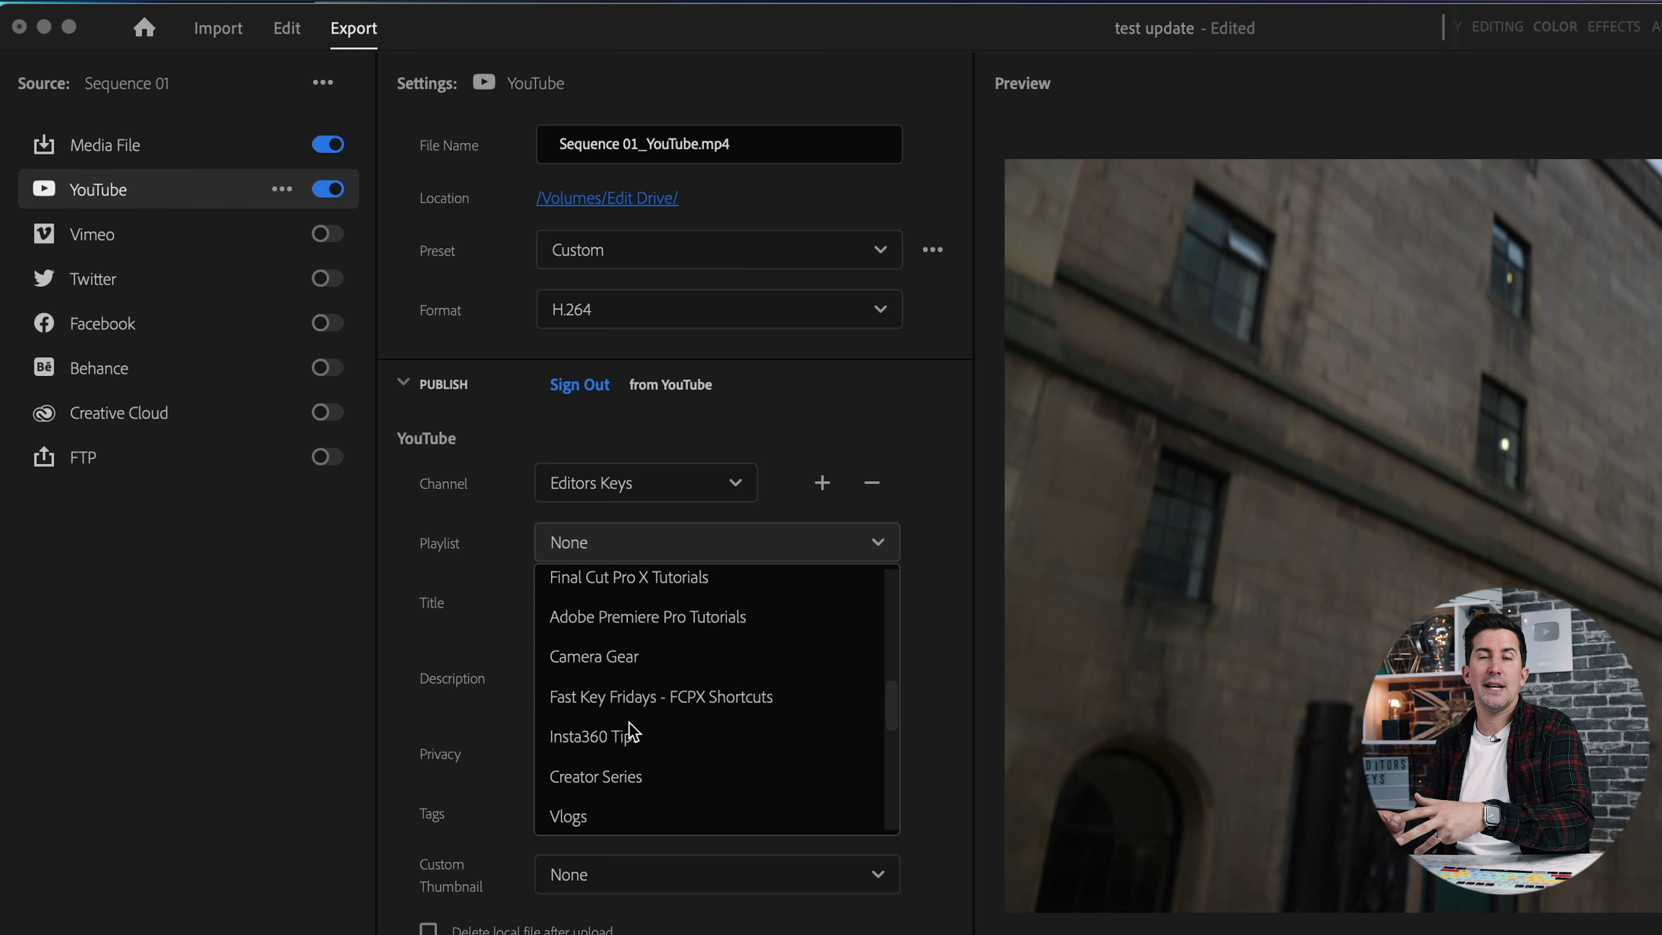
{"action": "scroll", "coordinate": [630, 725], "scroll_direction": "down", "scroll_amount": 2}
{"action": "scroll", "coordinate": [630, 730], "scroll_direction": "up", "scroll_amount": 10}
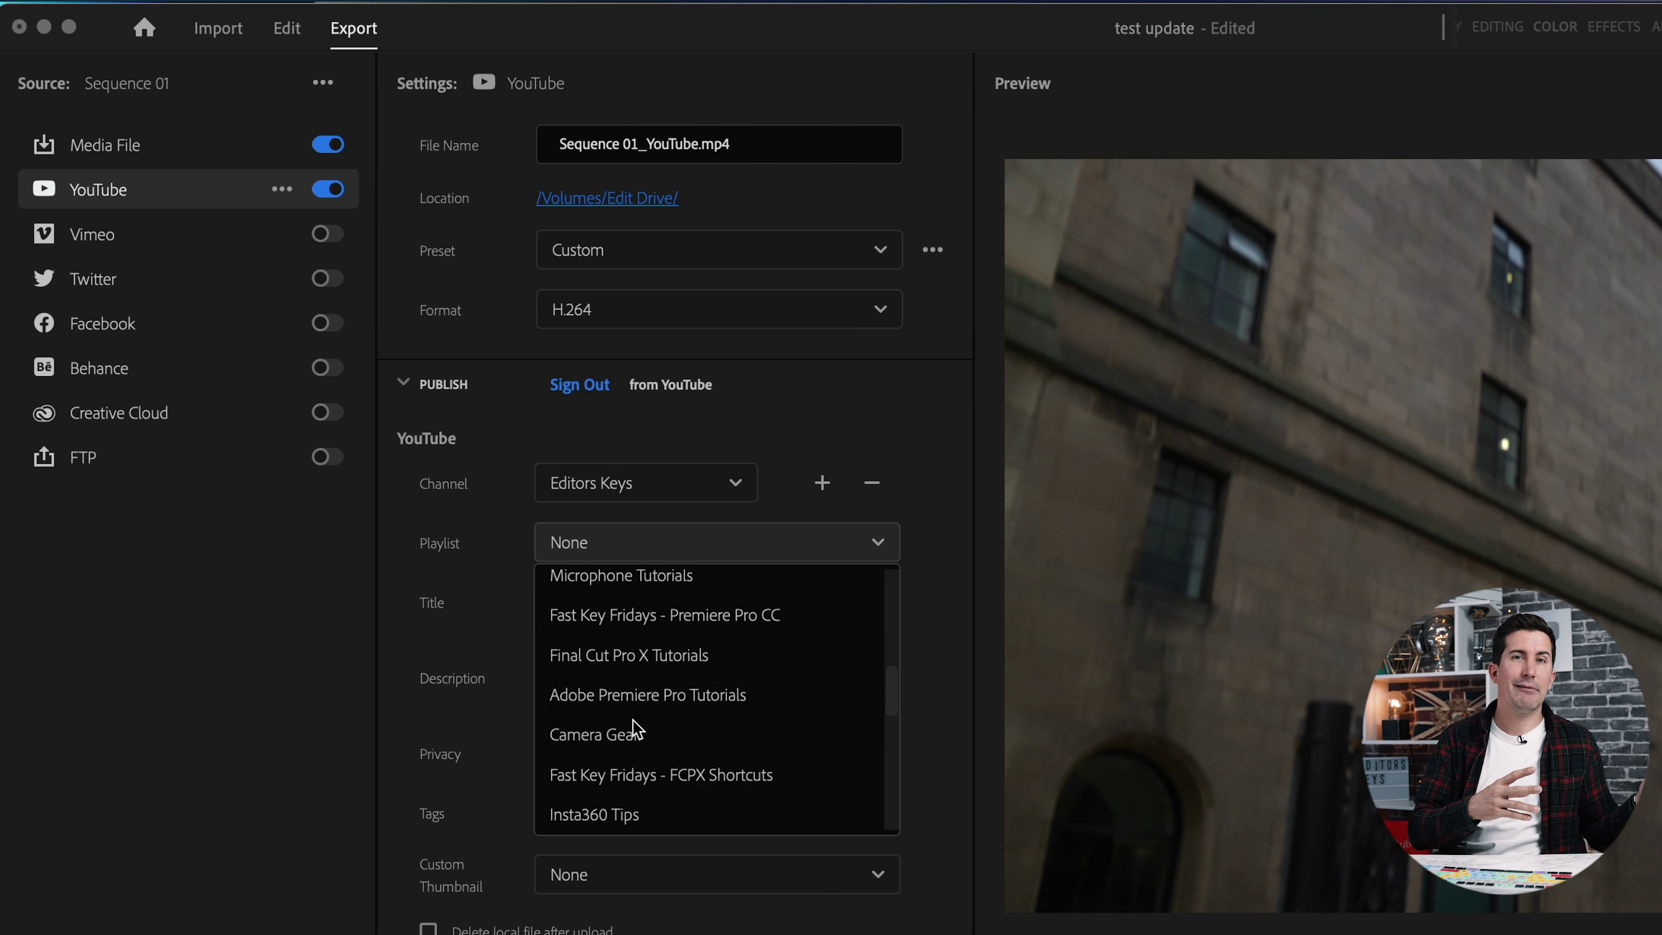
{"action": "left_click", "coordinate": [486, 622]}
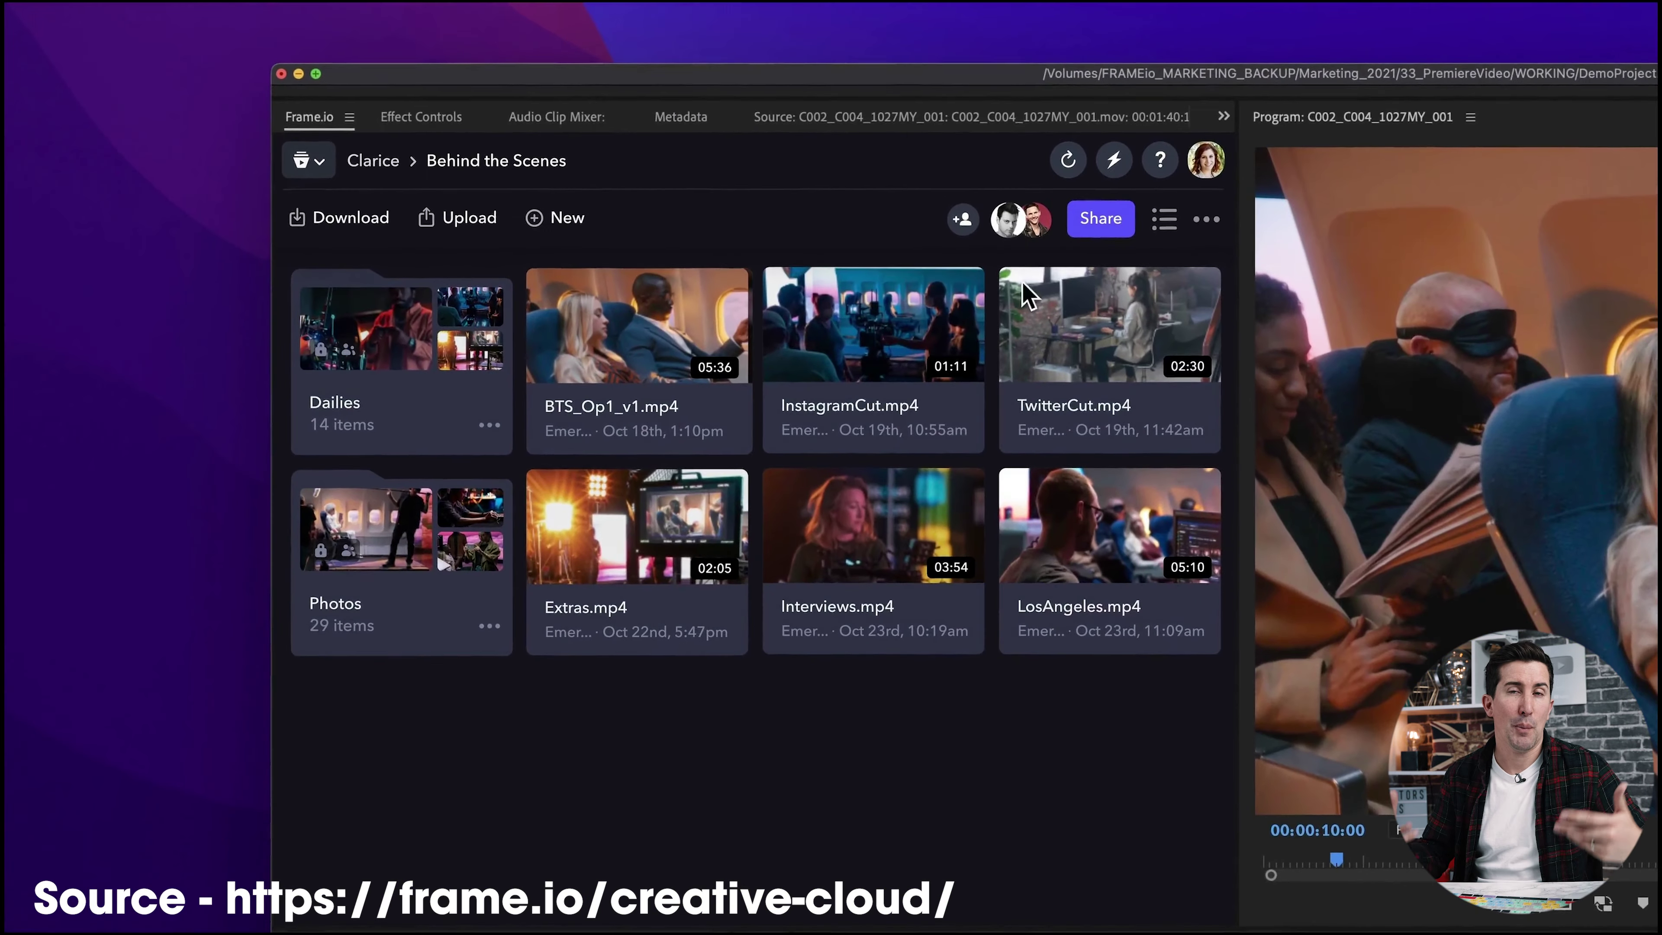
Enter a collaborator's e-mail address and upload the sequence with the Web 720 preset.
{"action": "left_click", "coordinate": [618, 177]}
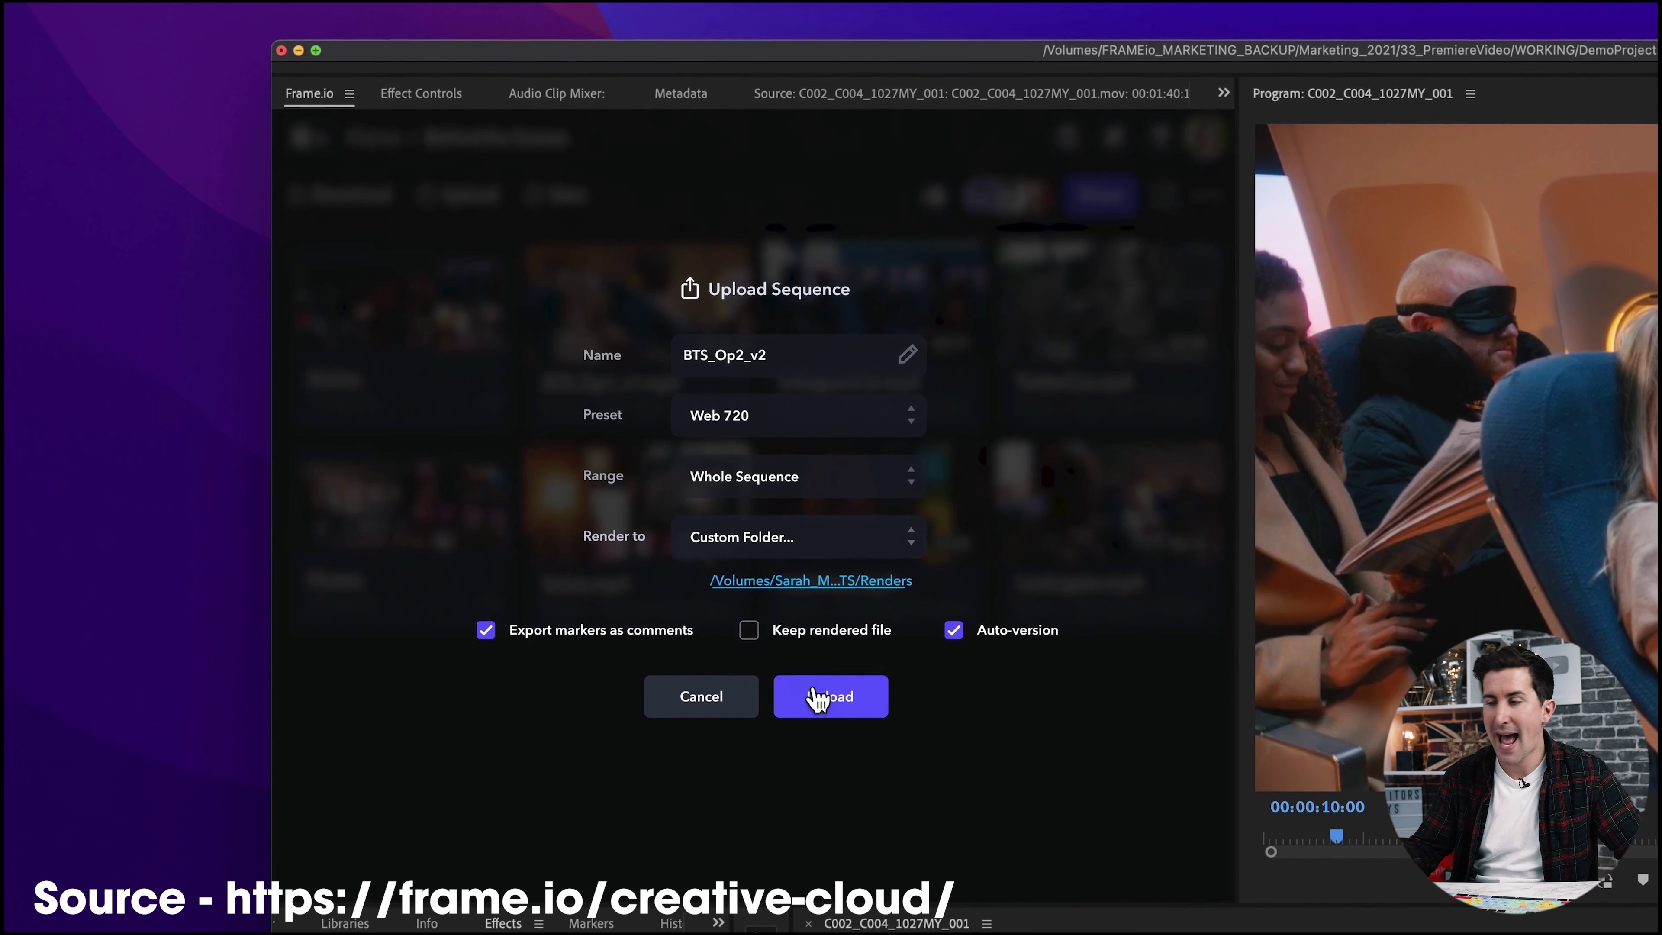
{"action": "left_click", "coordinate": [830, 698]}
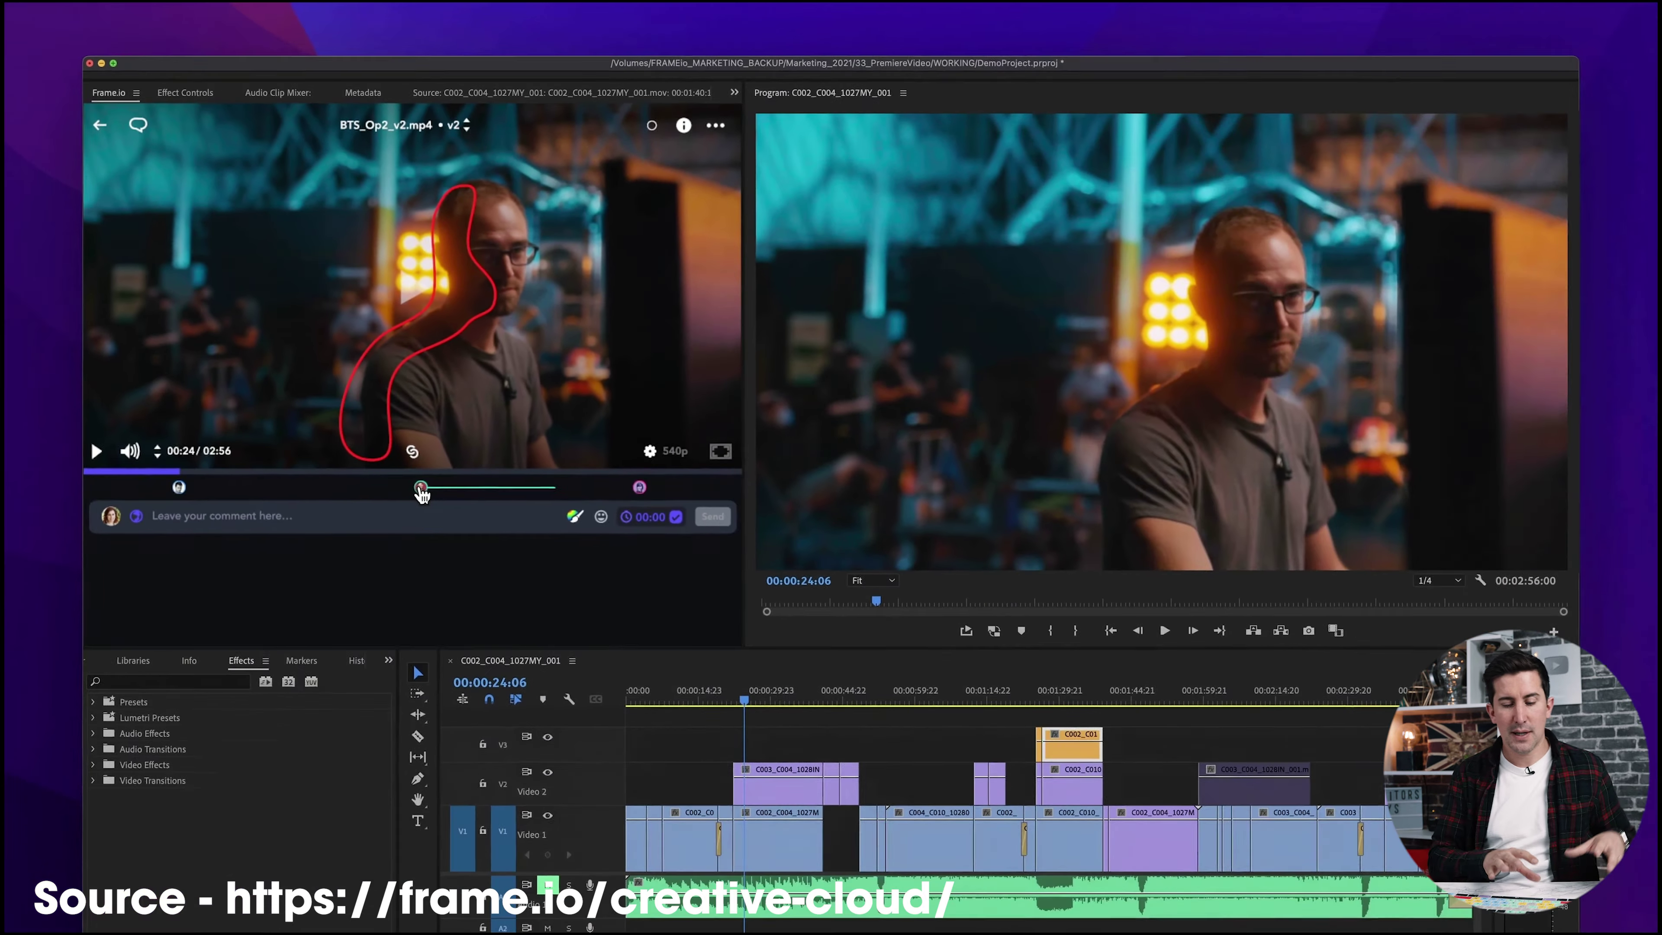
Jump to the reviewers' comments at 01:28 and 02:28, then the cropping comment's timecode.
{"action": "left_click", "coordinate": [766, 661]}
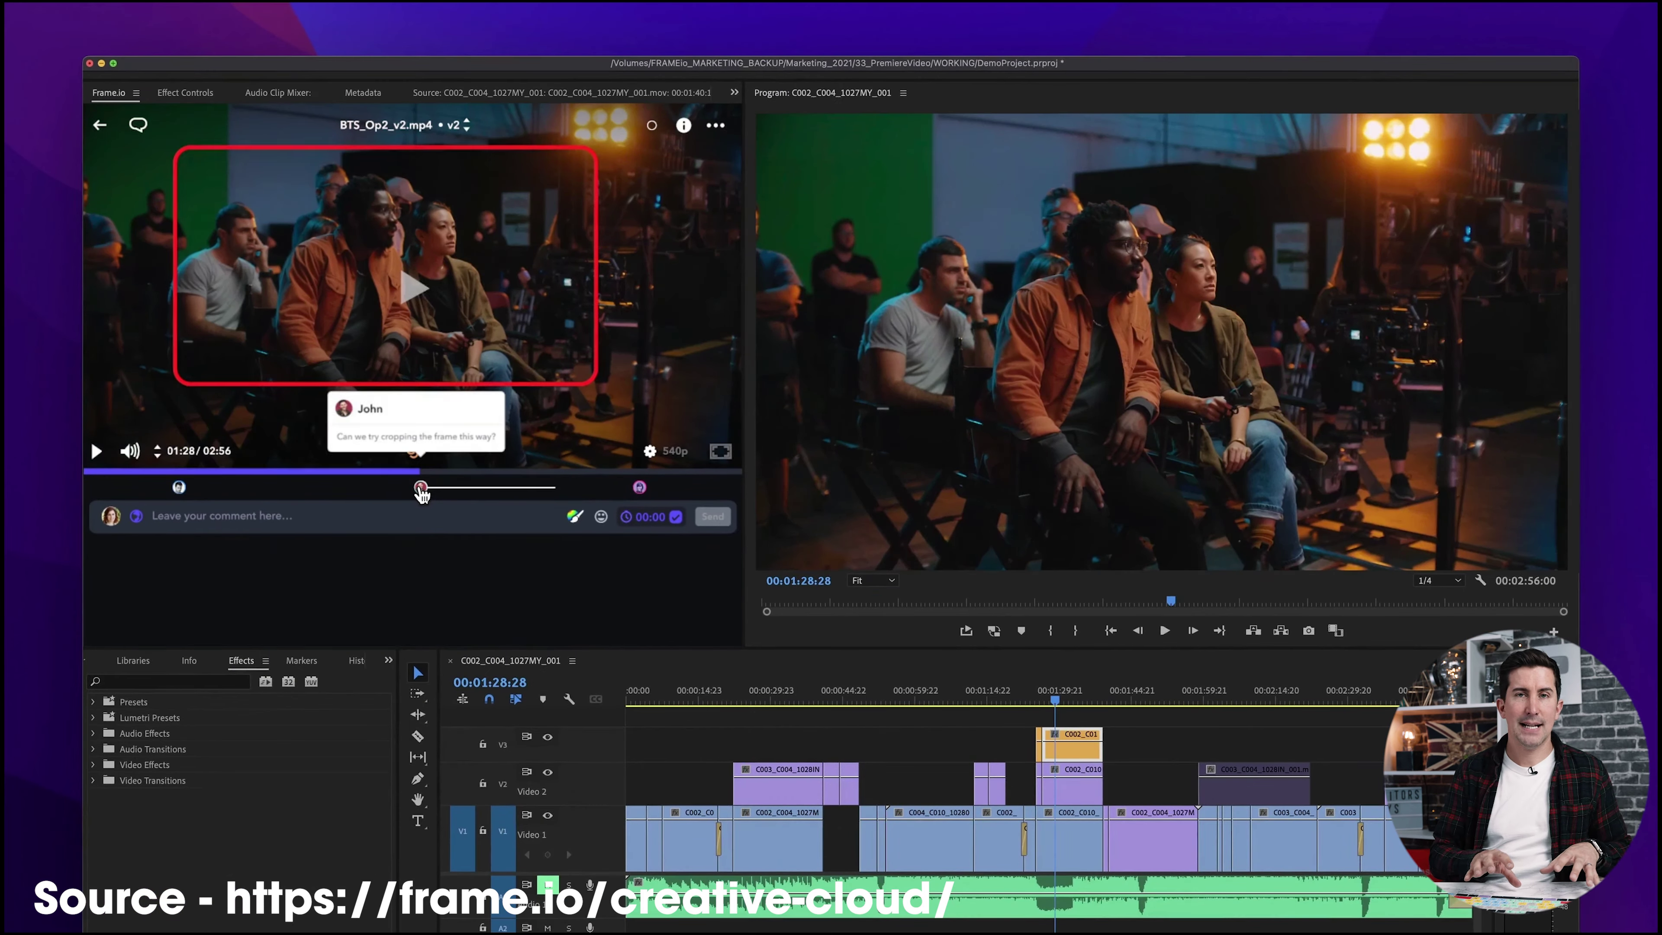
{"action": "left_click", "coordinate": [640, 488]}
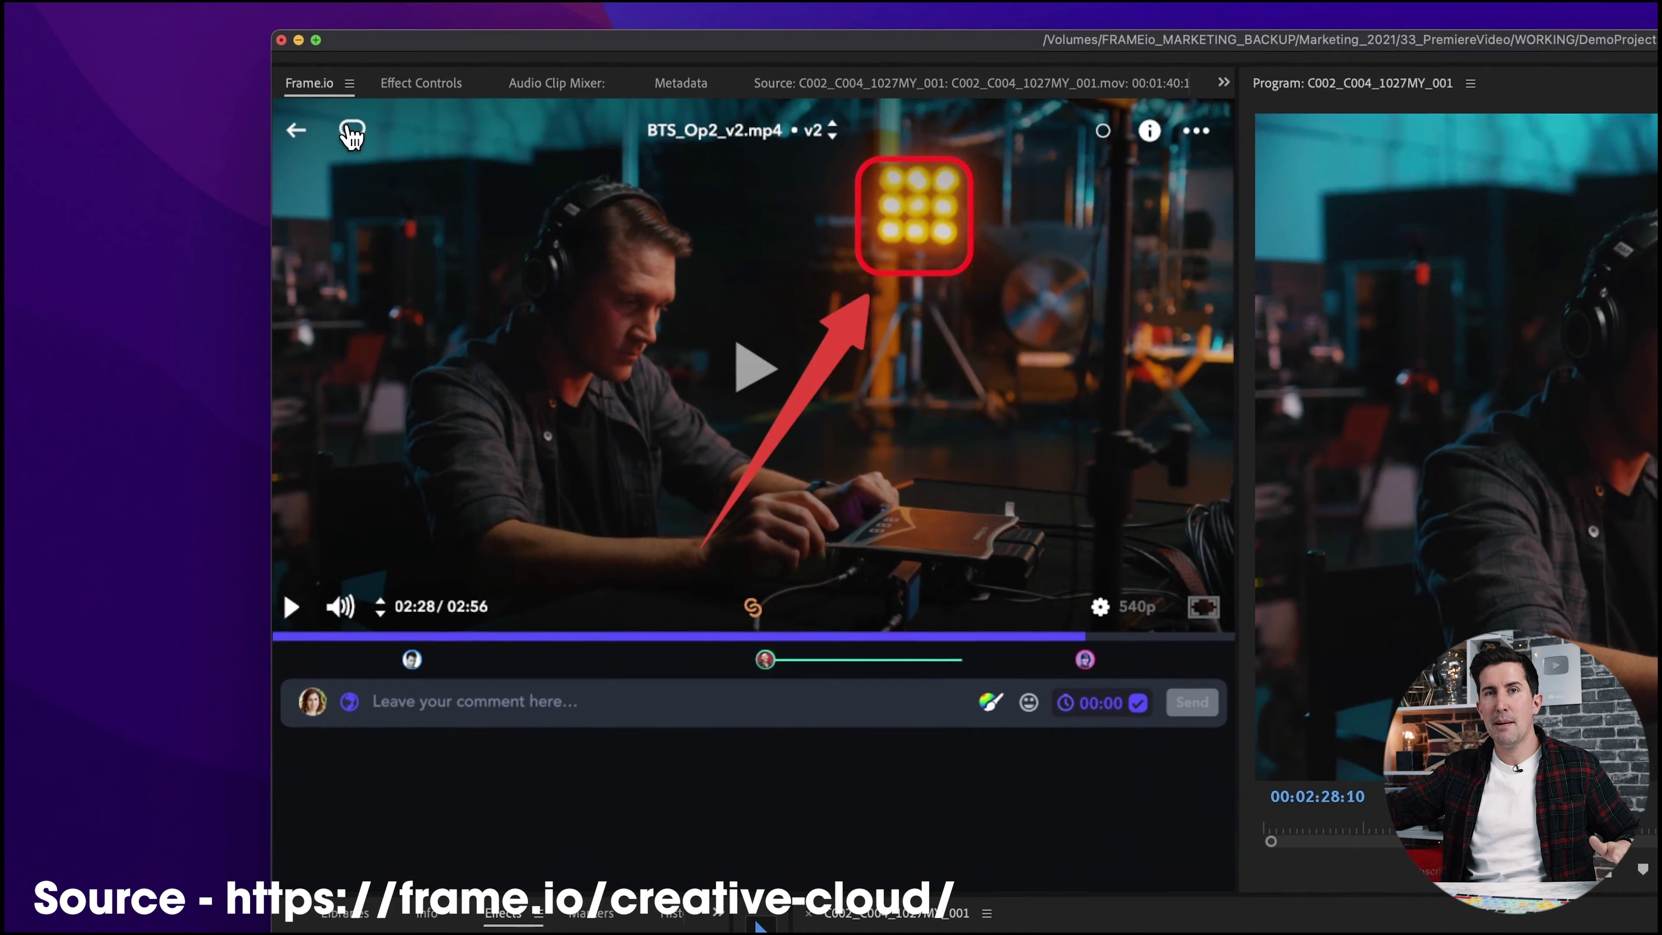
{"action": "left_click", "coordinate": [351, 133]}
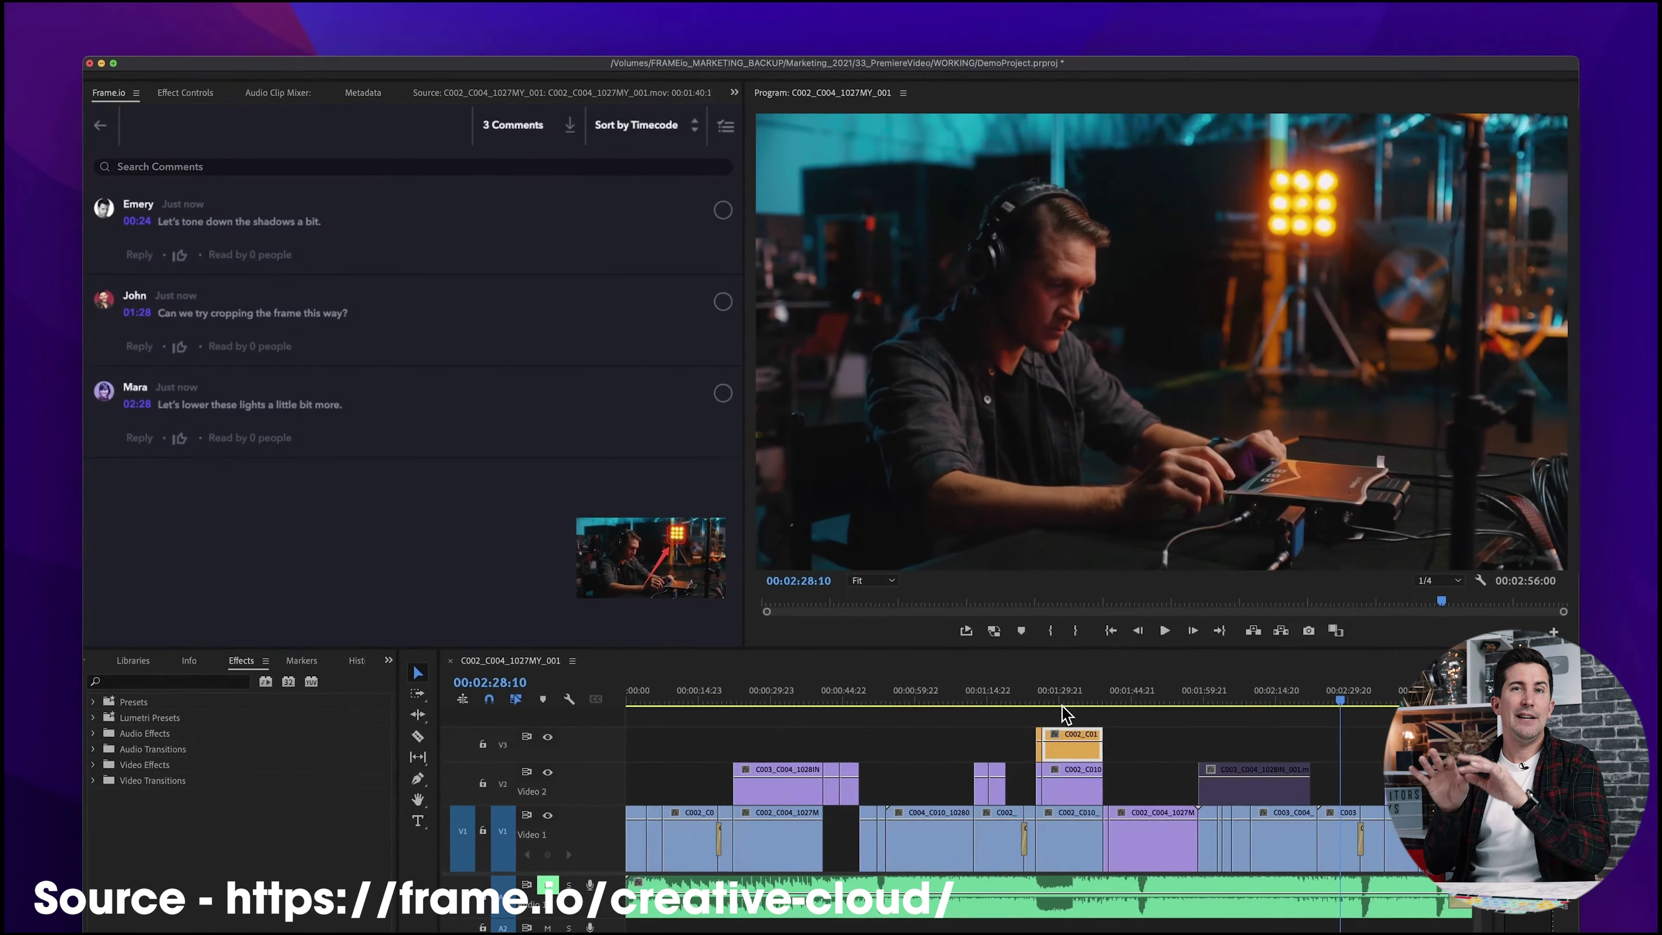
{"action": "left_click", "coordinate": [1062, 706]}
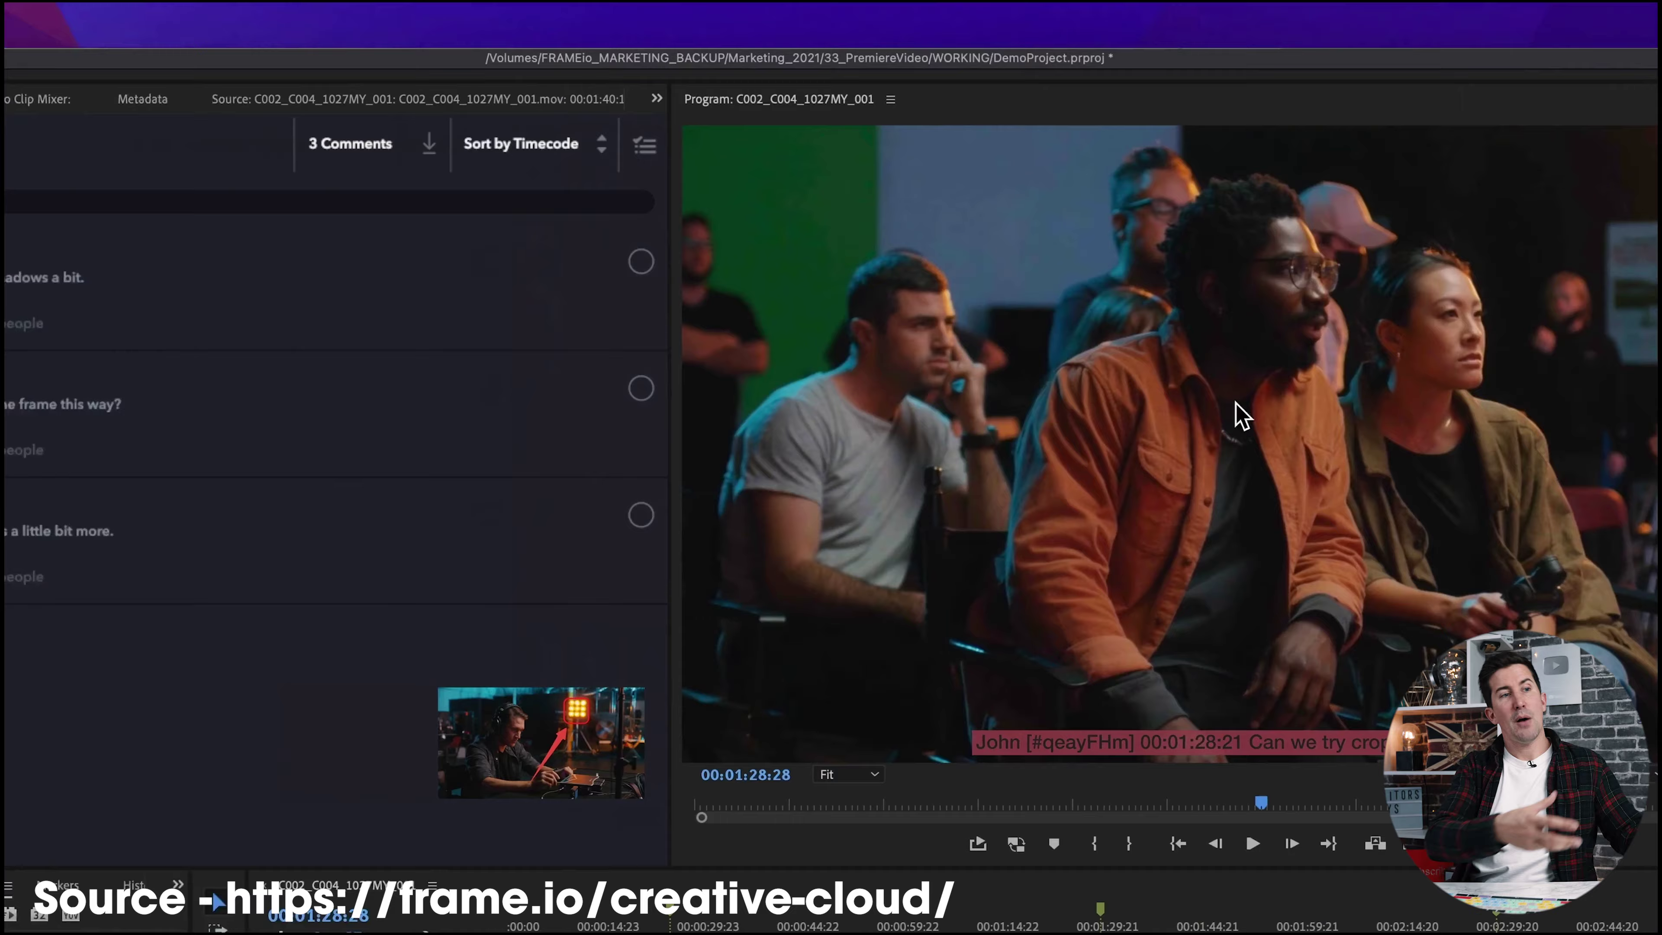
Upload the active sequence as a new version and show BTS_Op2_v3.mp4's version list.
{"action": "left_click", "coordinate": [139, 155]}
{"action": "left_click", "coordinate": [139, 155]}
{"action": "left_click", "coordinate": [265, 243]}
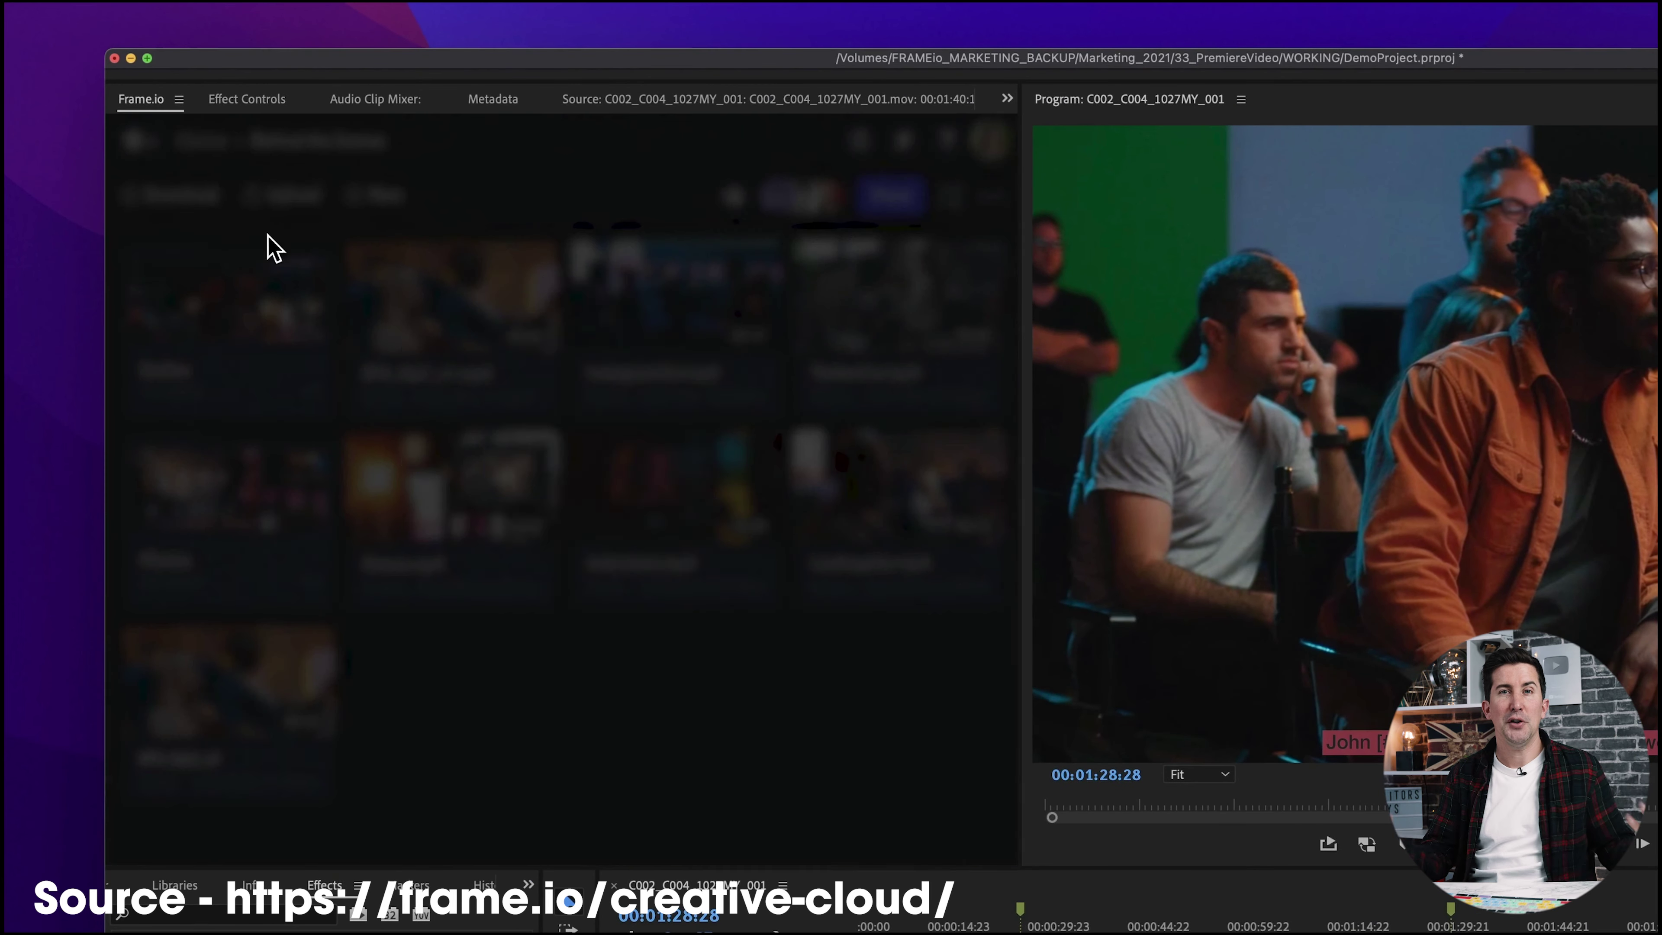
{"action": "left_click", "coordinate": [632, 671]}
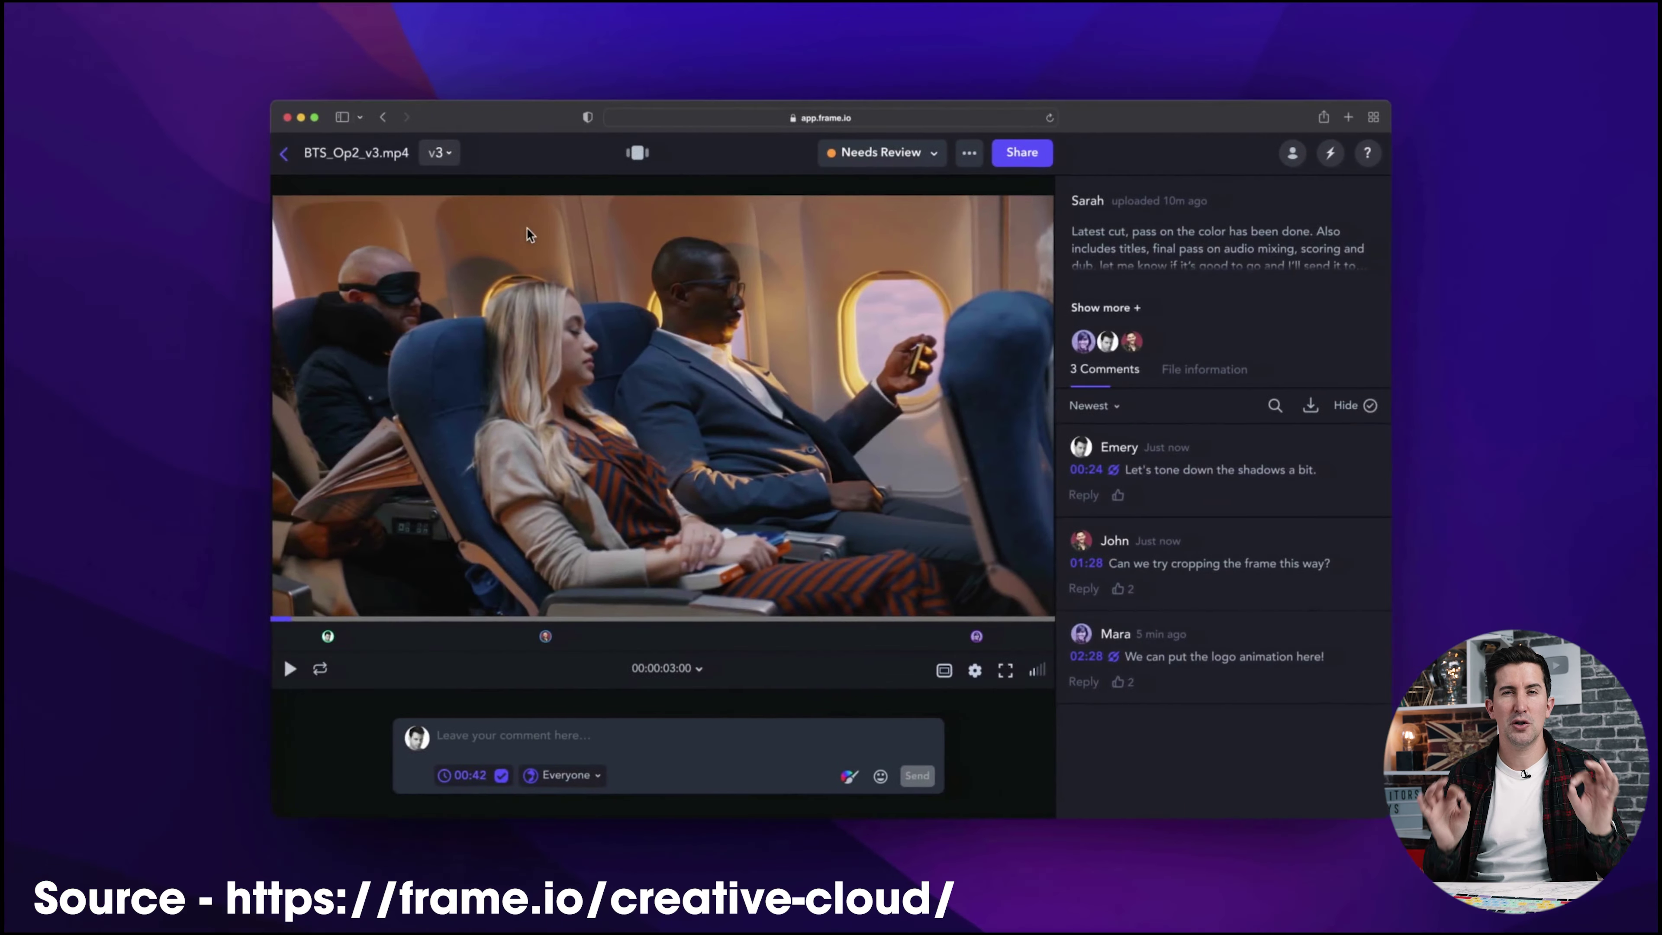
{"action": "left_click", "coordinate": [440, 154]}
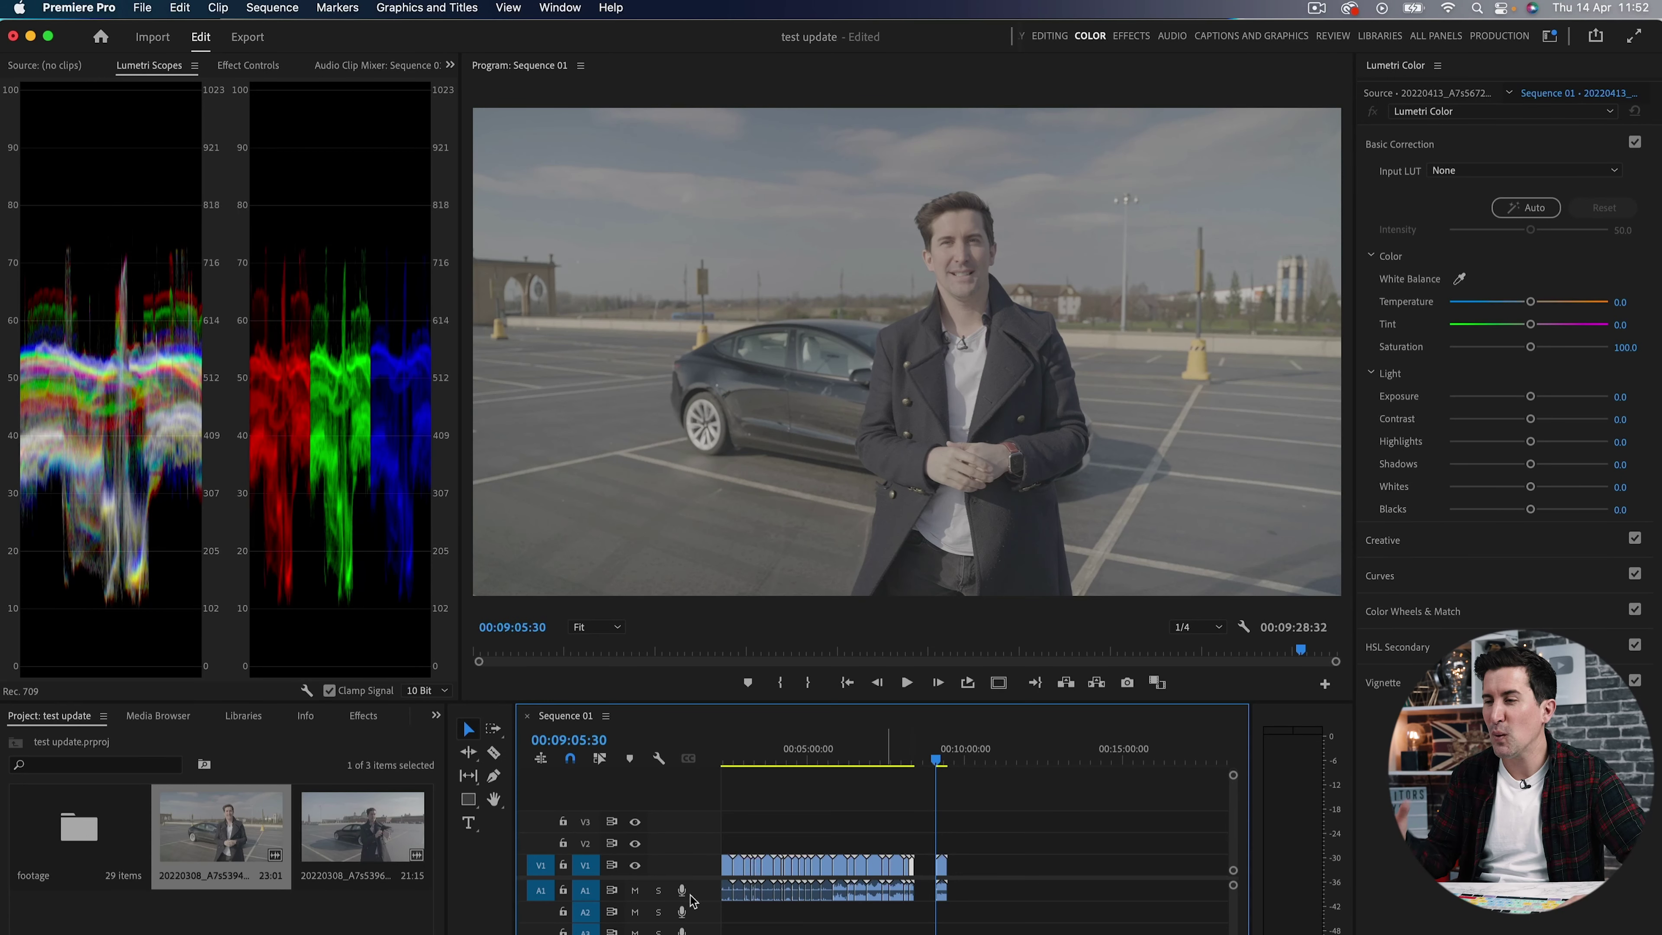
Append the second parking-lot clip to the end of V1 and set Lumetri intensity to 62.0.
{"action": "left_click_drag", "start_coordinate": [378, 841], "coordinate": [948, 867]}
{"action": "left_click_drag", "start_coordinate": [942, 760], "coordinate": [940, 873]}
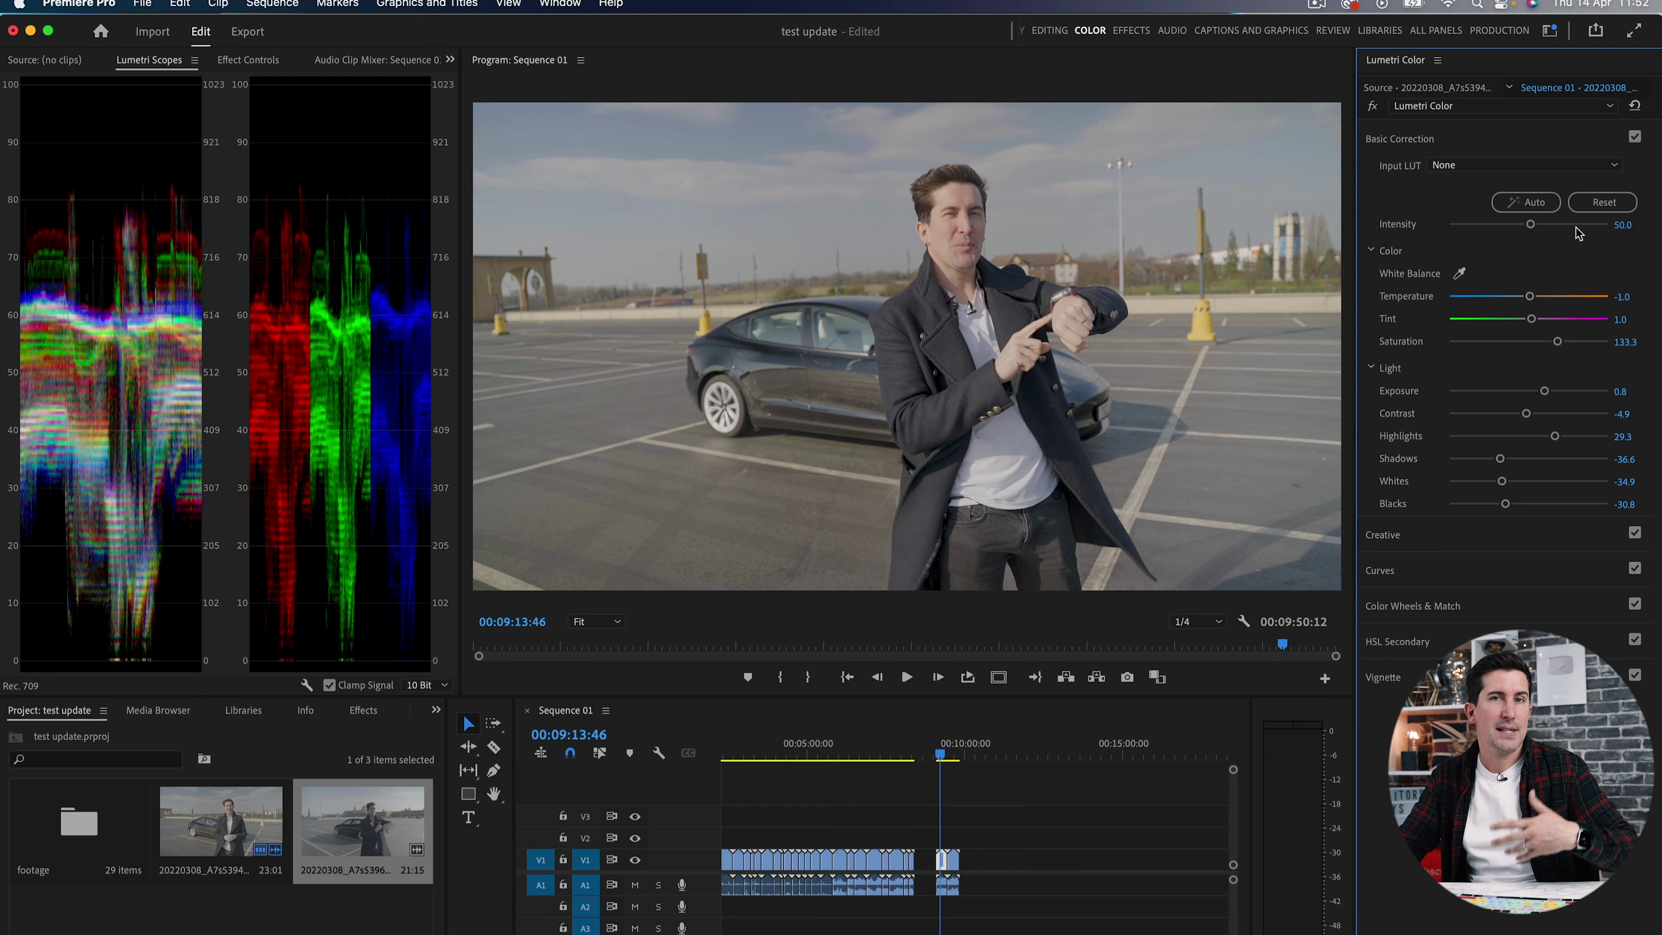
{"action": "left_click_drag", "start_coordinate": [1531, 229], "coordinate": [1549, 229]}
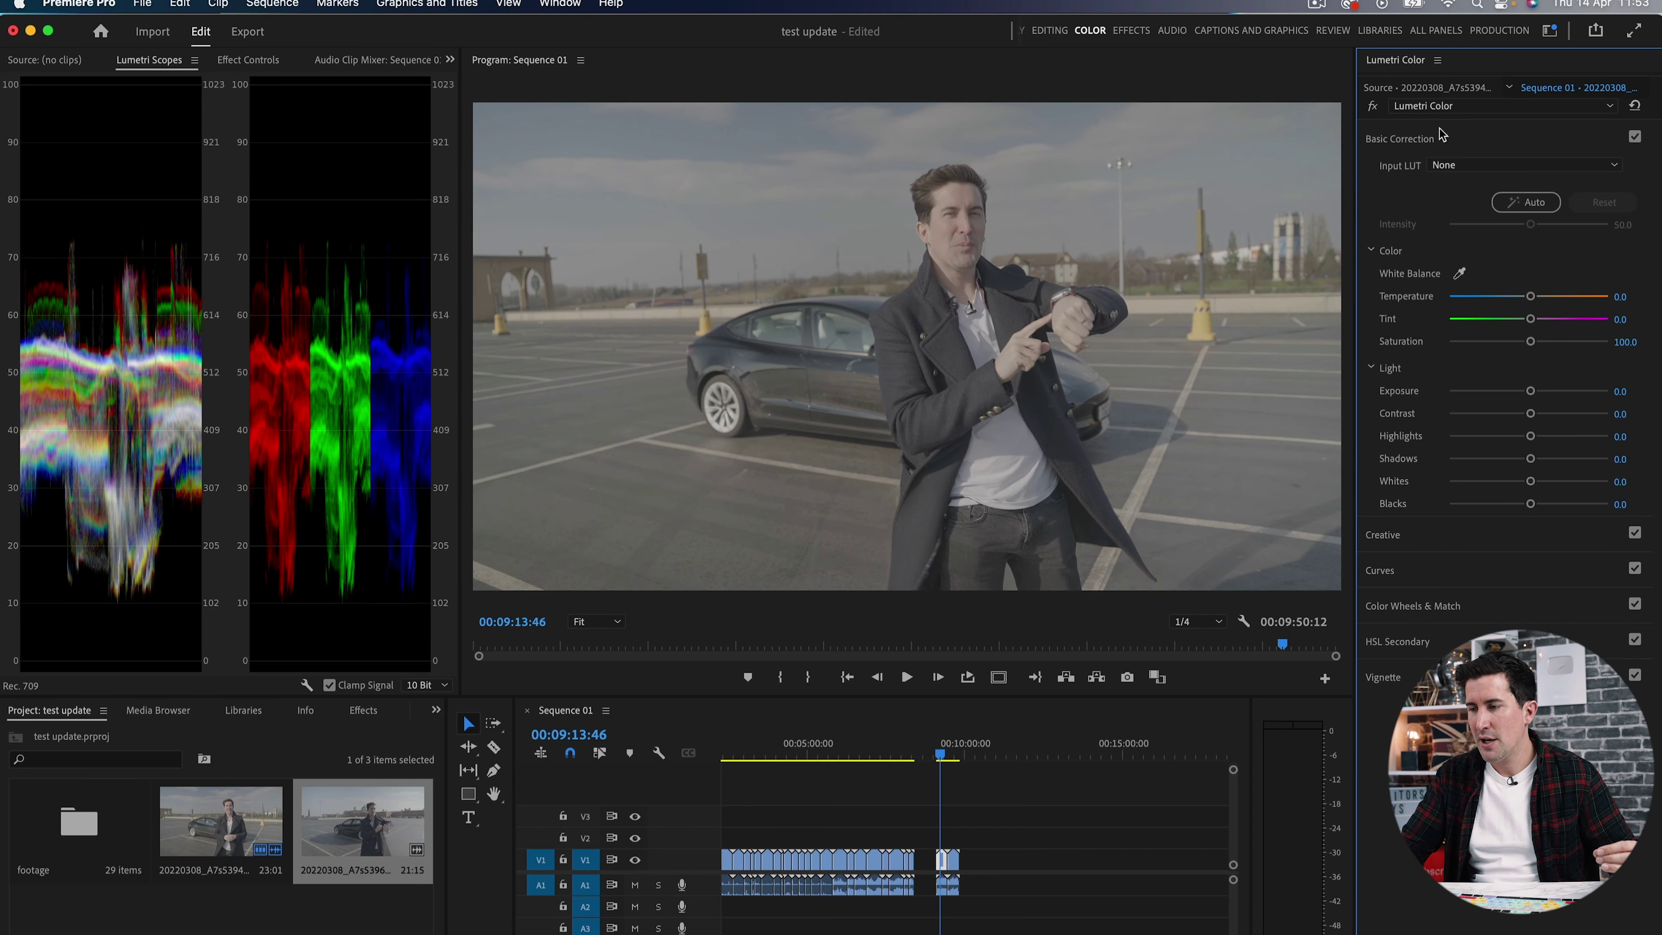
Create an adjustment layer and place it on V2 above the new clip.
{"action": "left_click", "coordinate": [1417, 141]}
{"action": "left_click", "coordinate": [1392, 176]}
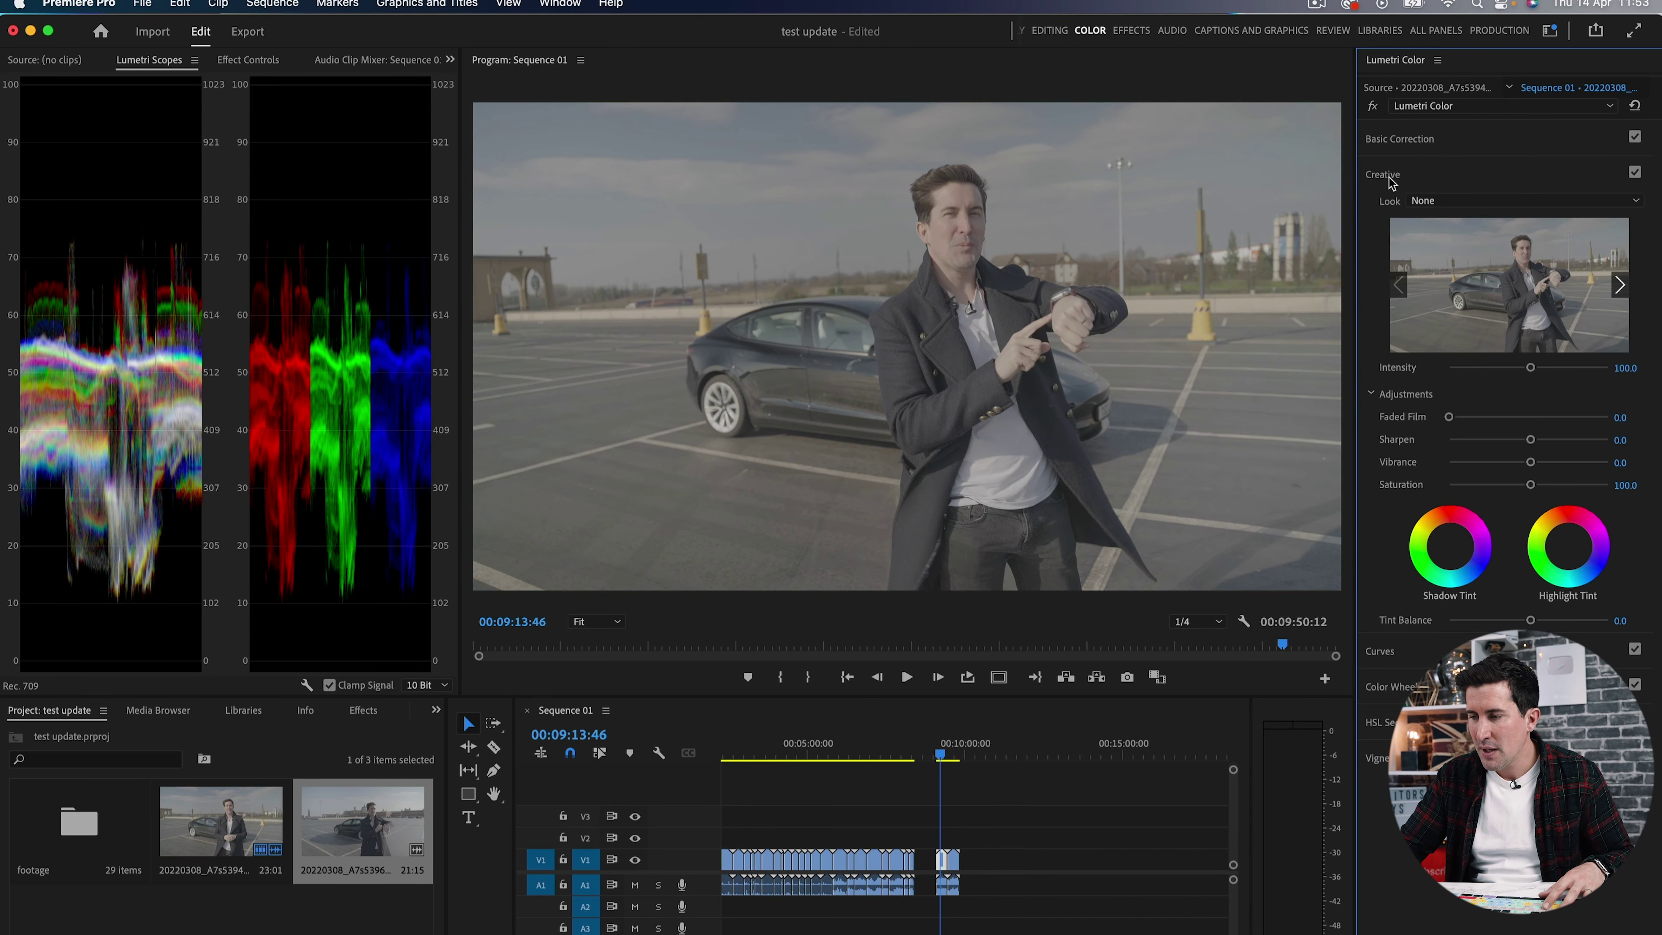
{"action": "left_click", "coordinate": [376, 926]}
{"action": "left_click", "coordinate": [392, 931]}
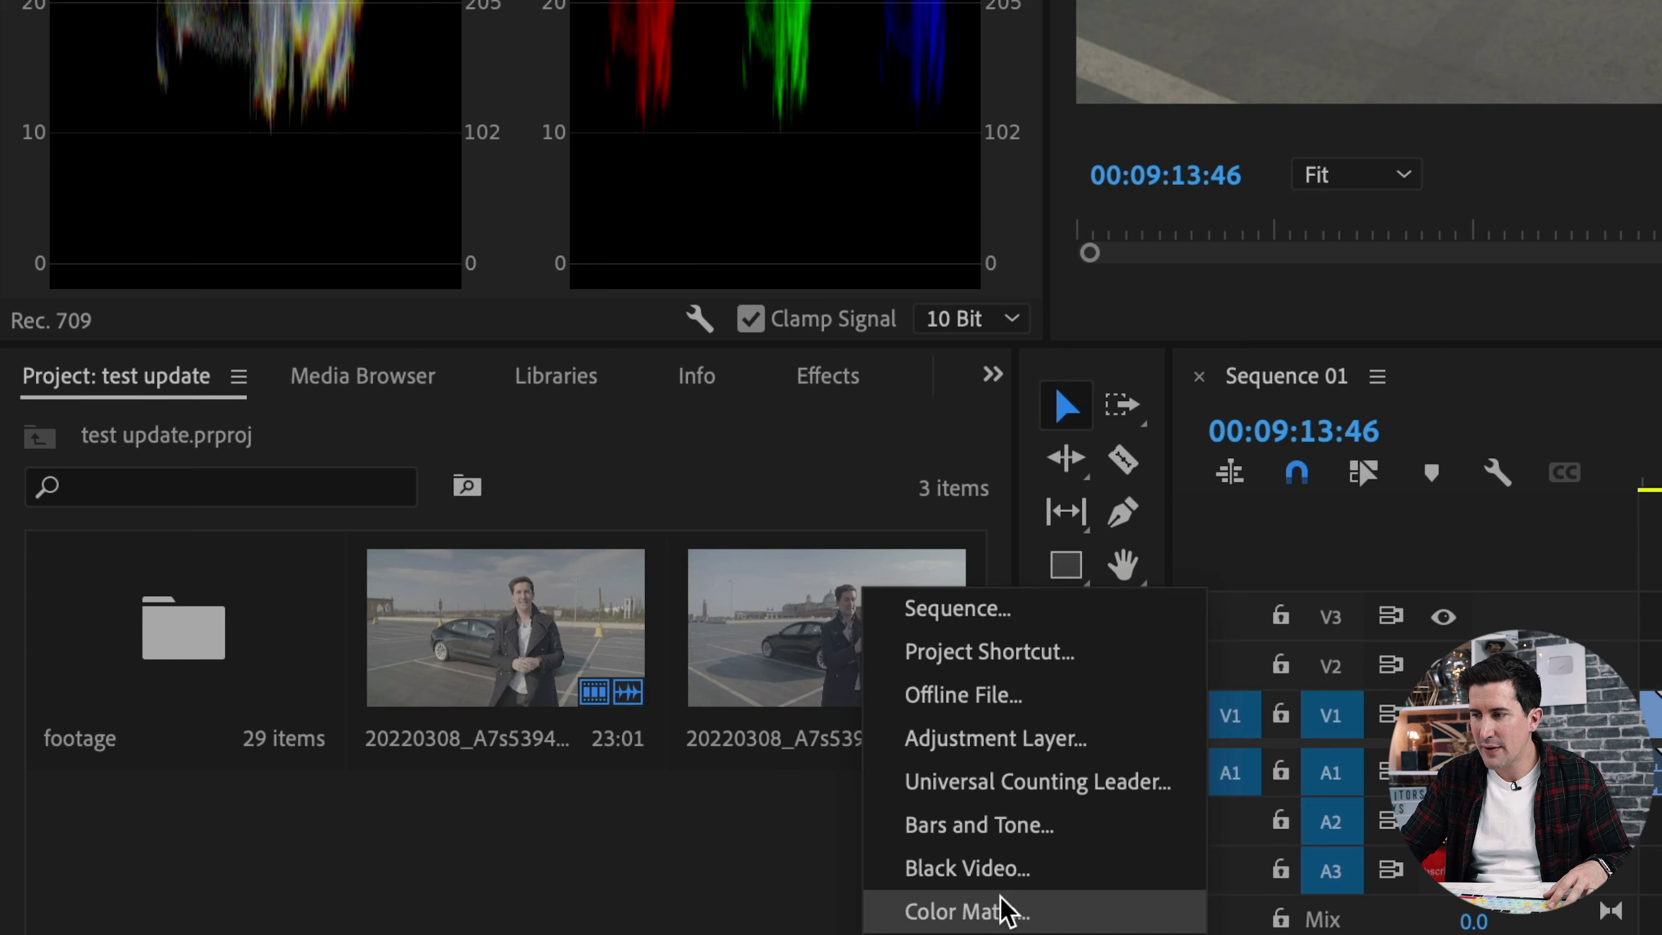
{"action": "left_click", "coordinate": [999, 740]}
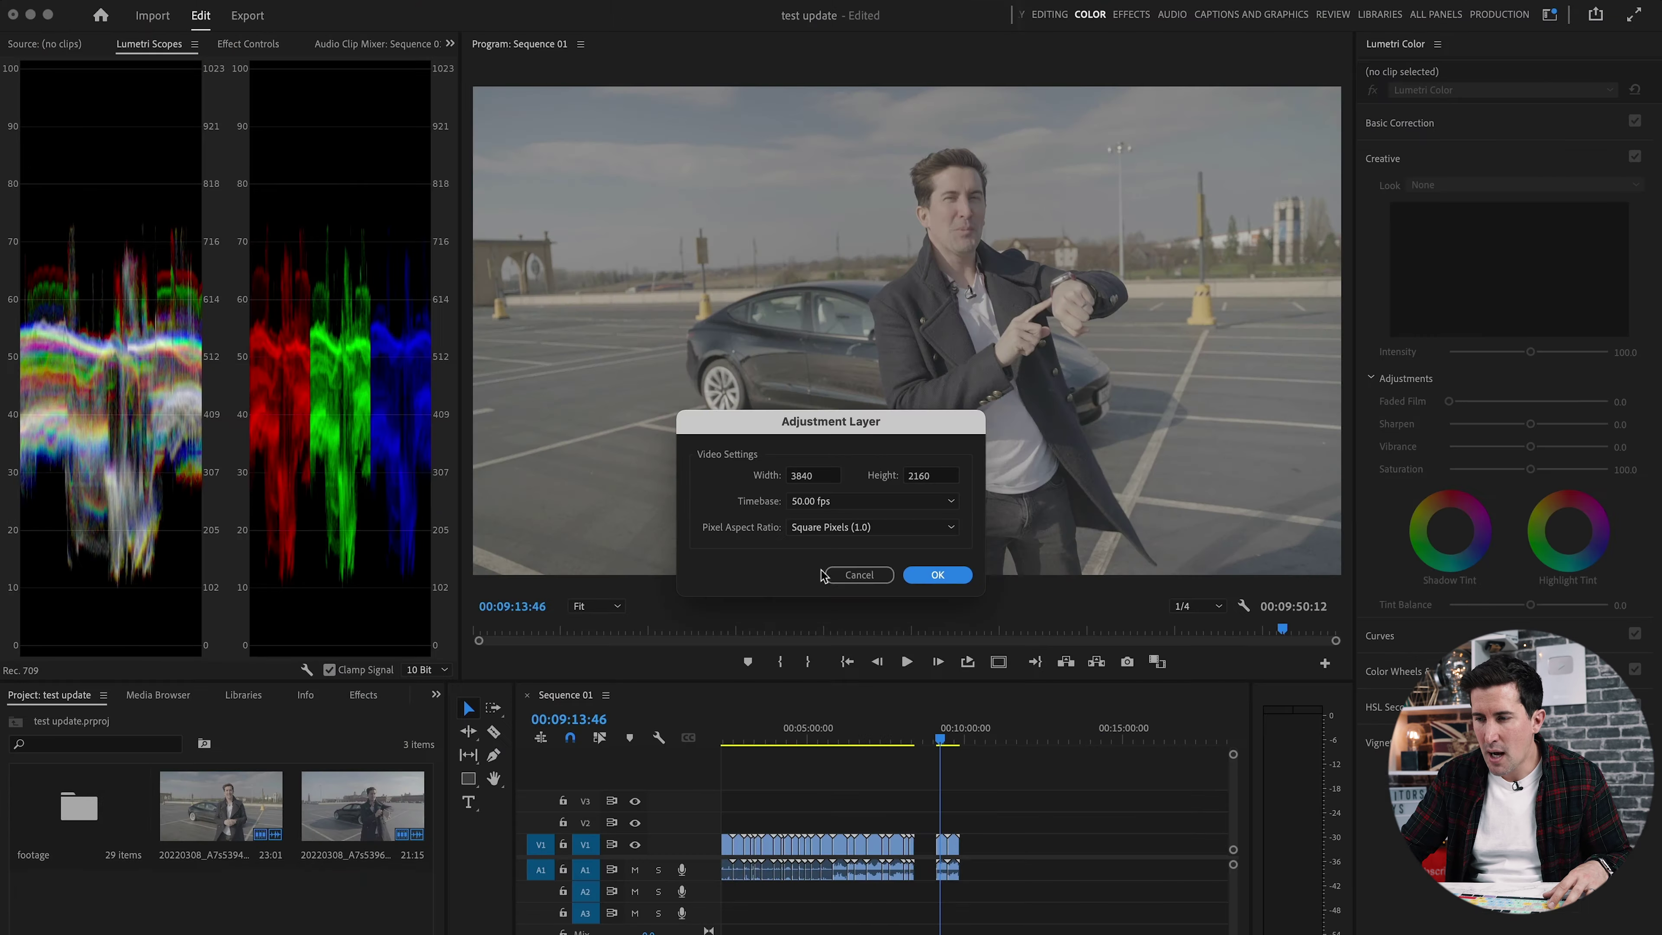
{"action": "left_click", "coordinate": [948, 575]}
{"action": "left_click_drag", "start_coordinate": [734, 840], "coordinate": [1051, 819]}
{"action": "scroll", "coordinate": [968, 822], "scroll_direction": "up", "scroll_amount": 3}
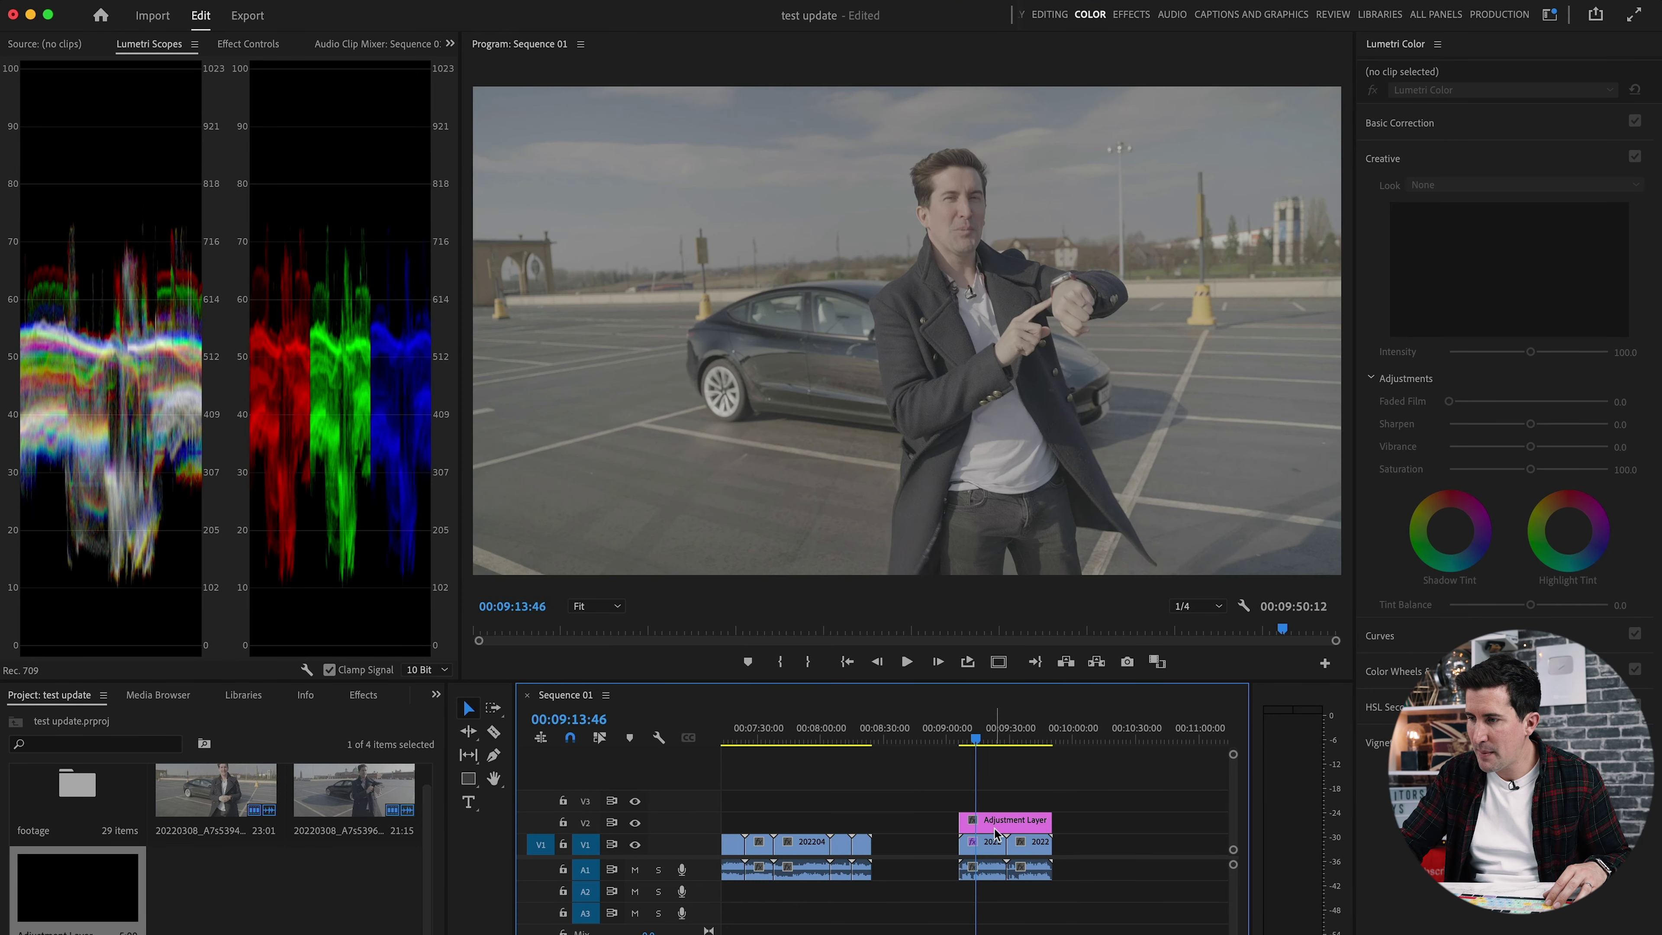
Give the adjustment layer the Sony S-Log3 to Rec.709 LUT 33x33 Creative look at 93.5.
{"action": "left_click", "coordinate": [995, 833]}
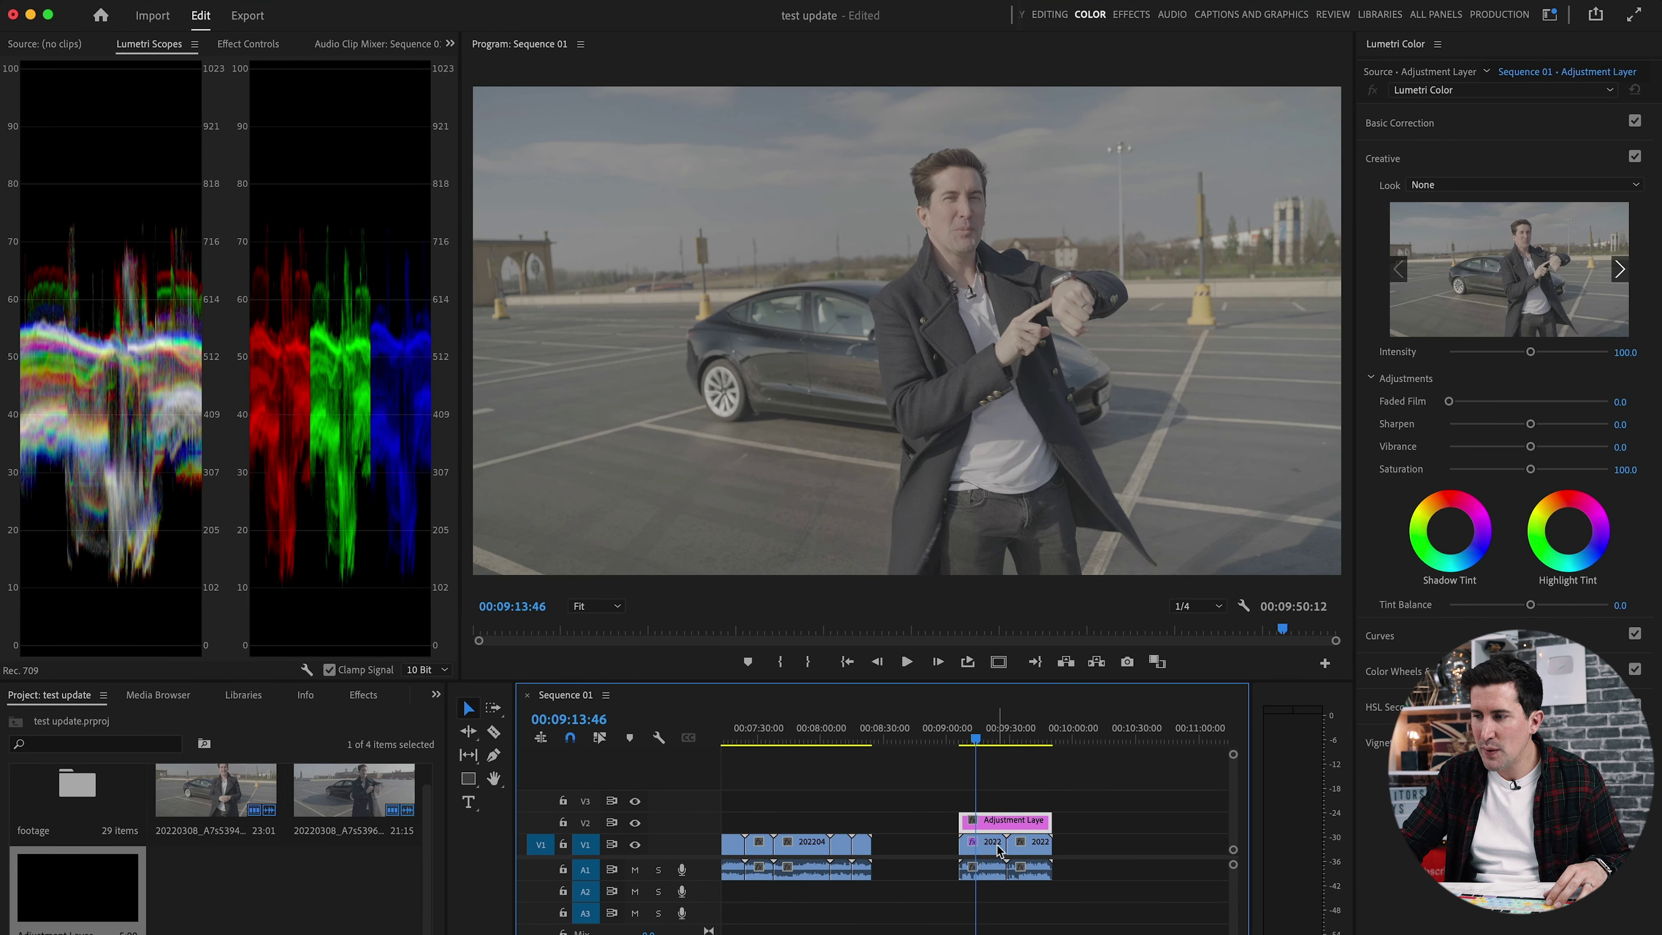
{"action": "left_click", "coordinate": [1473, 119]}
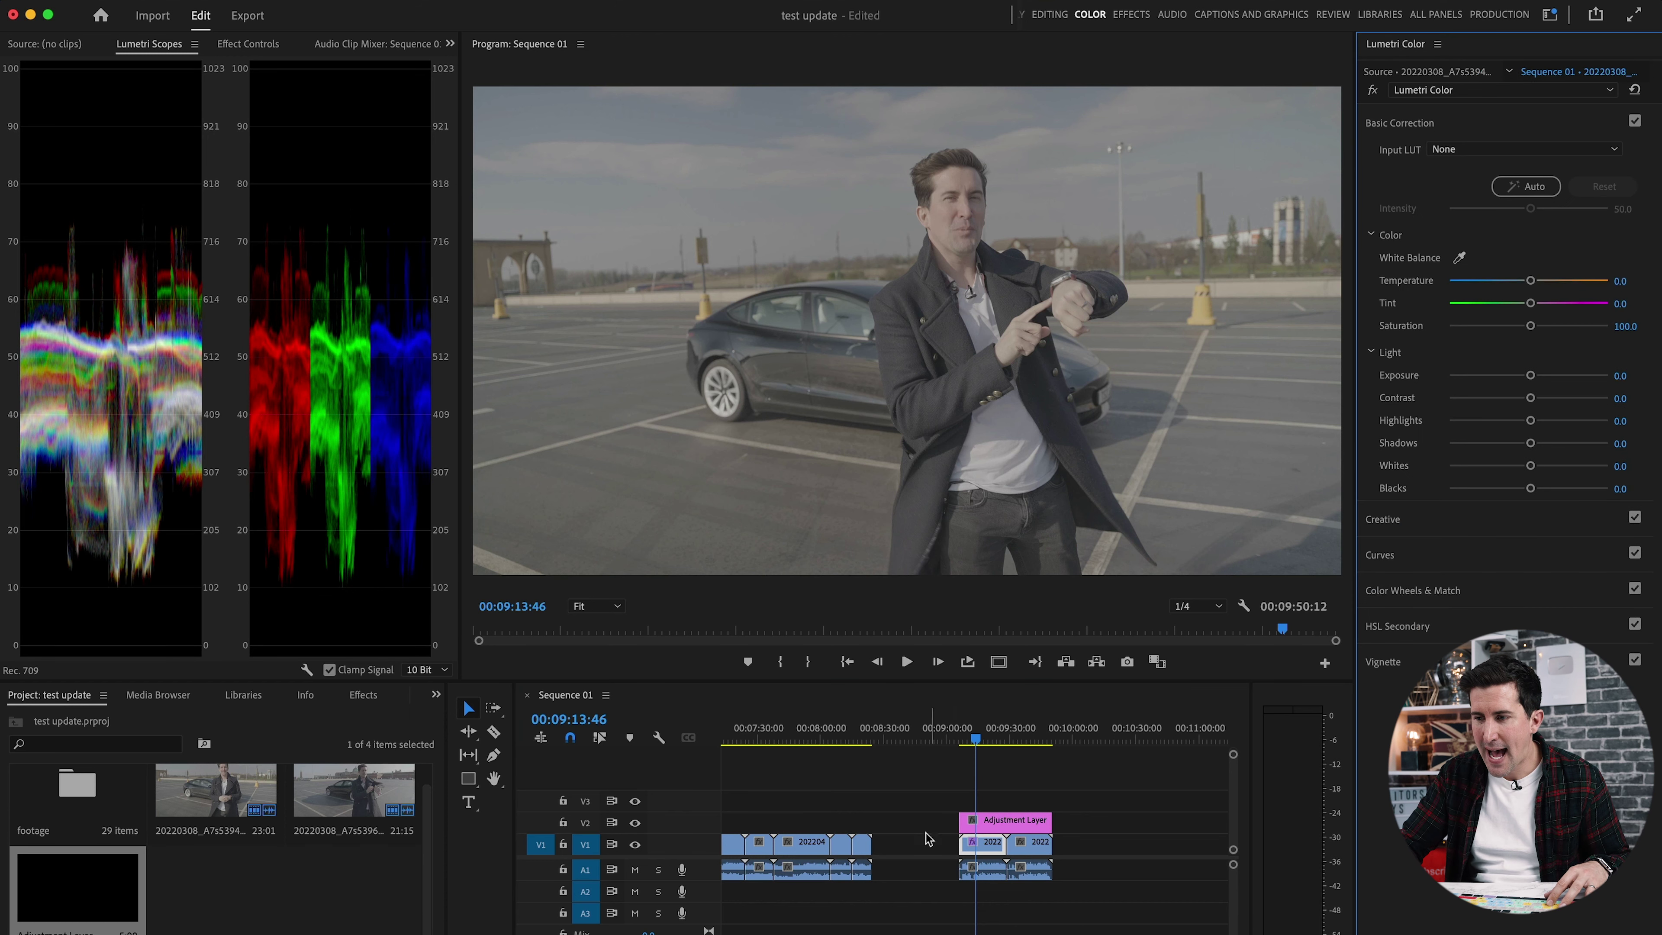
{"action": "left_click", "coordinate": [1425, 126]}
{"action": "left_click", "coordinate": [1397, 164]}
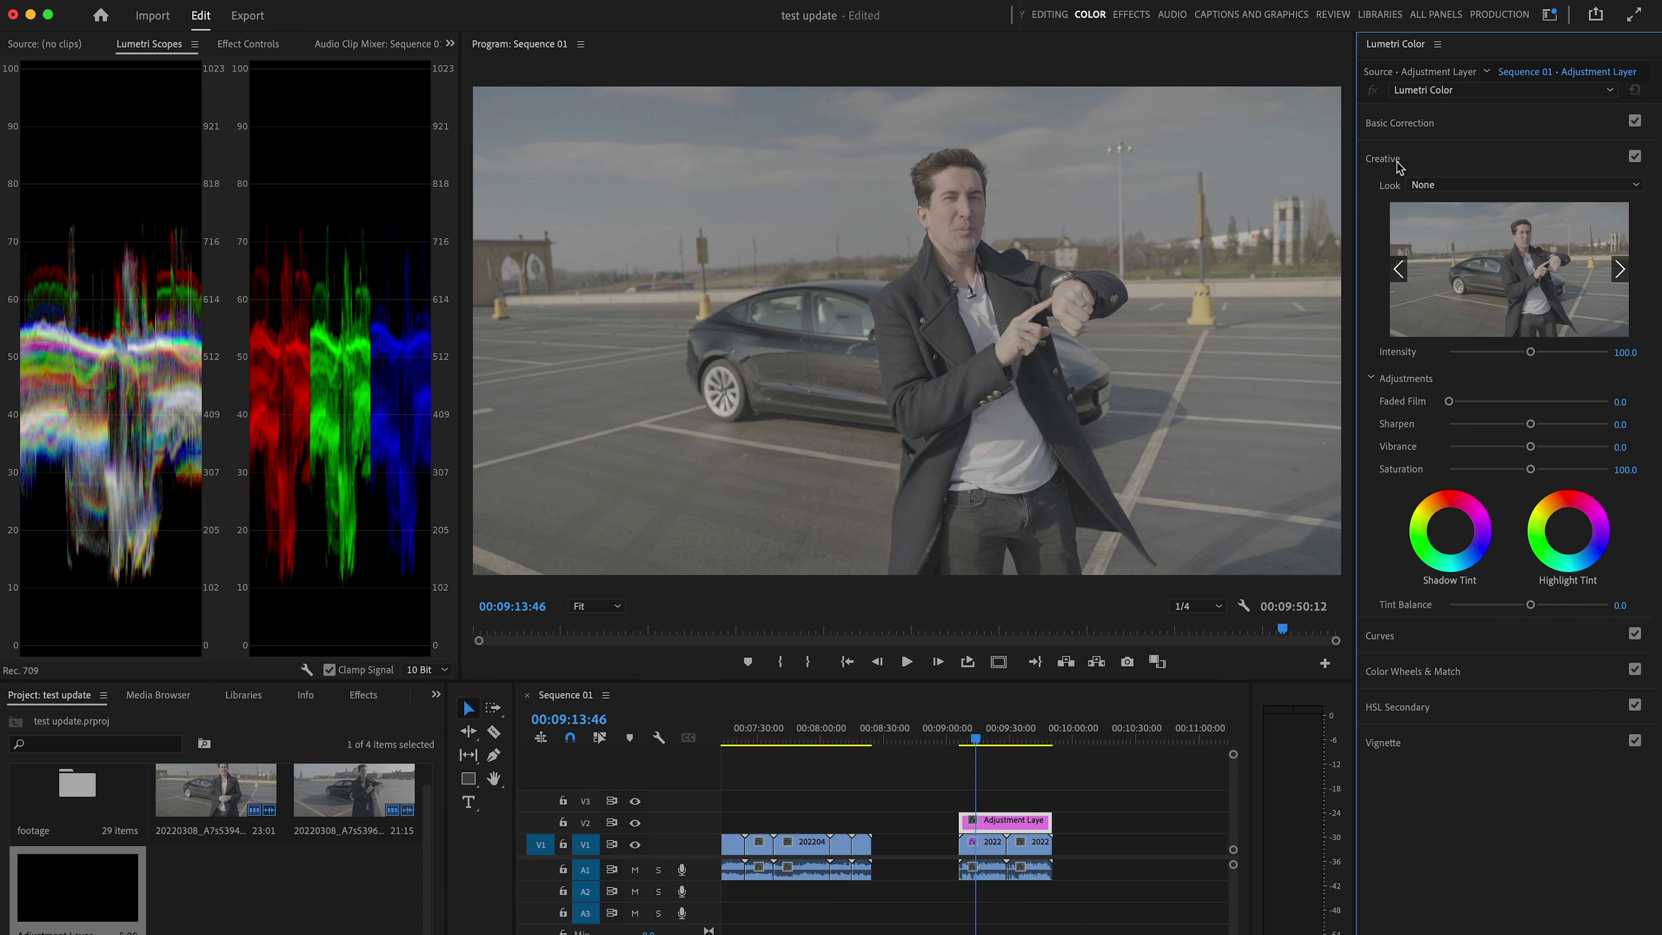
{"action": "left_click", "coordinate": [1443, 187]}
{"action": "left_click", "coordinate": [1419, 242]}
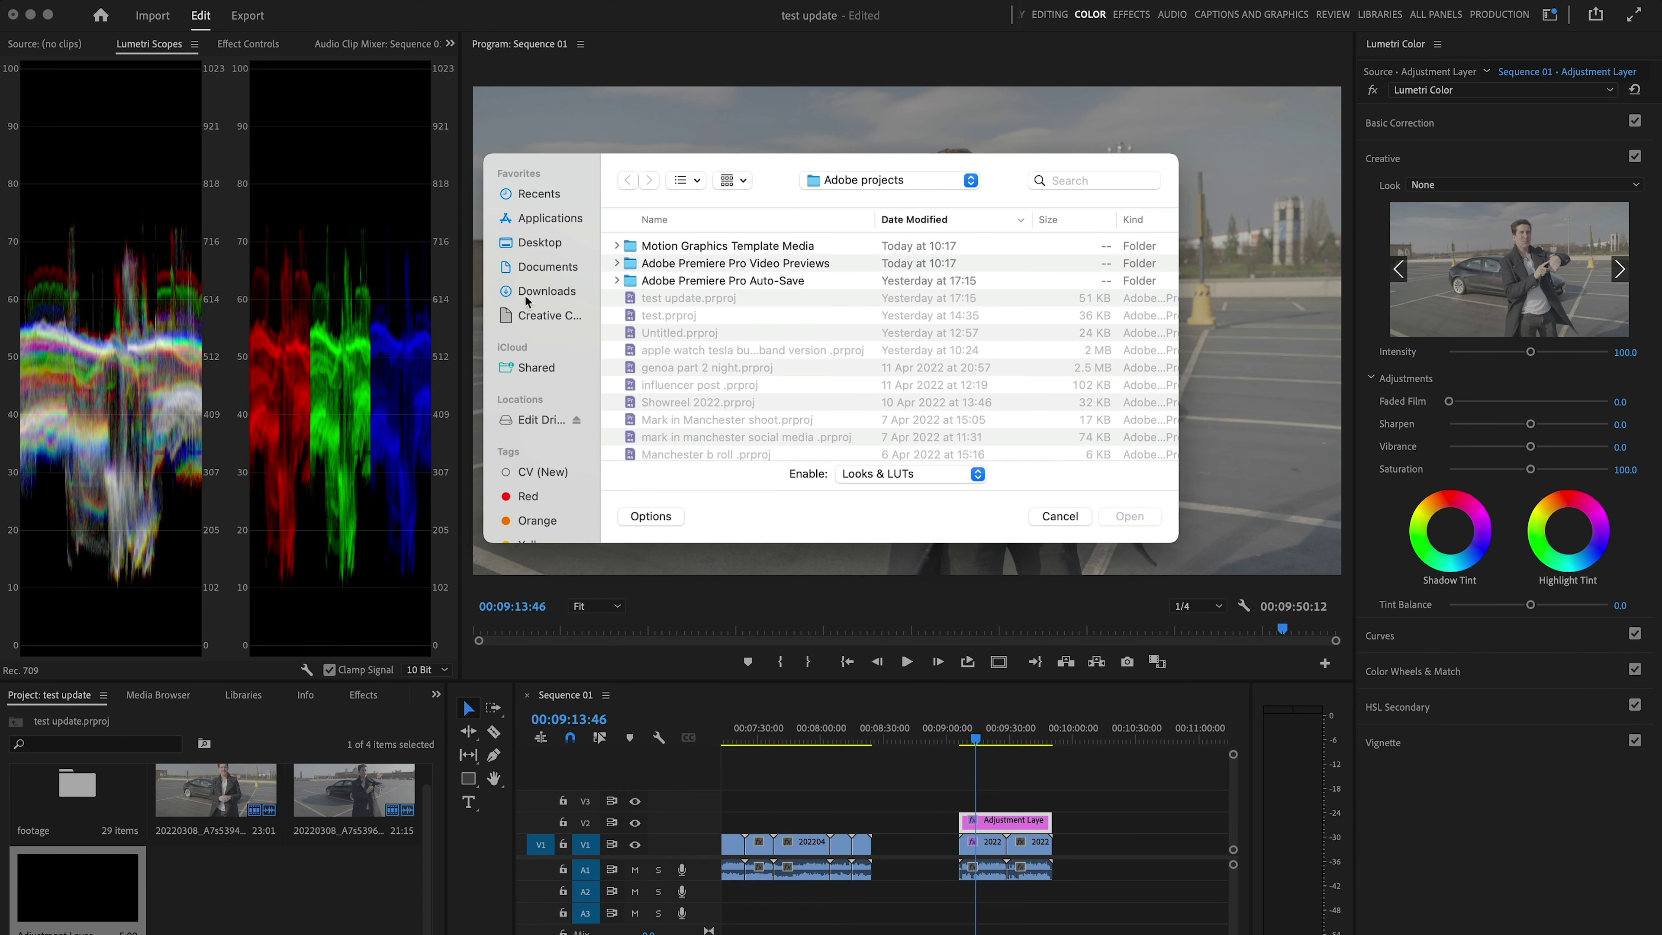
{"action": "left_click", "coordinate": [530, 294]}
{"action": "left_click", "coordinate": [1089, 180]}
{"action": "type", "text": "bounce"}
{"action": "double_click", "coordinate": [680, 304]}
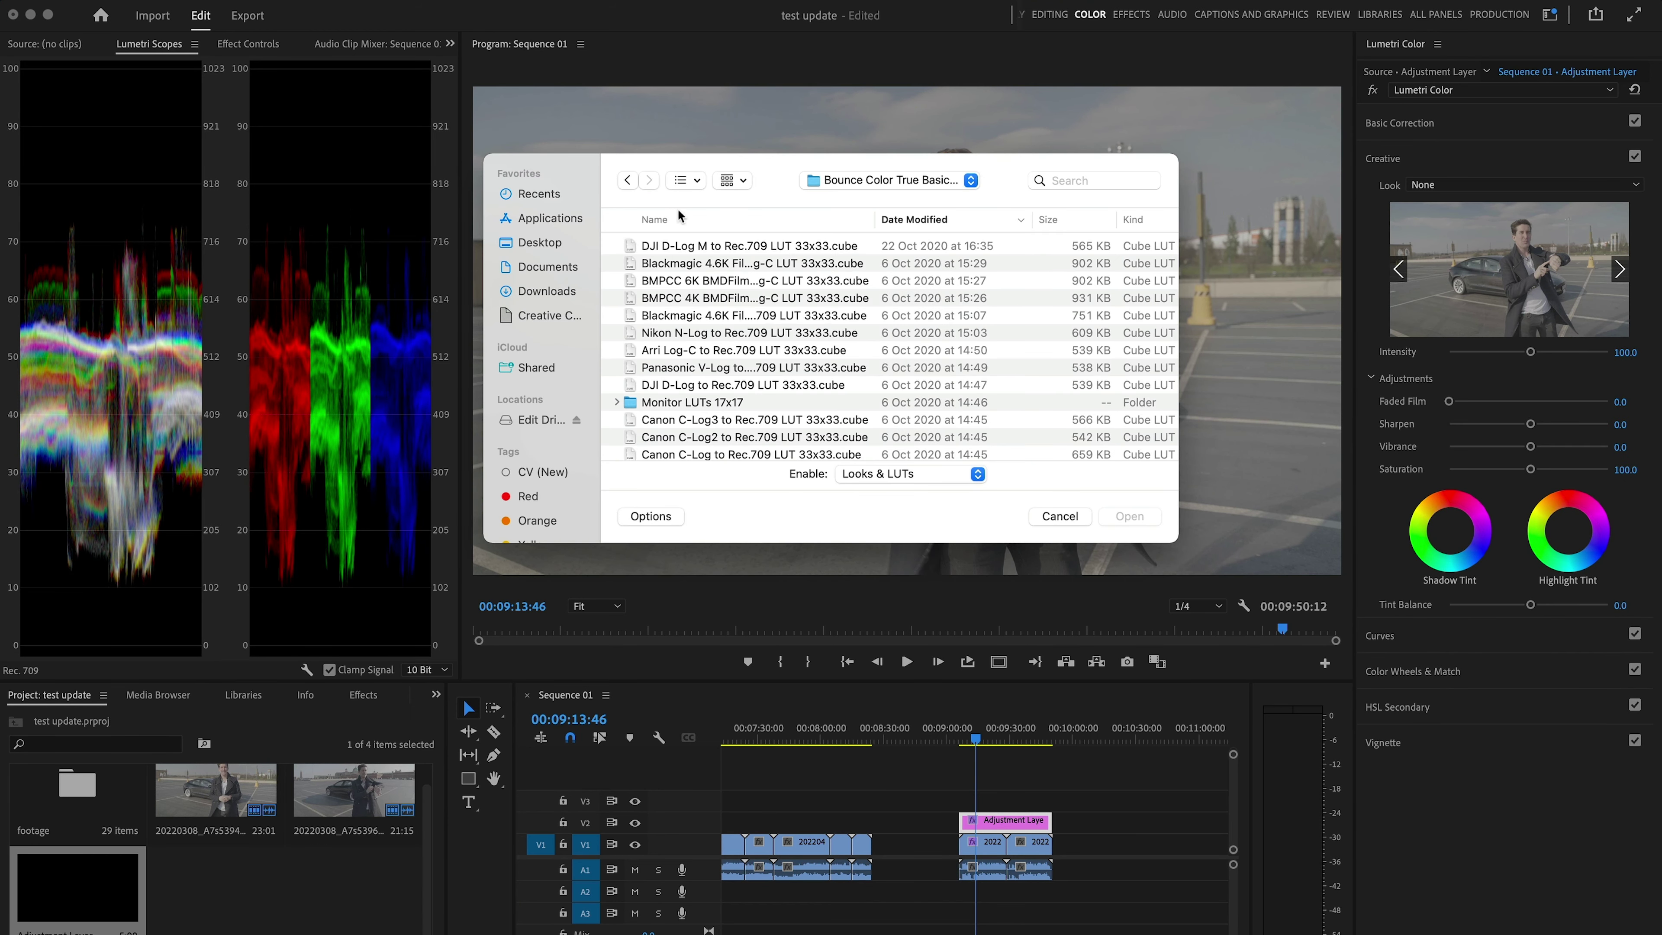
{"action": "scroll", "coordinate": [713, 401], "scroll_direction": "down", "scroll_amount": 5}
{"action": "double_click", "coordinate": [790, 420]}
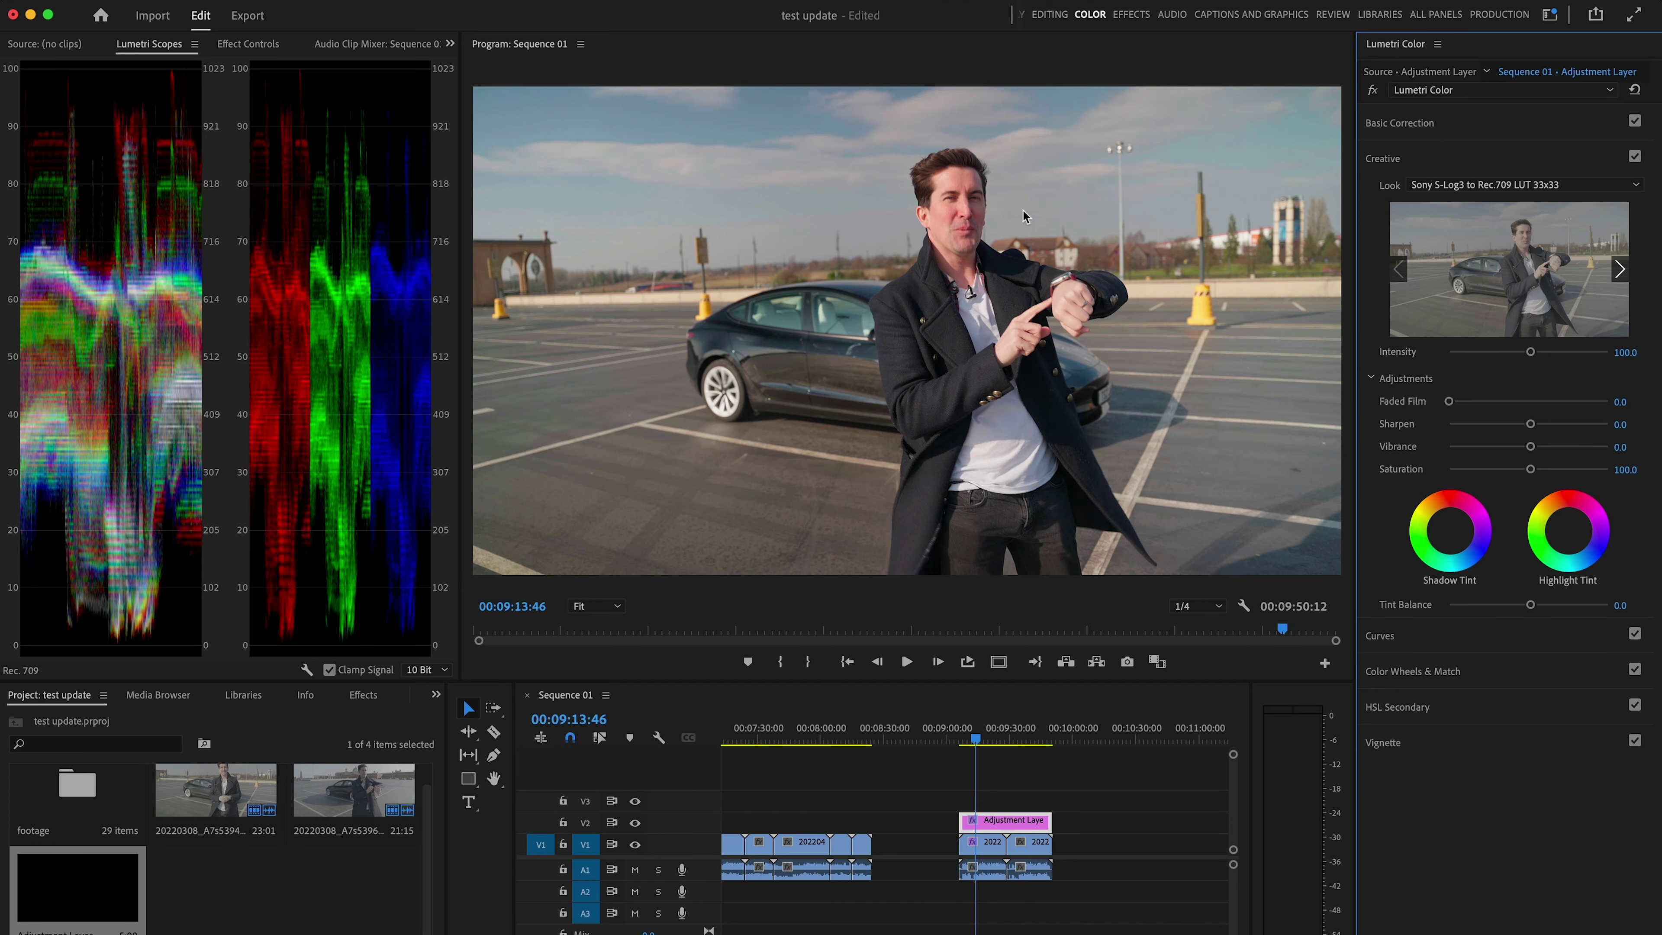
{"action": "left_click_drag", "start_coordinate": [1531, 357], "coordinate": [1524, 357]}
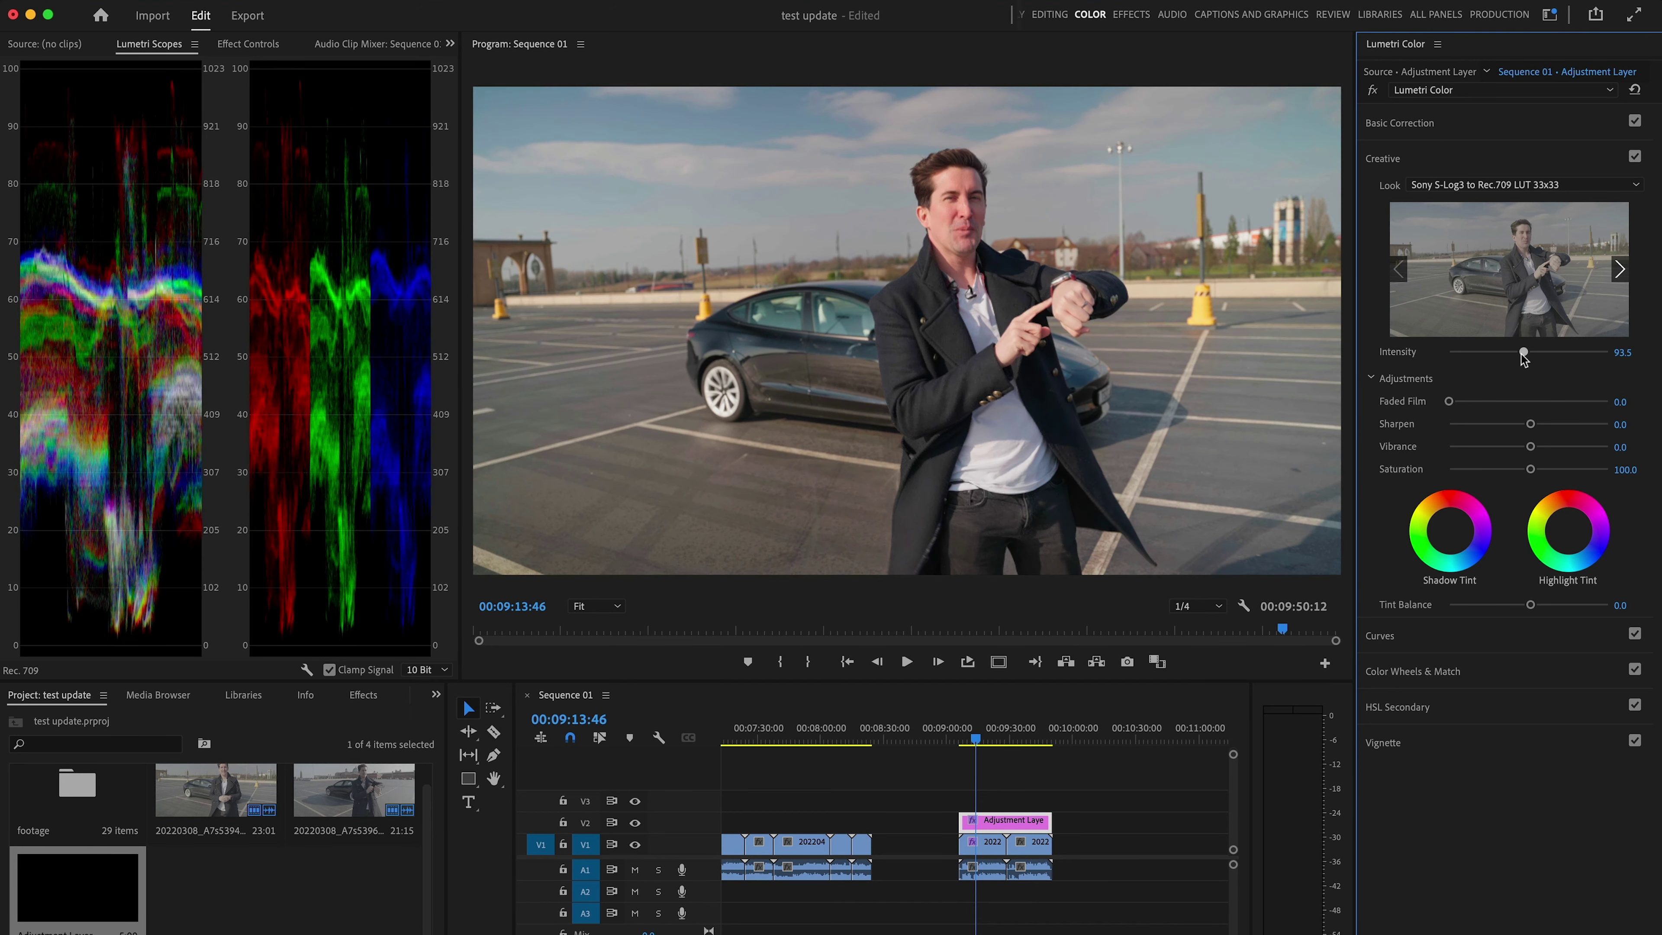
Apply an Auto Basic Correction (intensity 40.2) to the V1 clip under the adjustment layer.
{"action": "left_click", "coordinate": [1042, 788]}
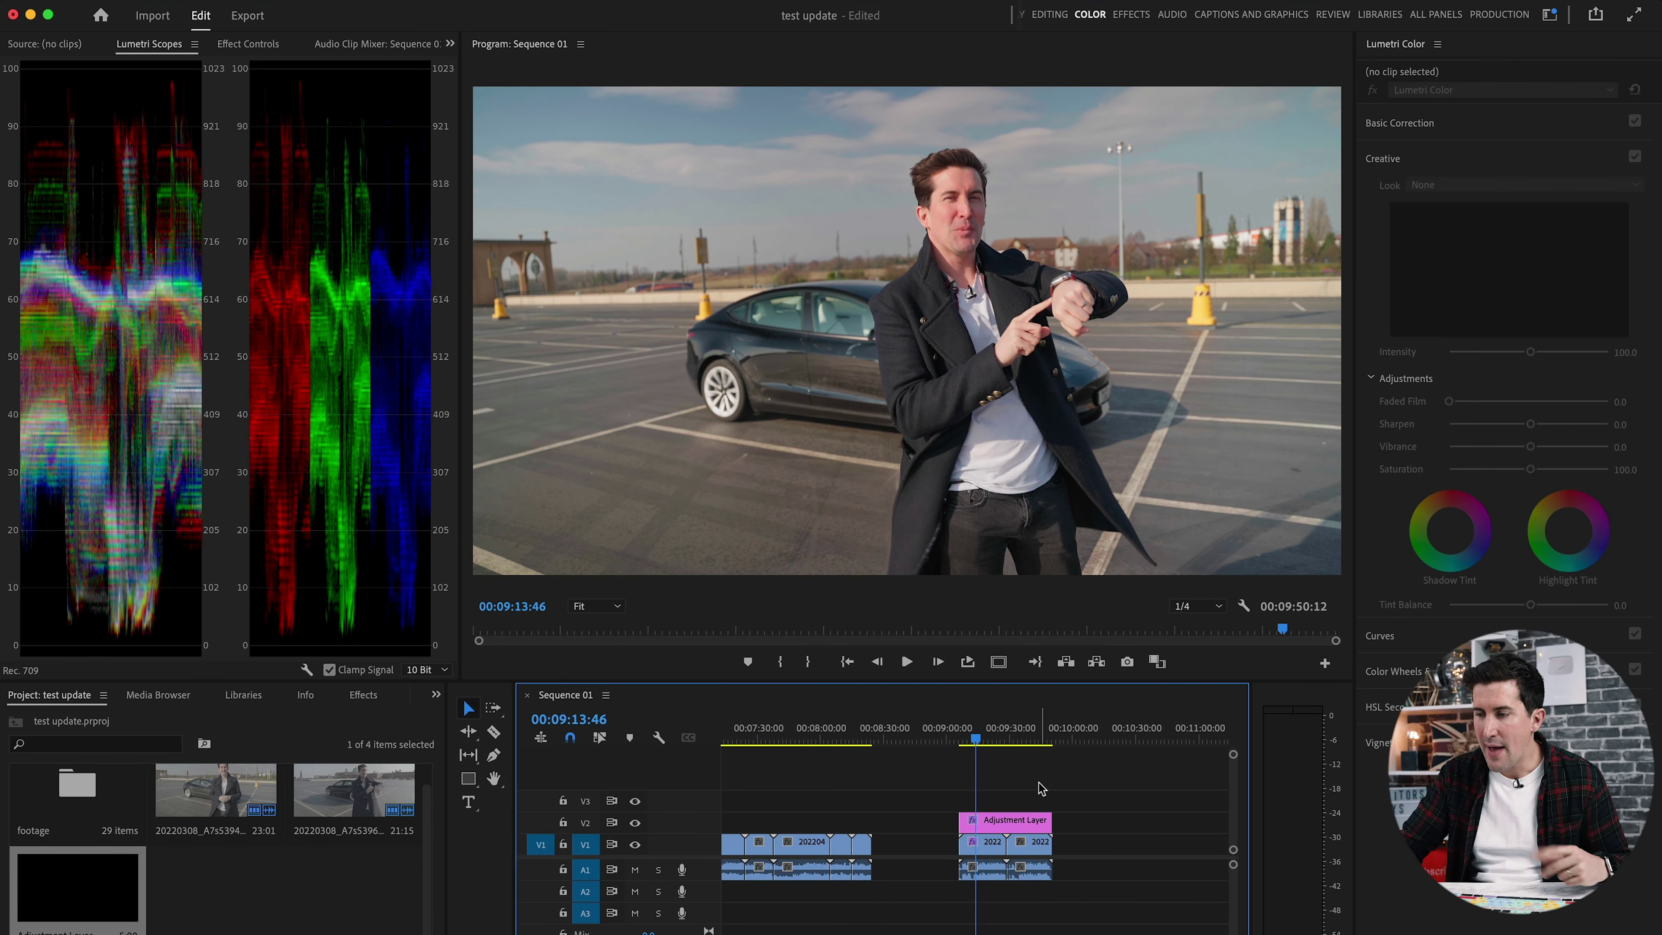
{"action": "left_click", "coordinate": [999, 849]}
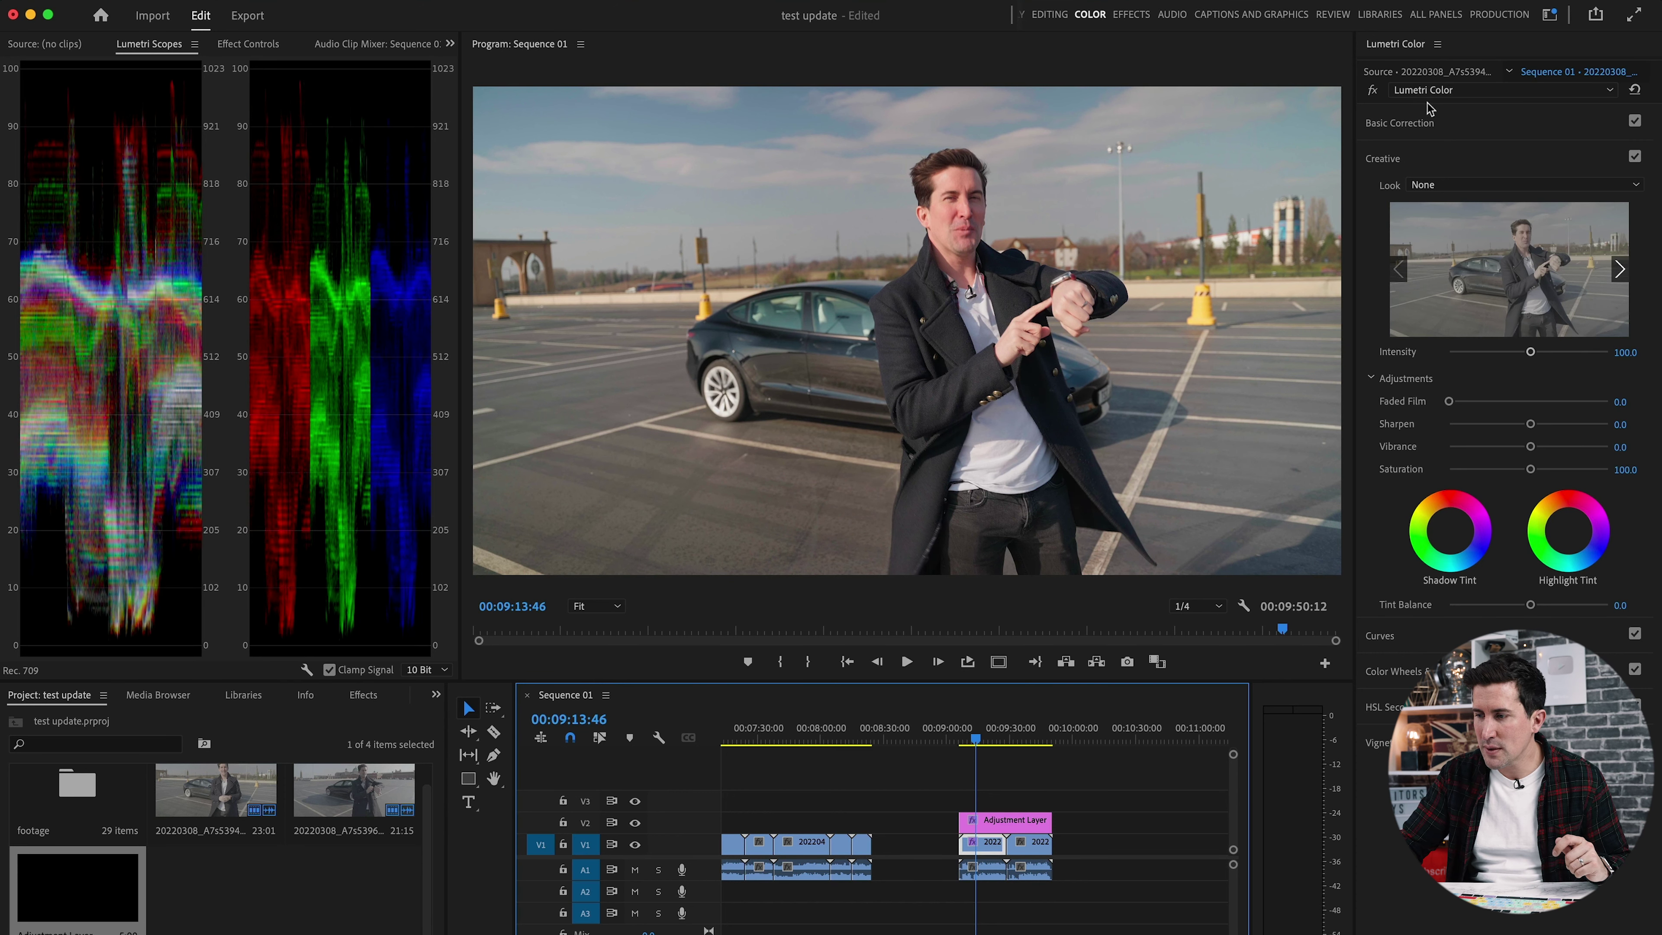
{"action": "left_click", "coordinate": [1416, 125]}
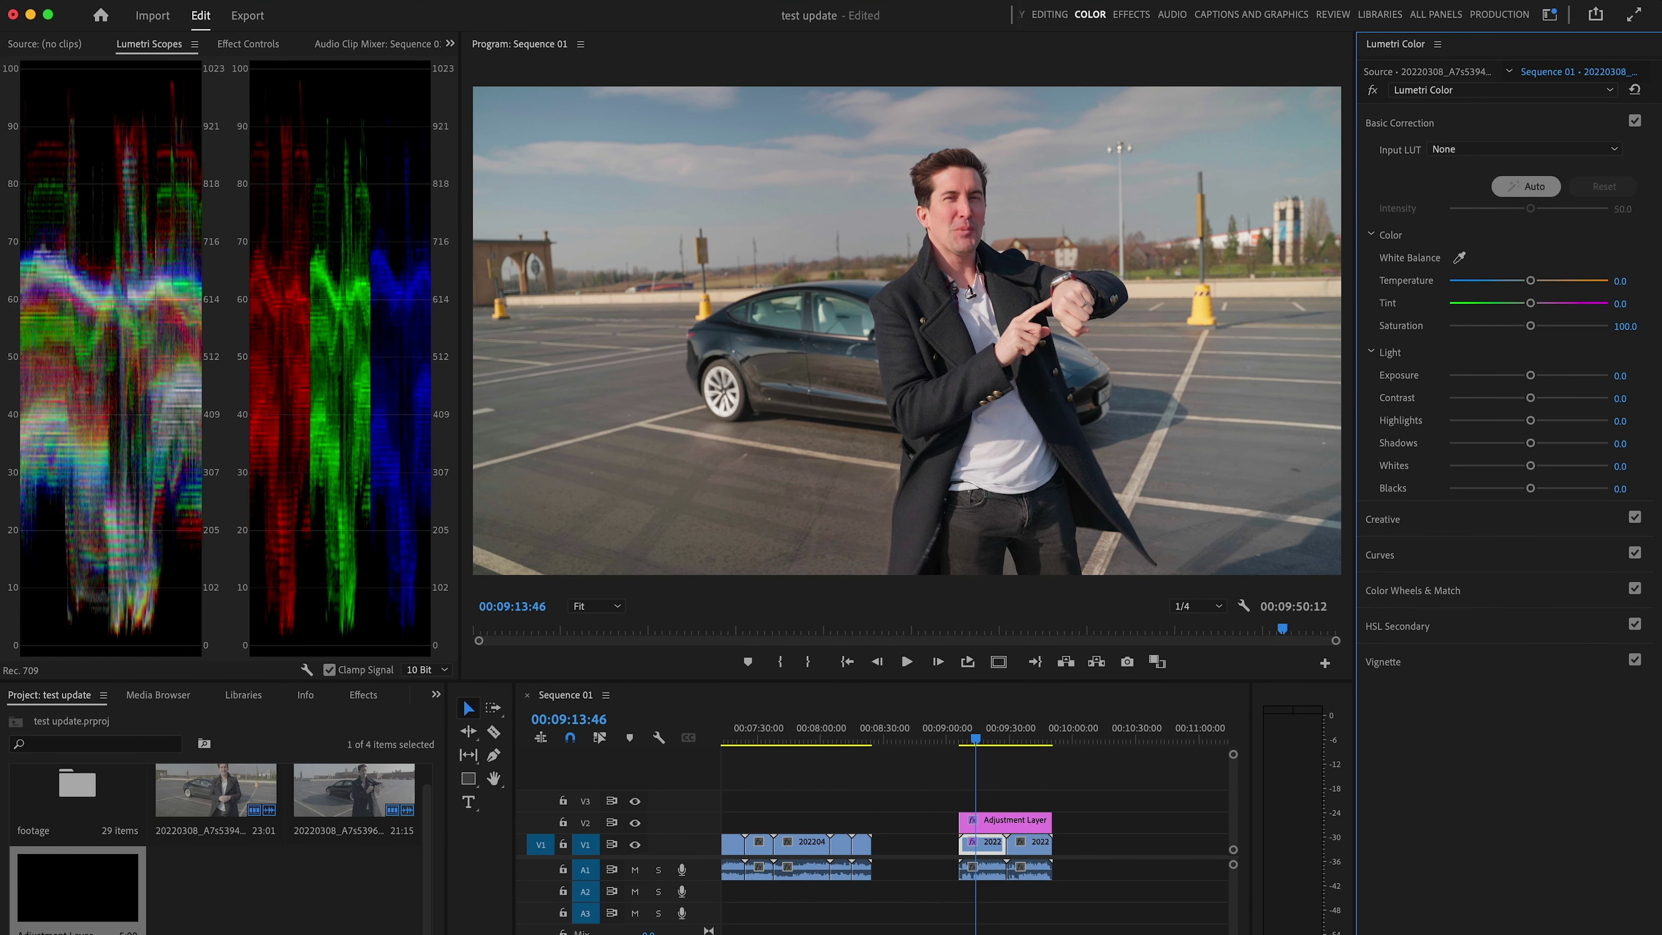
{"action": "left_click", "coordinate": [1526, 186]}
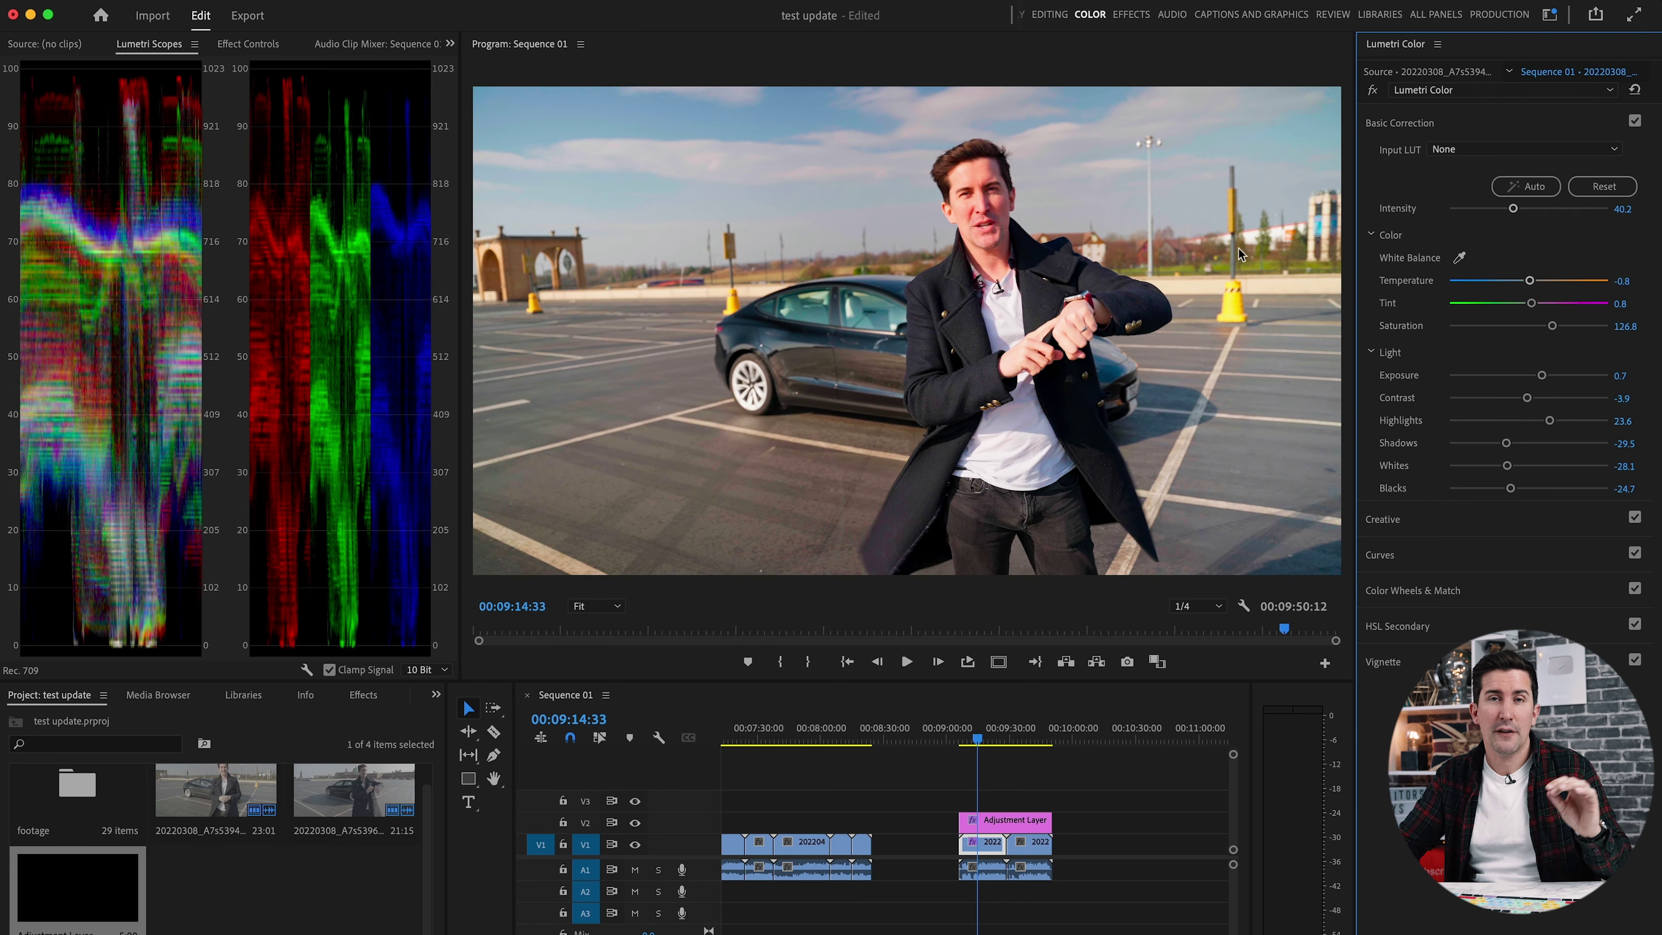
Play back the graded clip, then bypass Basic Correction to compare.
{"action": "key", "text": "space"}
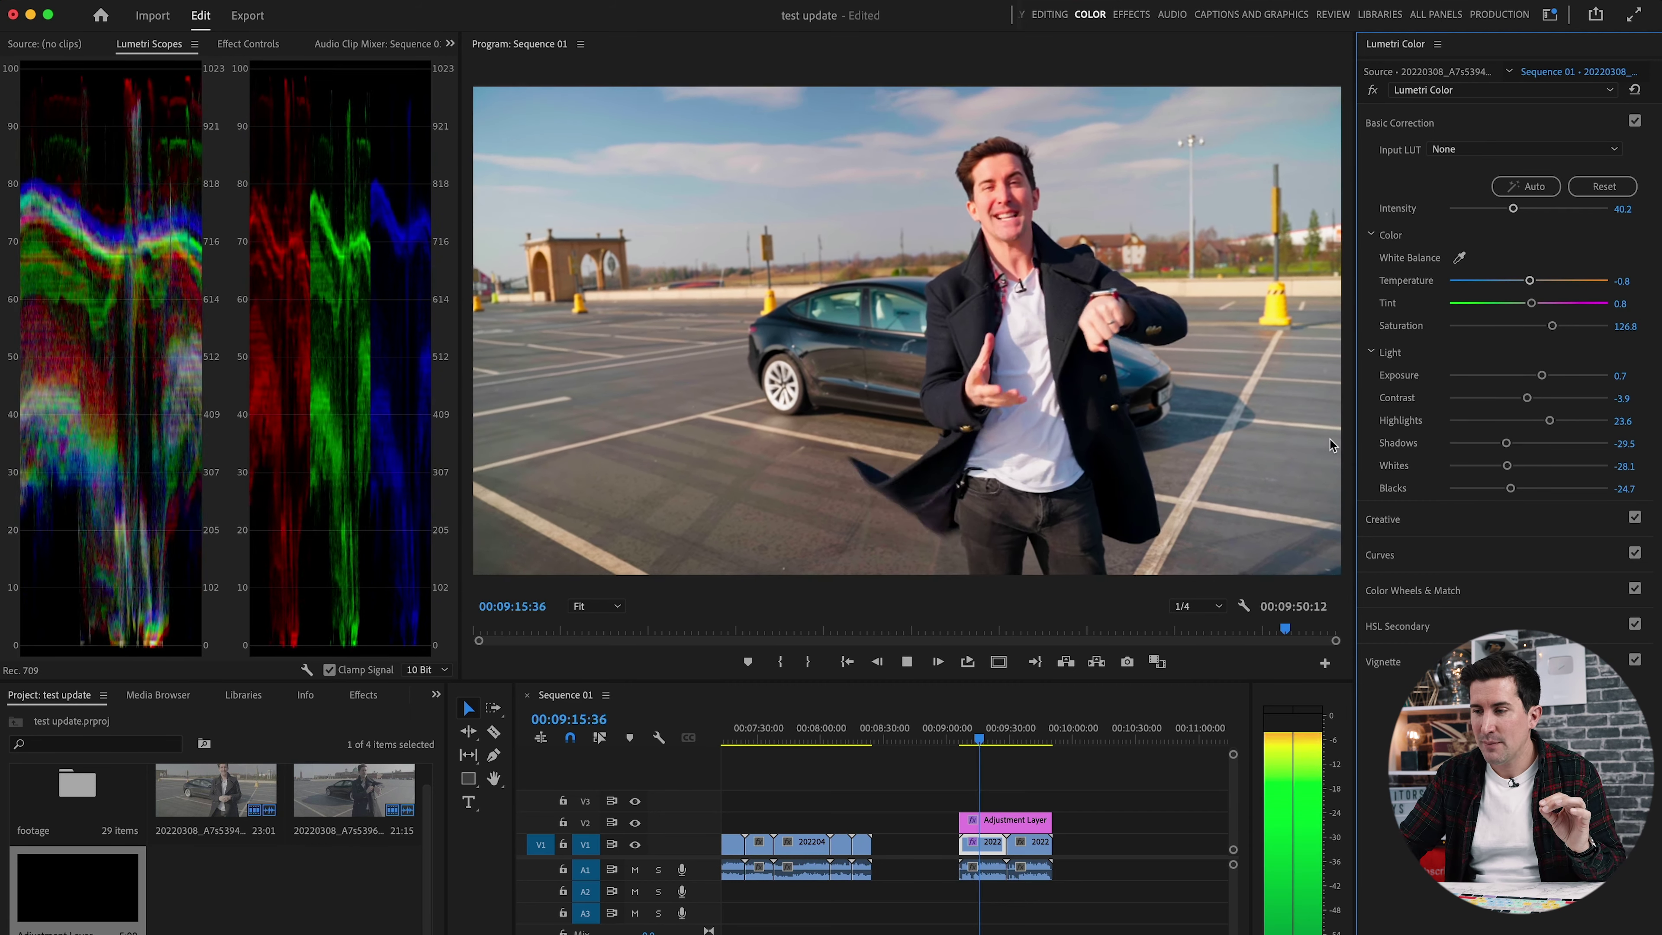
{"action": "key", "text": "space"}
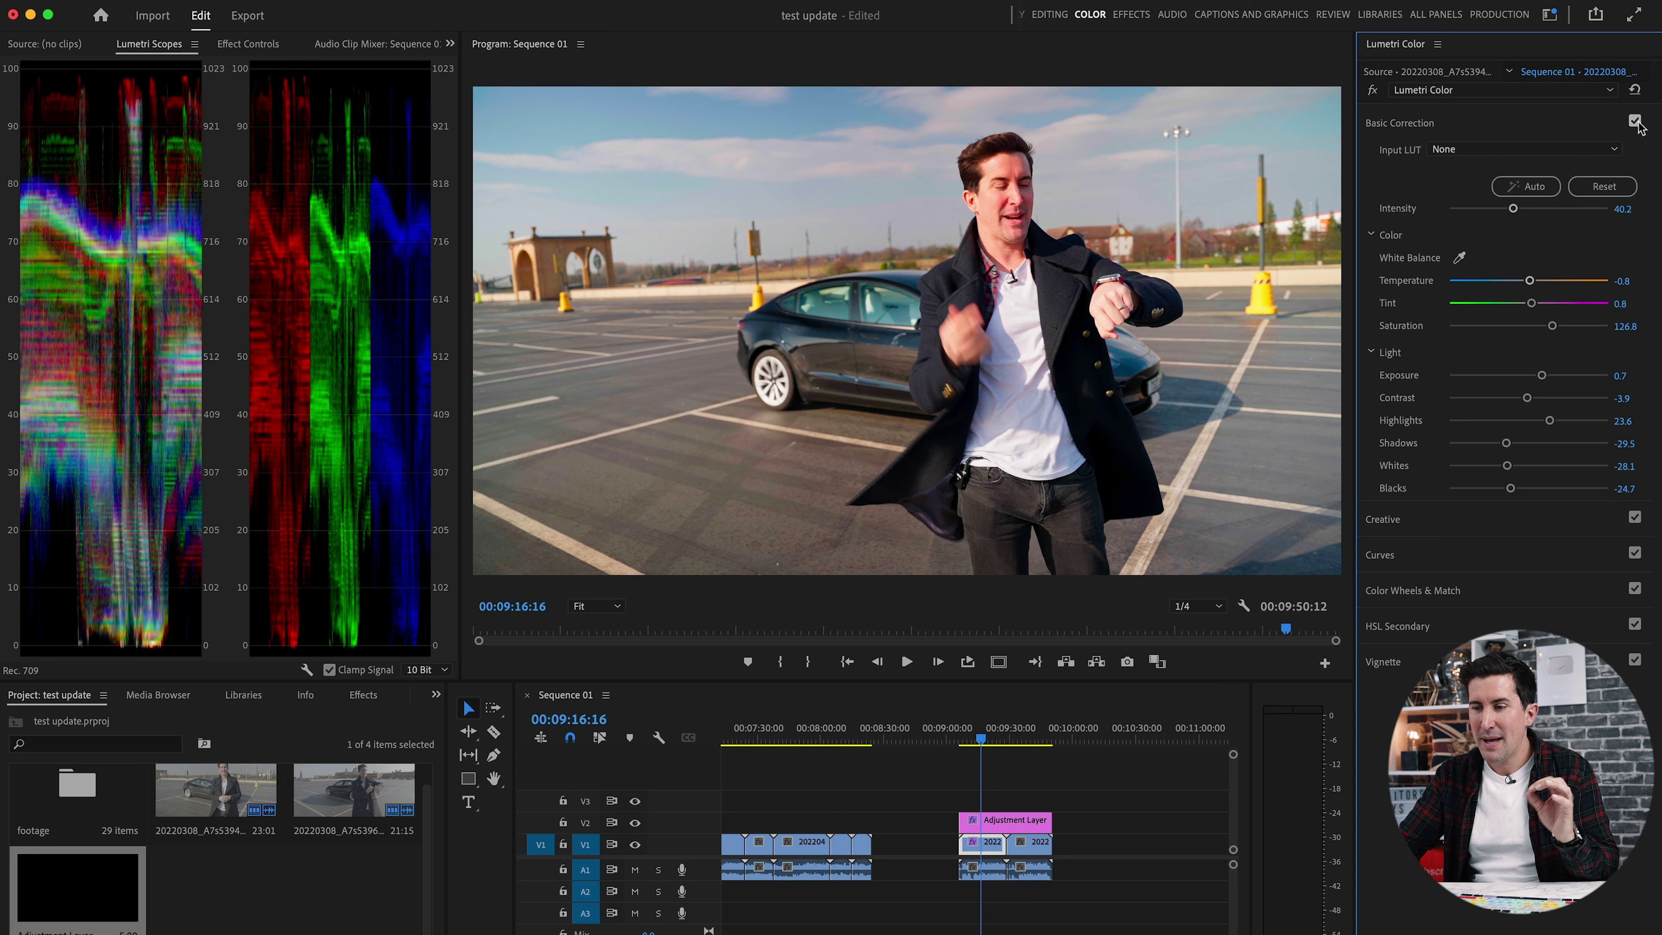
{"action": "left_click", "coordinate": [1634, 121]}
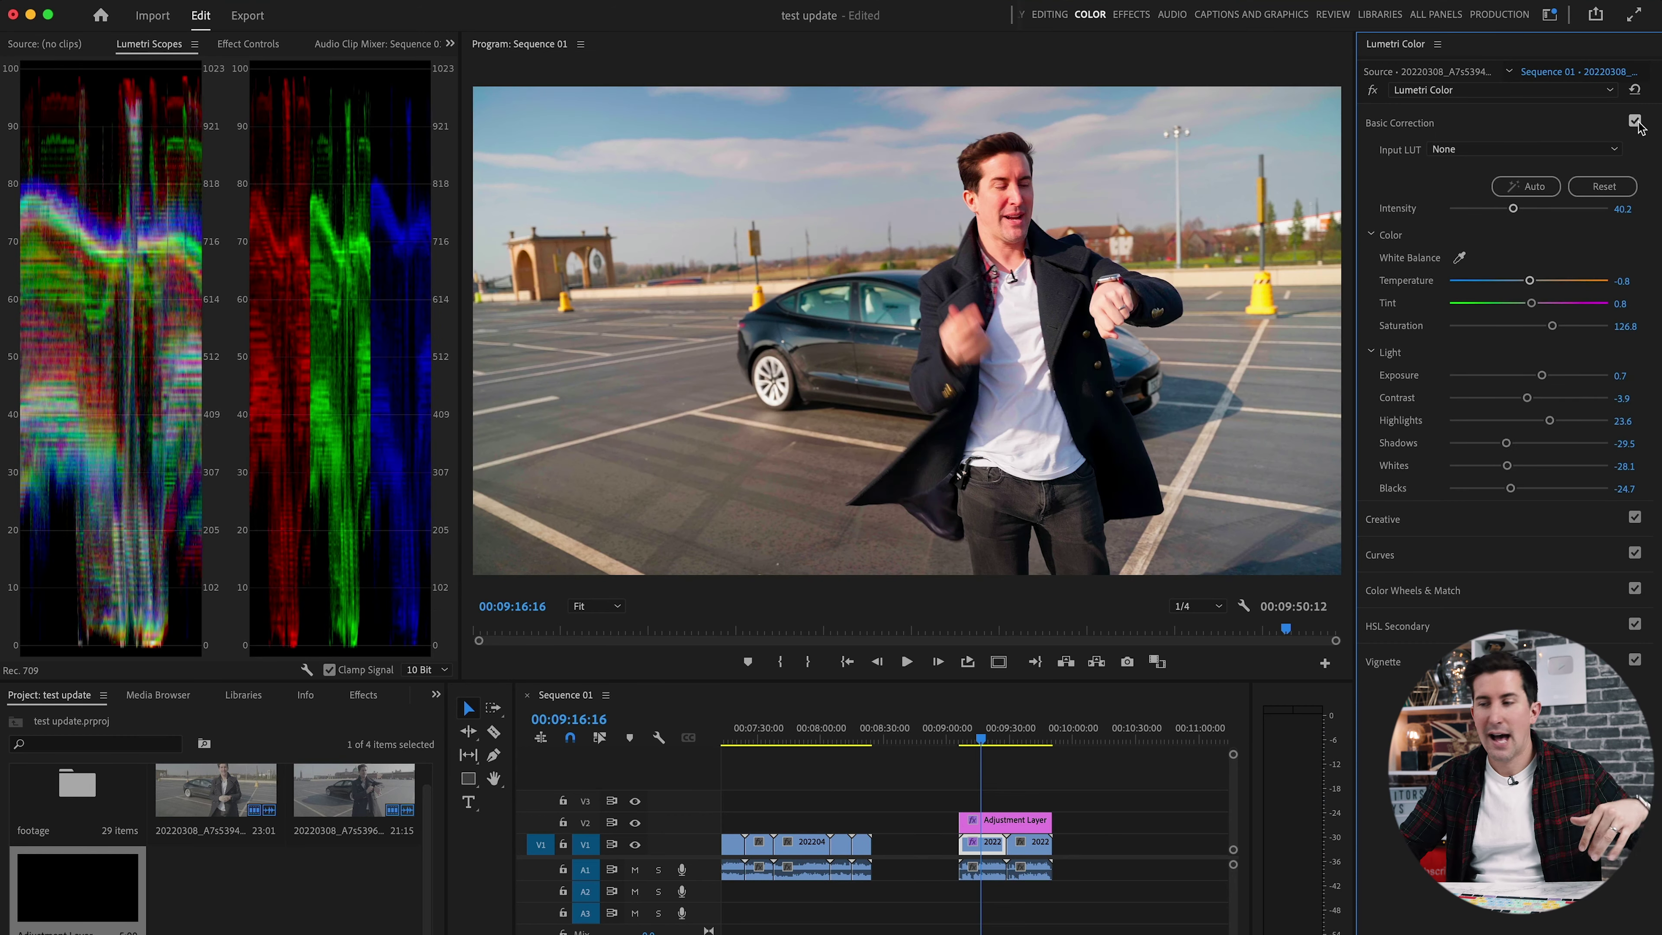